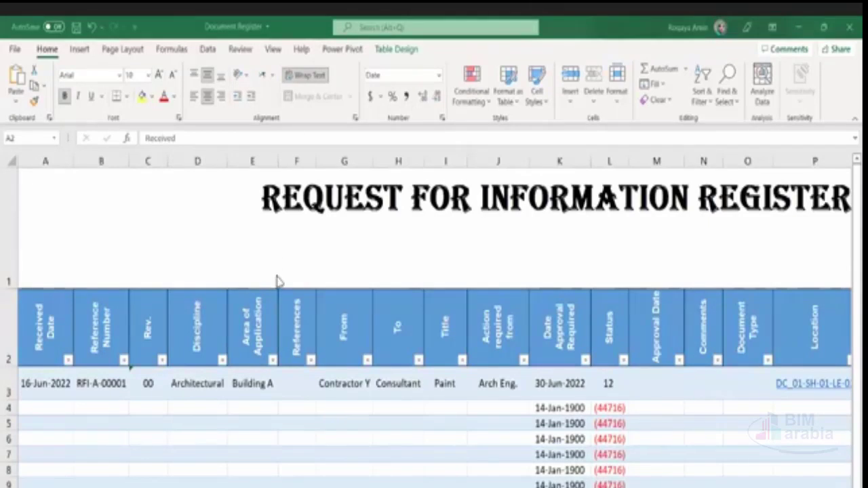
Examine the RFI register's header row and first record, from Received Date through Area of Application to References.
key("shift+space")
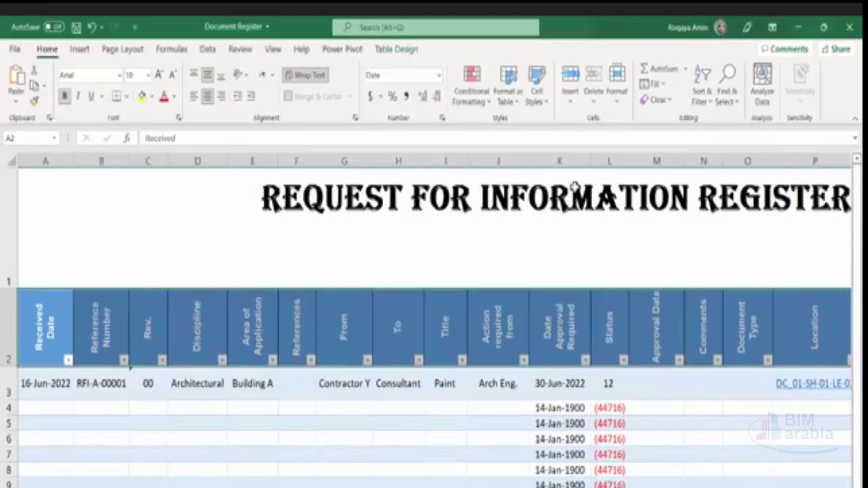
key("shift+BackSpace")
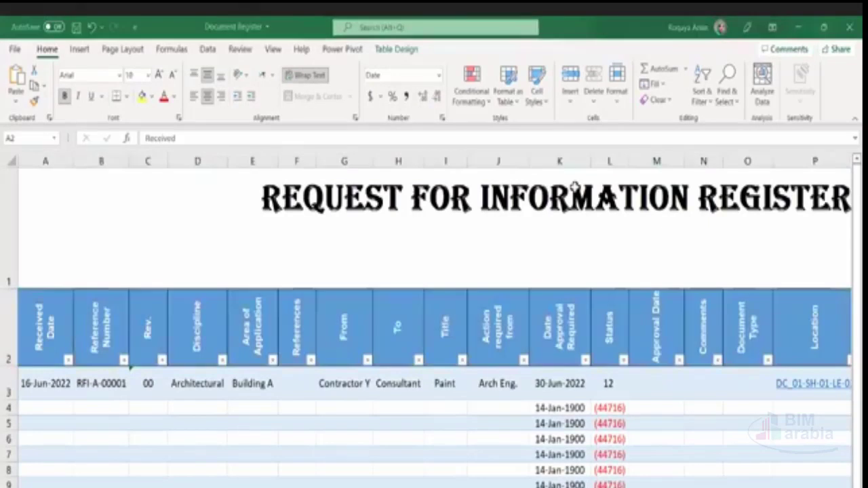
key("shift+space")
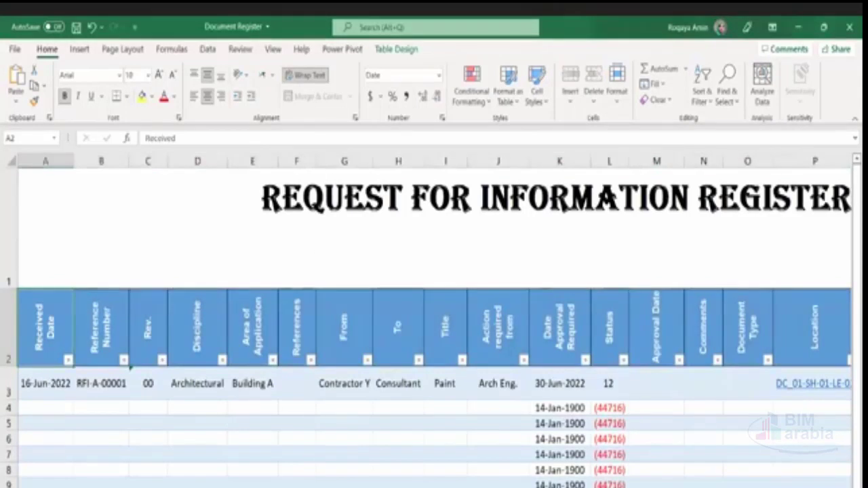
scroll(434, 318, "up", 2)
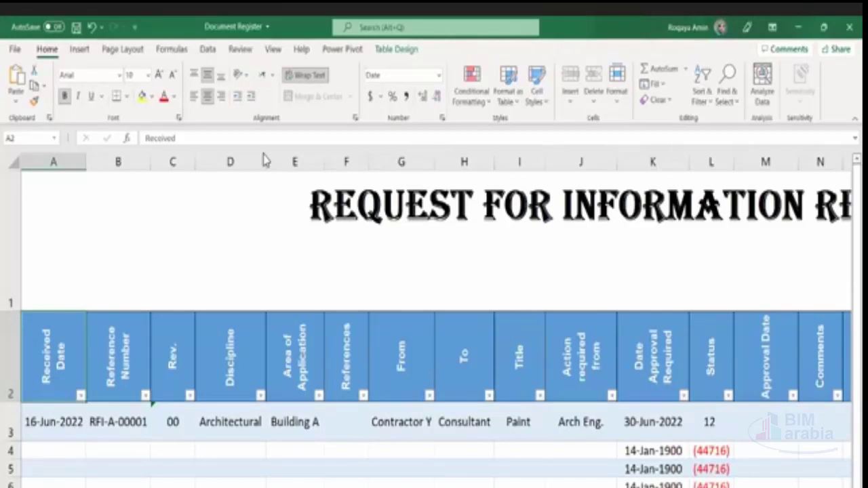
left_click(114, 378)
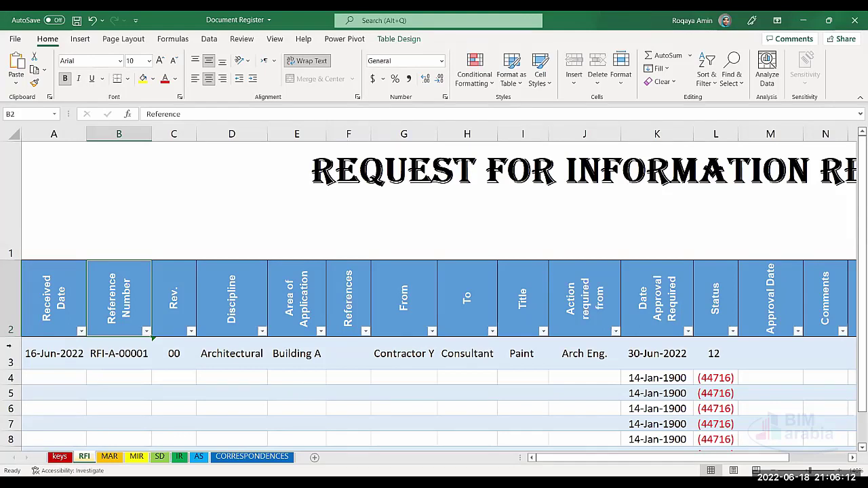
left_click(32, 310)
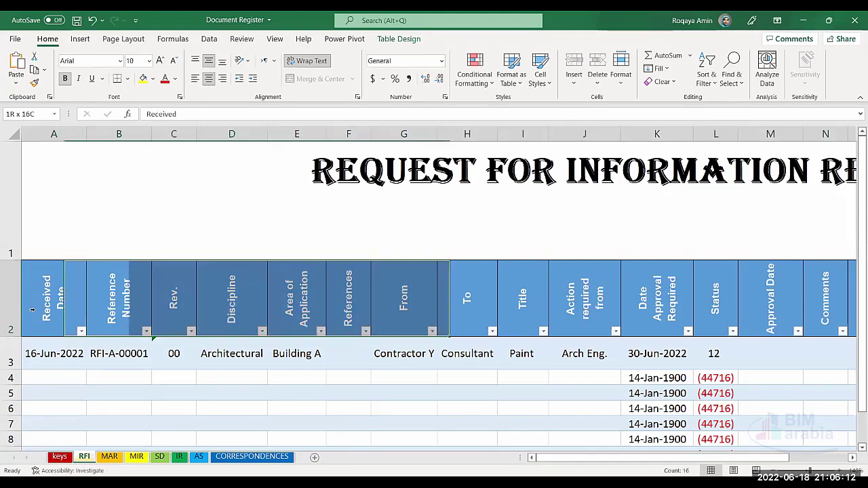
left_click(107, 310)
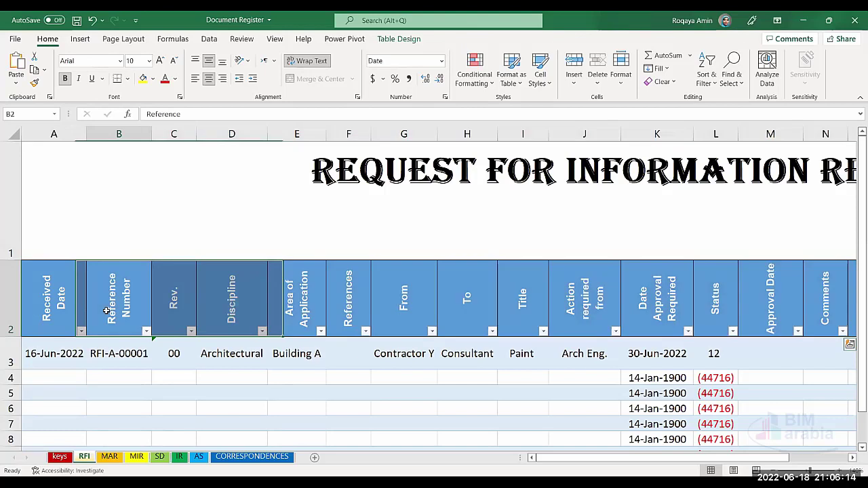
left_click(175, 303)
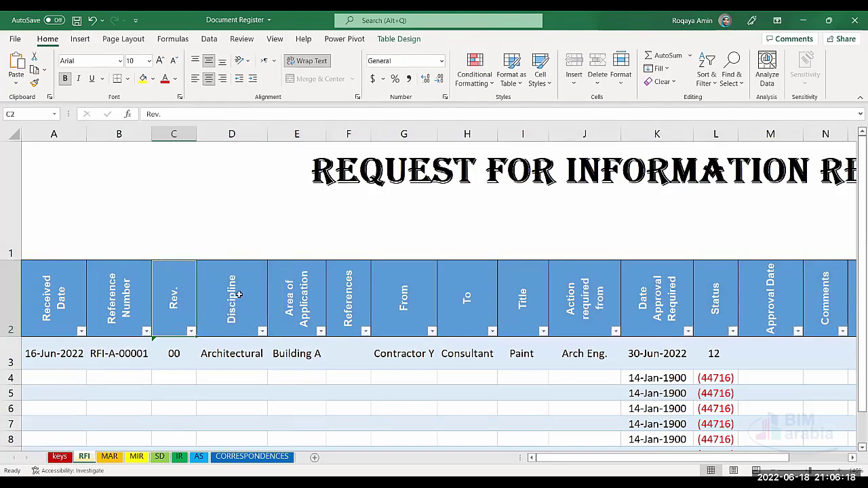
left_click(238, 317)
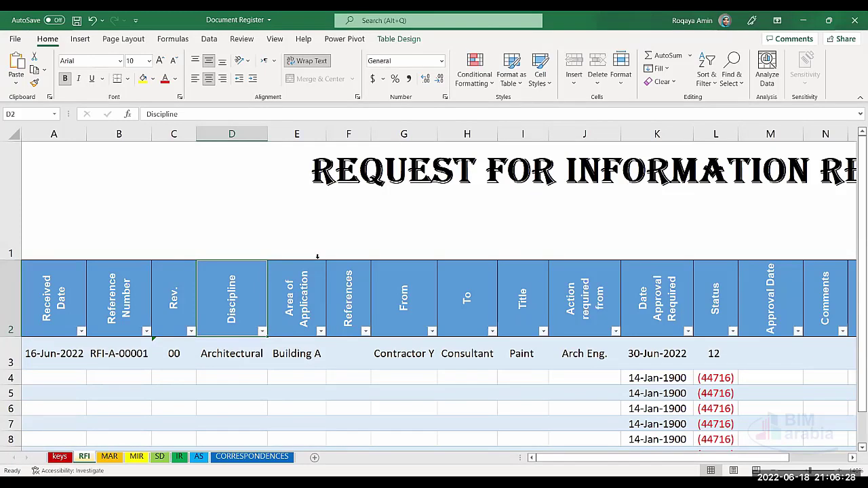
left_click(296, 354)
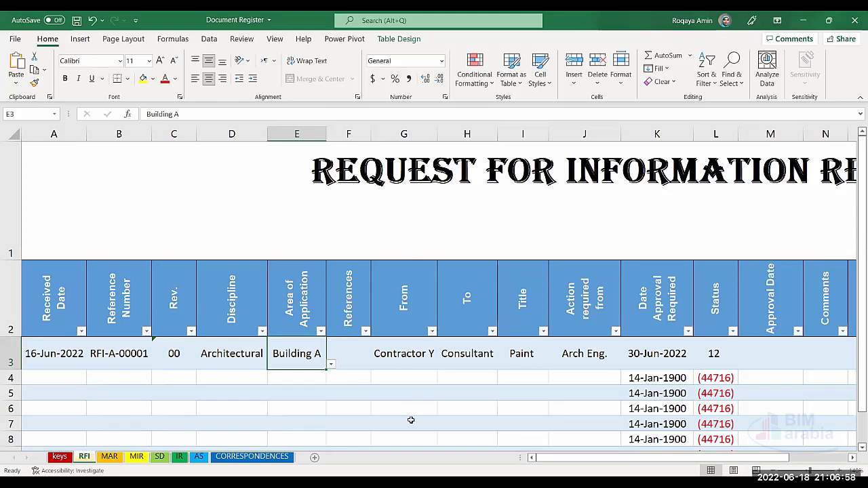
left_click(359, 287)
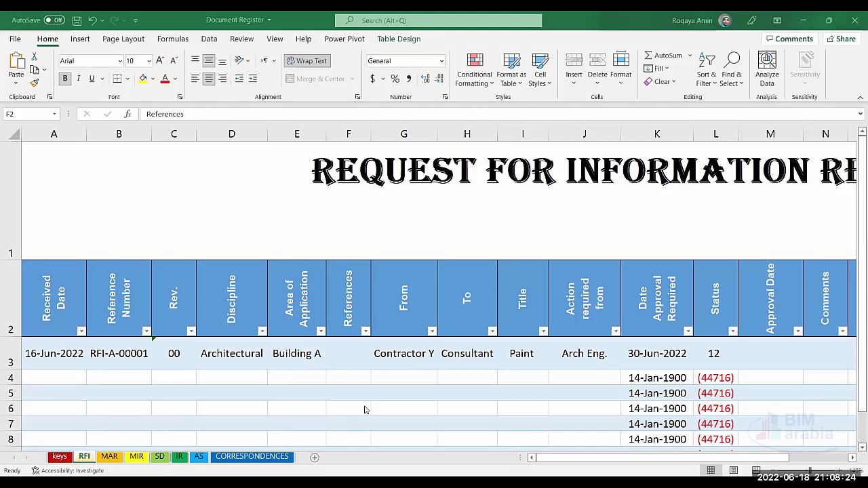
Review the allowed entries for the From and To fields of the first RFI record without changing them.
left_click(419, 354)
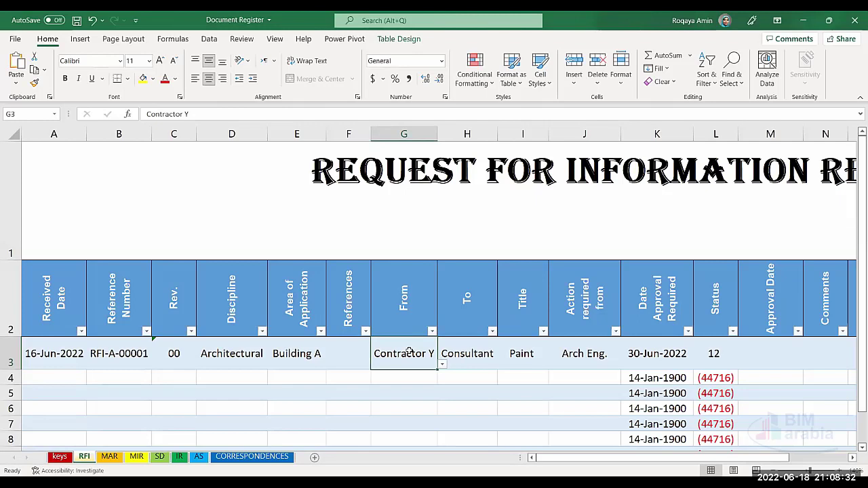
left_click(442, 366)
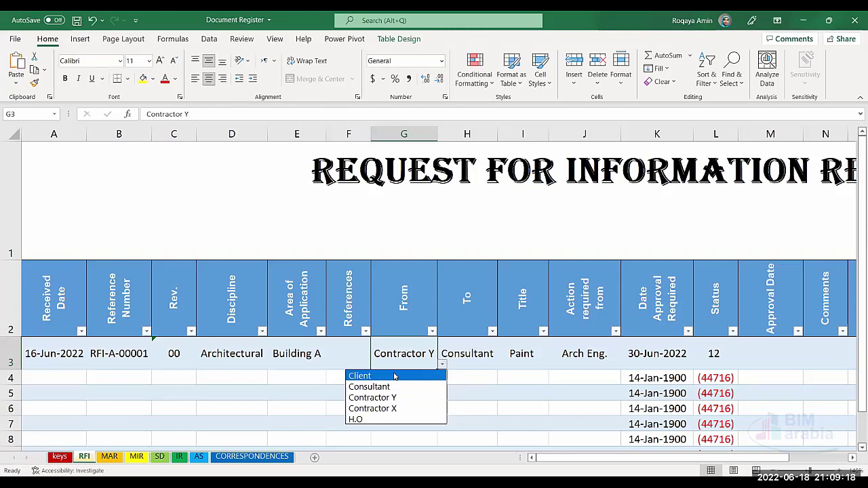
key("Escape")
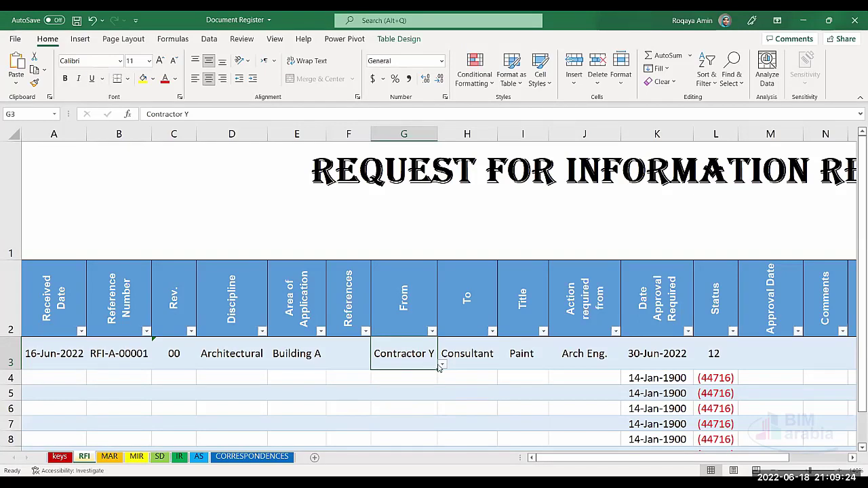
left_click(491, 362)
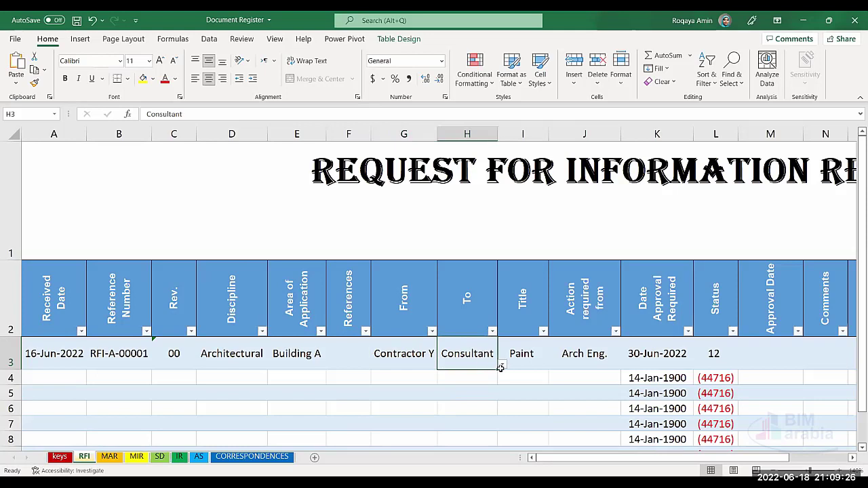
left_click(500, 367)
left_click(496, 366)
left_click(502, 365)
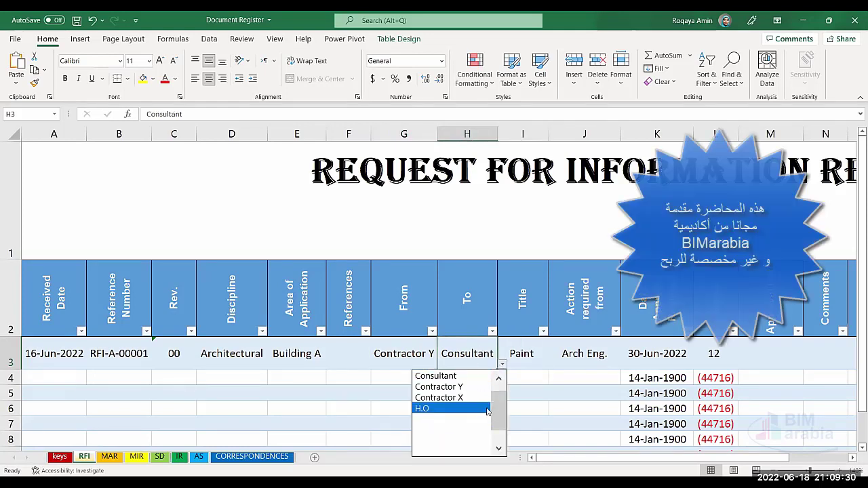
scroll(448, 410, "up", 1)
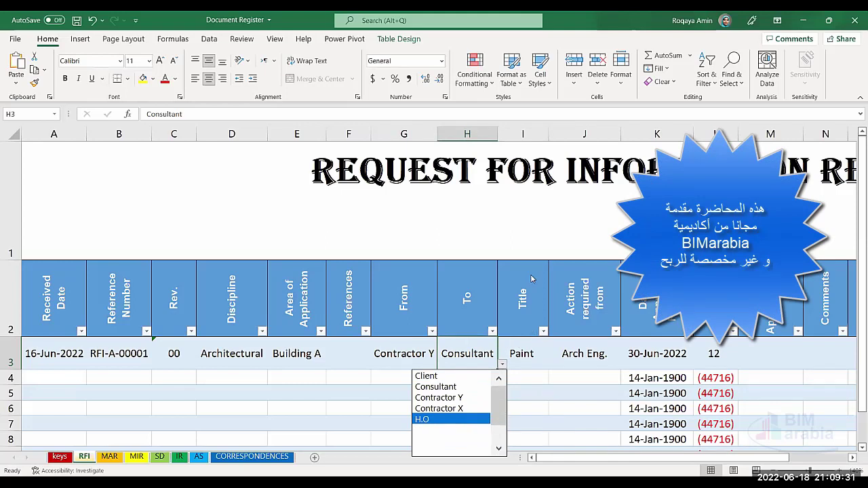
Check the first record's Title and the available choices for Action required from, leaving both as they are.
left_click(513, 360)
left_click(521, 354)
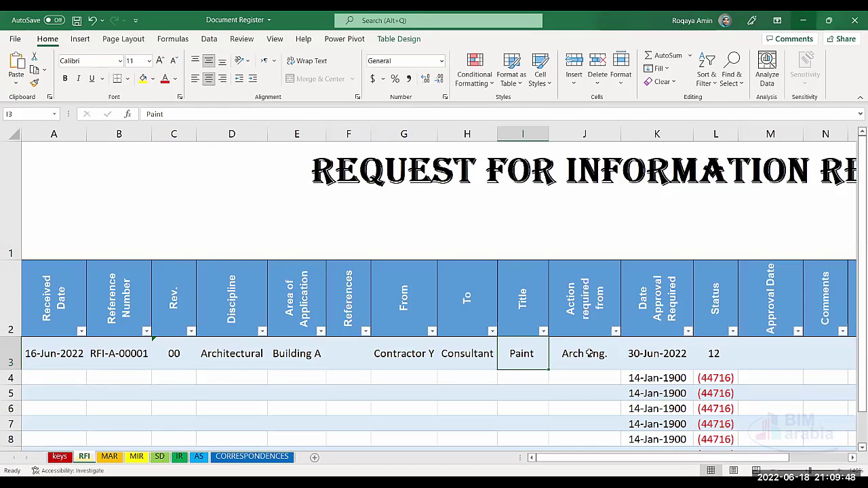
left_click(588, 353)
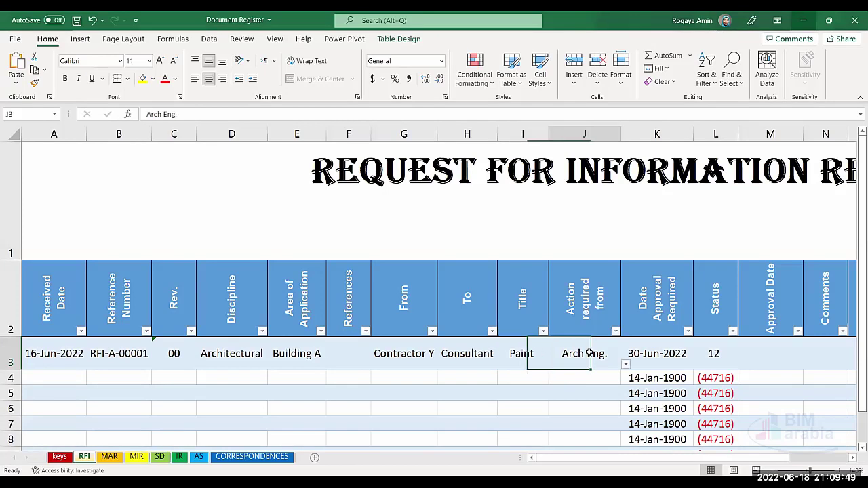
left_click(625, 364)
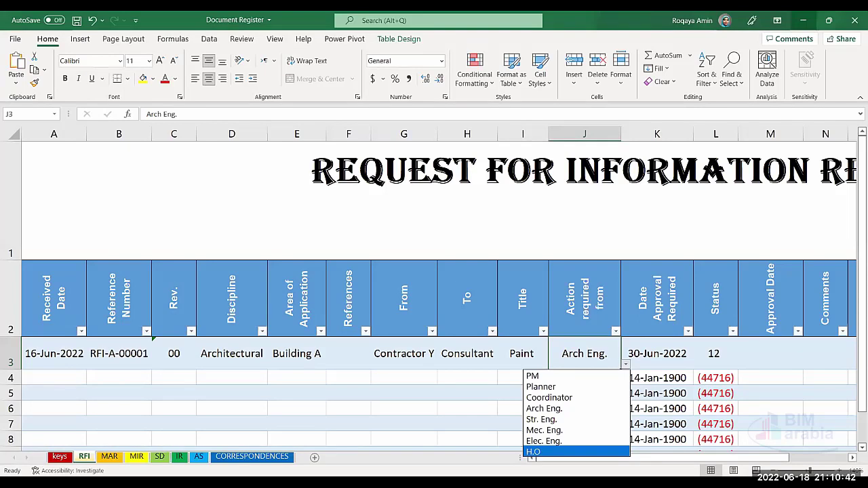
key("Escape")
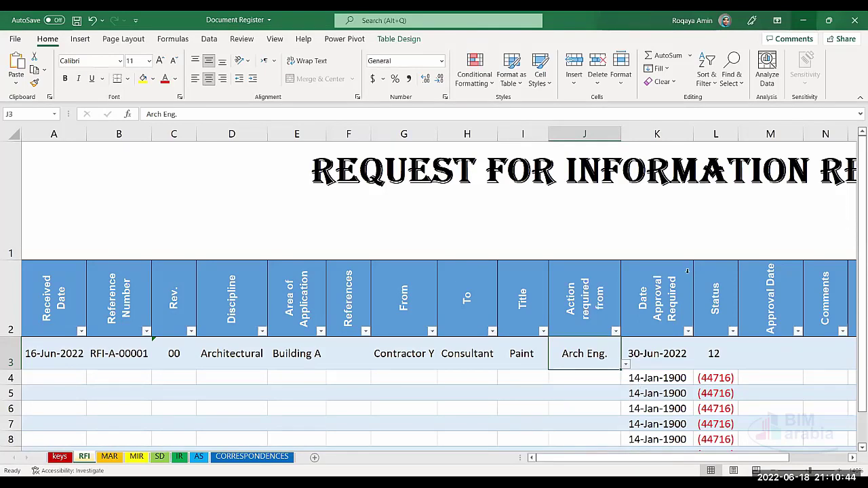
Apply the Date number format of type 14-Mar-2012 to the whole Date Approval Required column.
left_click(657, 363)
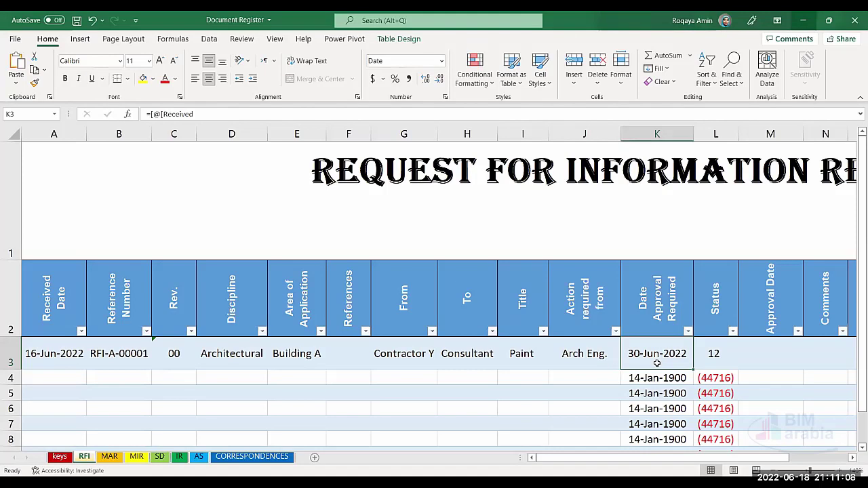
left_click(671, 280)
left_click(664, 135)
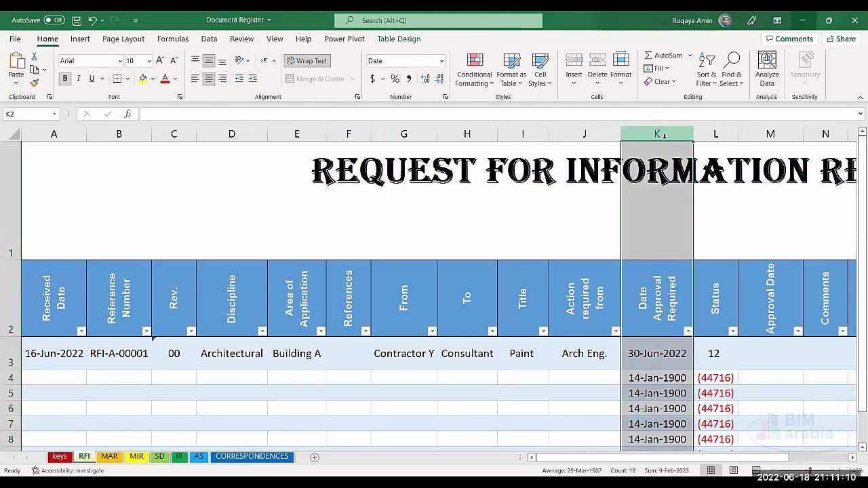
right_click(665, 139)
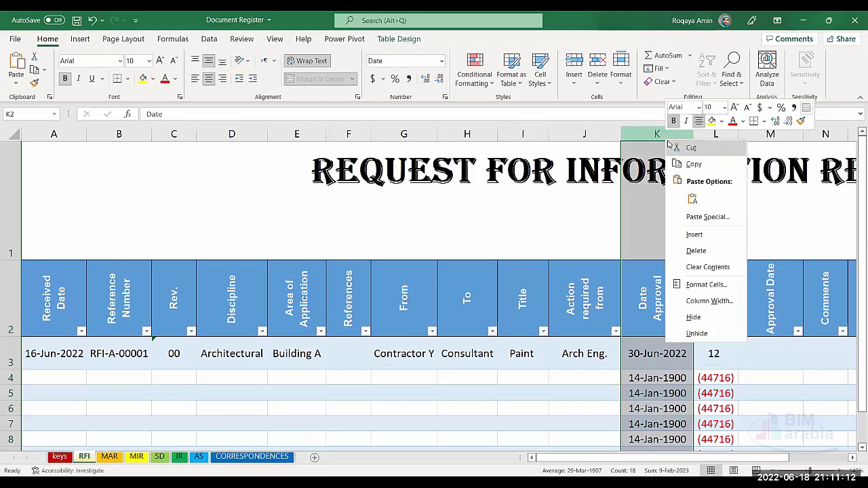
left_click(697, 290)
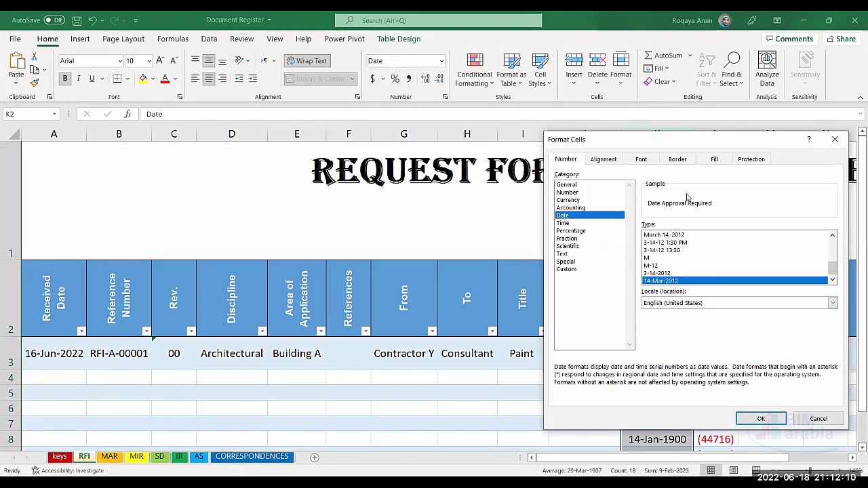
left_click(766, 418)
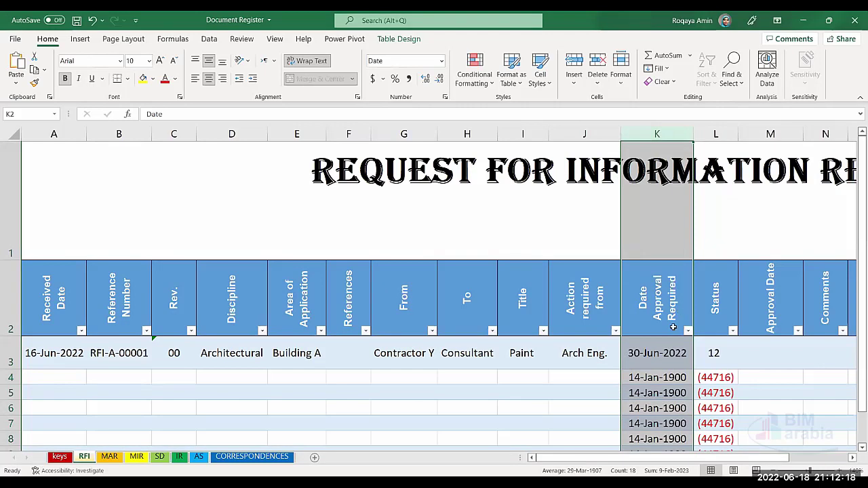
Enter a formula in K3 that adds 14 days to the same row's Received Date, =[@[Received Date]]+14.
left_click(650, 354)
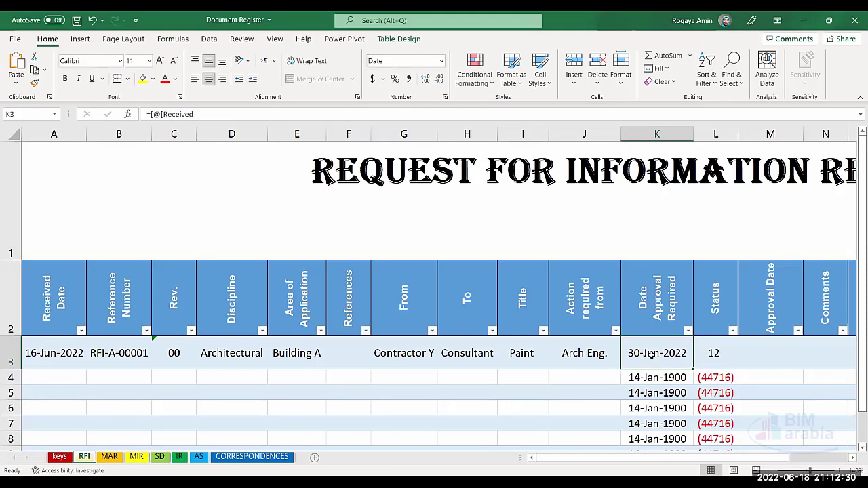
type("=")
key("Left")
key("Left")
key("Left")
key("Left")
key("Left")
key("Left")
key("Left")
key("Left")
key("Left")
key("Left")
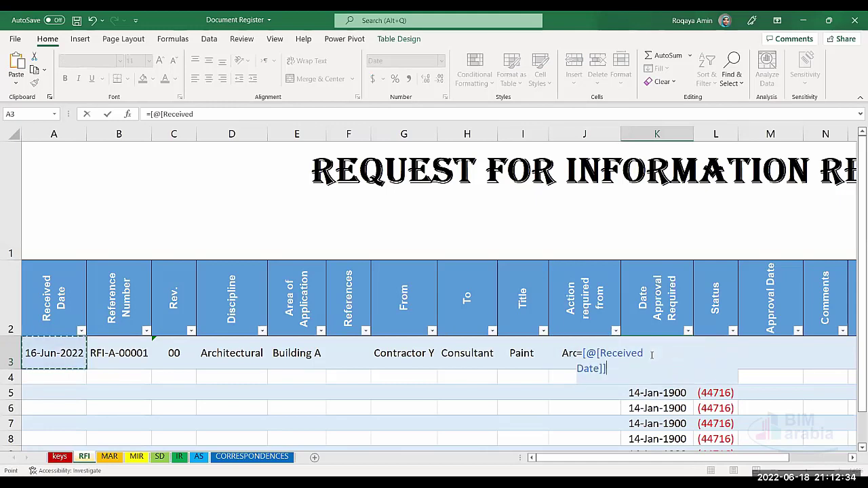
type("+14")
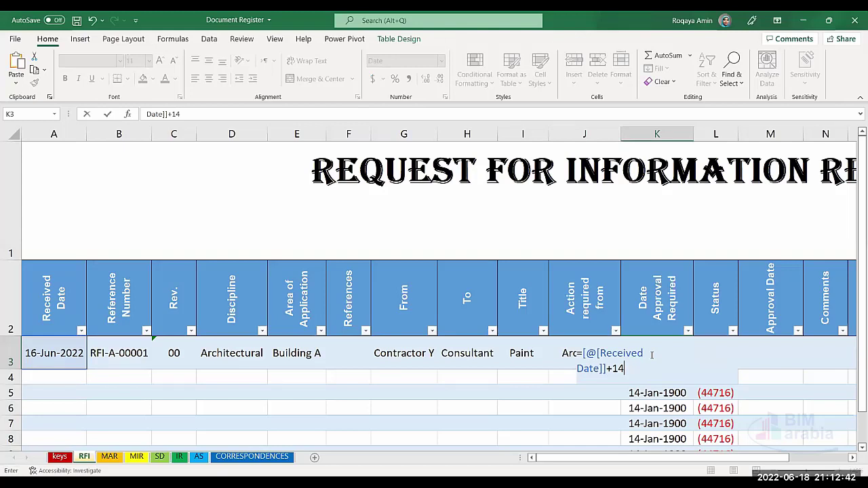
key("Return")
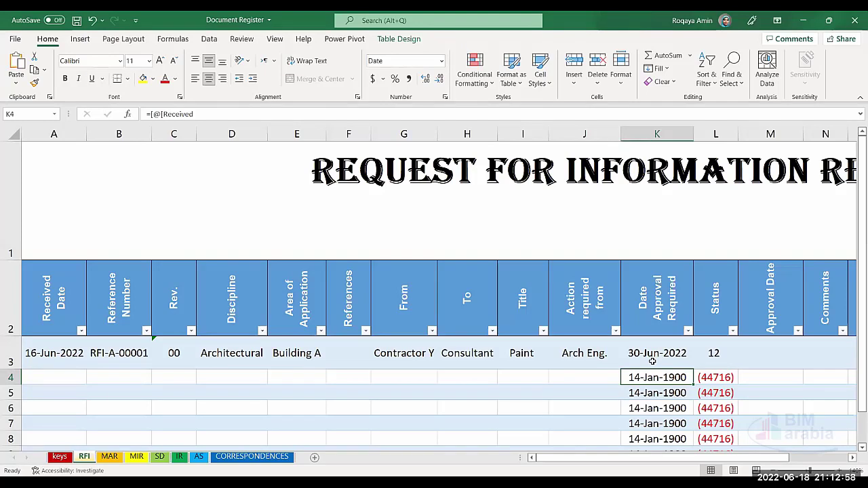
left_click(657, 347)
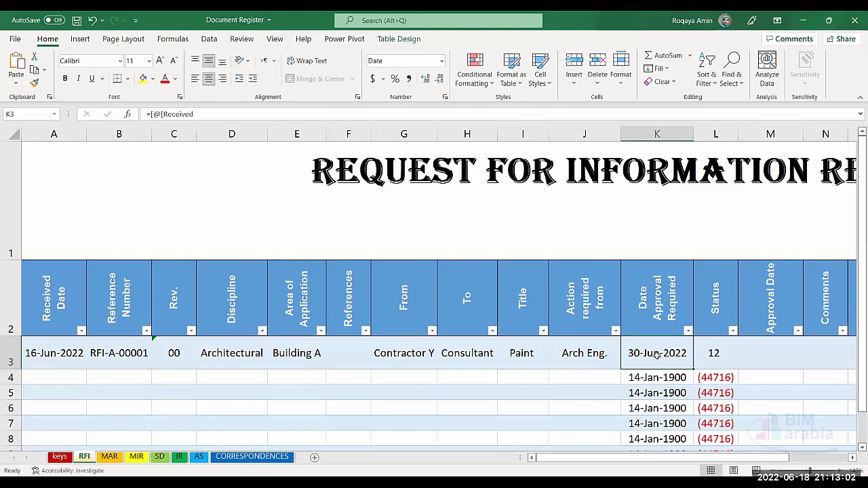
Inspect the Status formula in L3 and the Approval Date cell M3 that it depends on.
left_click(719, 289)
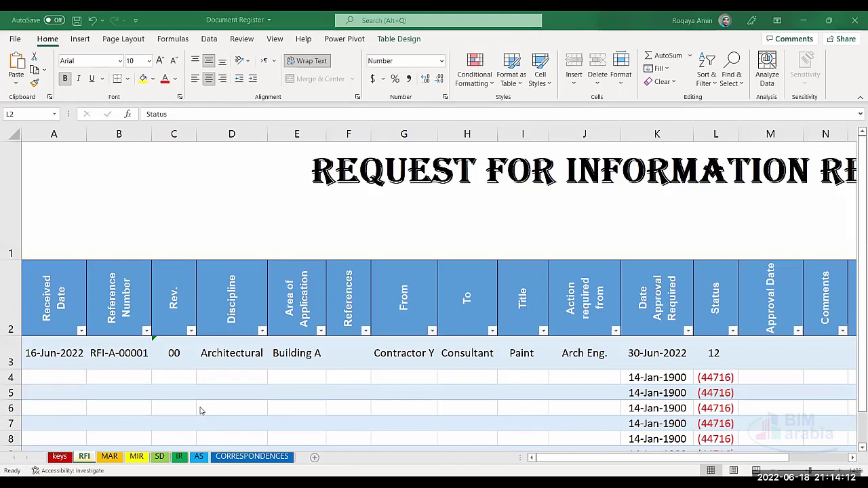
left_click(521, 407)
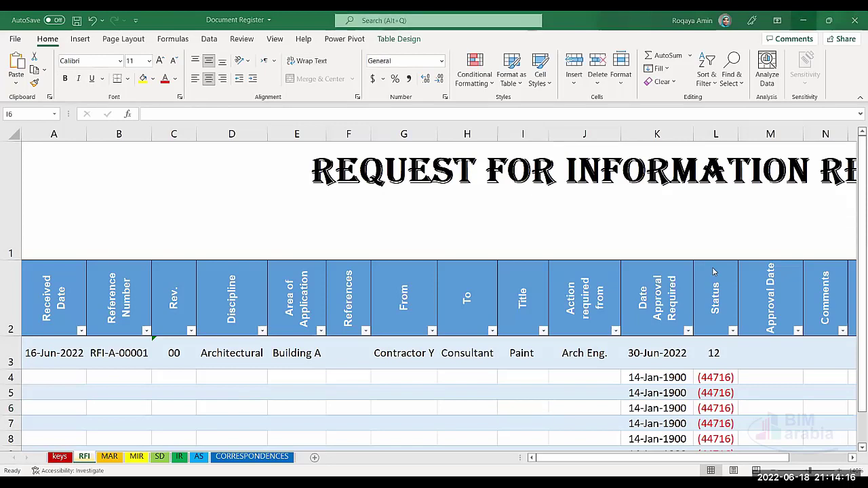
left_click(706, 353)
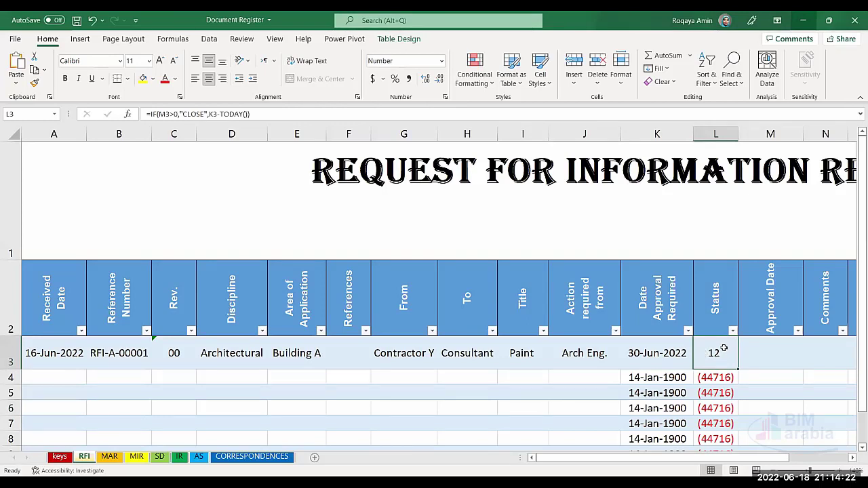
left_click(781, 348)
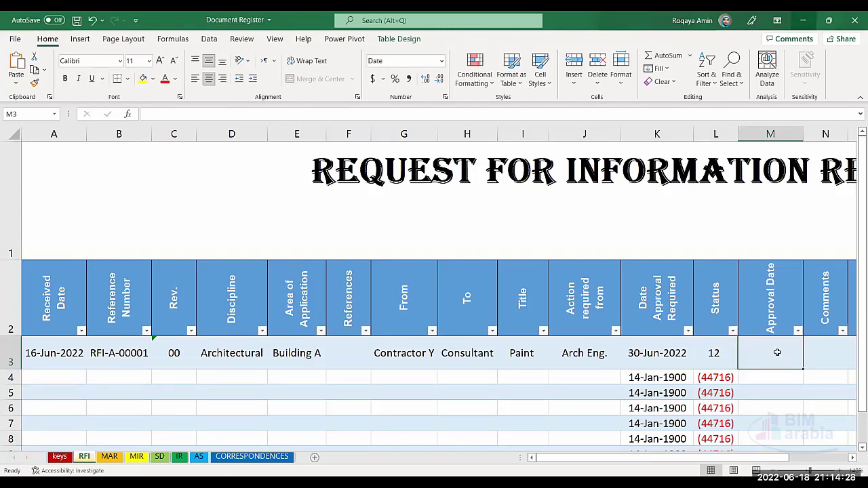
Enter 21-6 as the first record's Approval Date in M3 to test the Status formula.
left_click(712, 359)
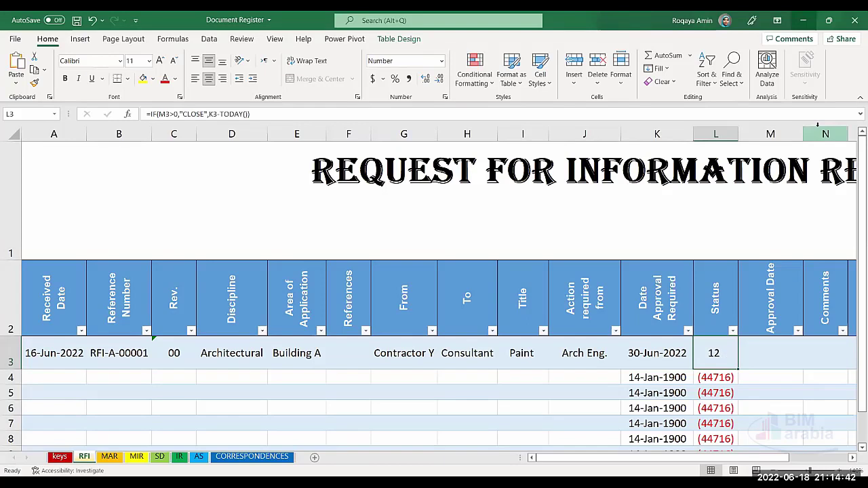
left_click(777, 369)
left_click(777, 353)
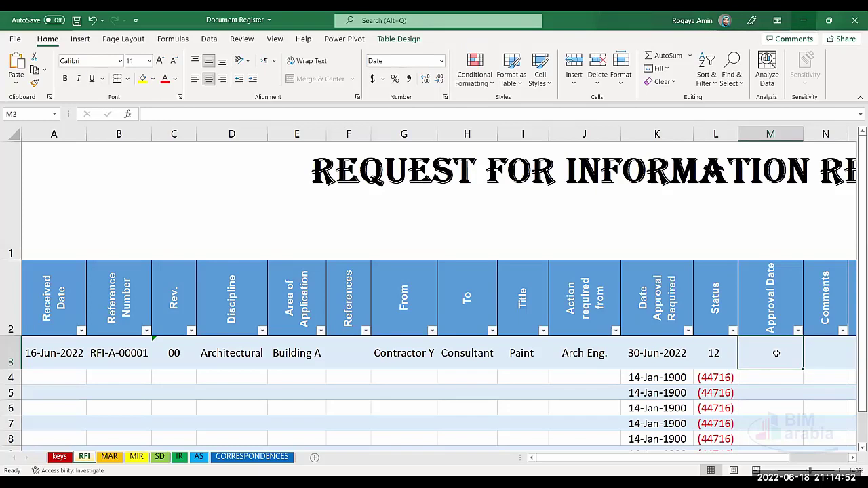
type("21-6")
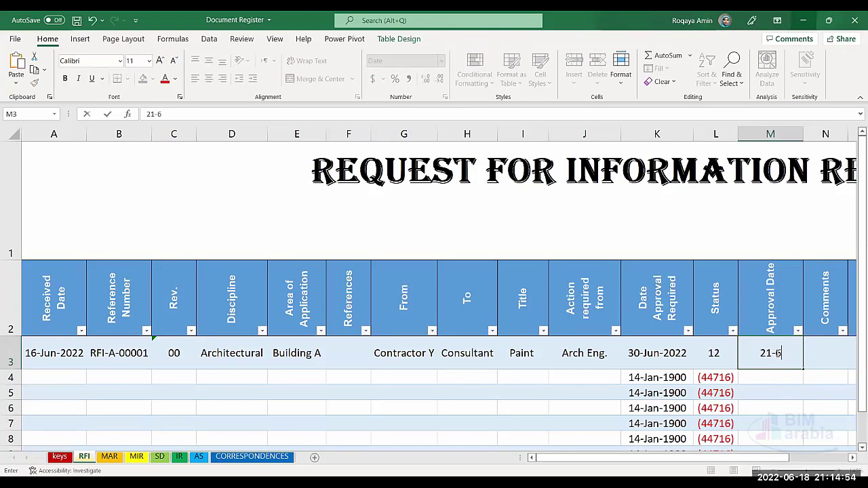
key("Return")
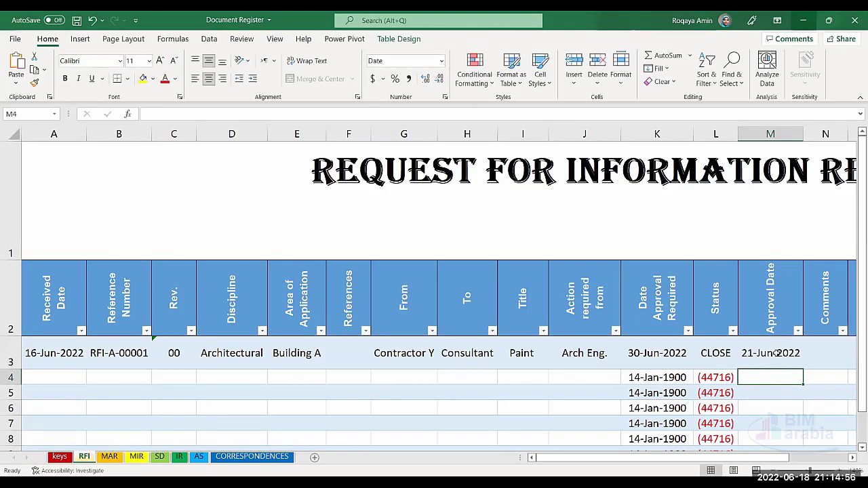
Check the Status formula in L3 and clear the Approval Date in M3.
left_click(720, 355)
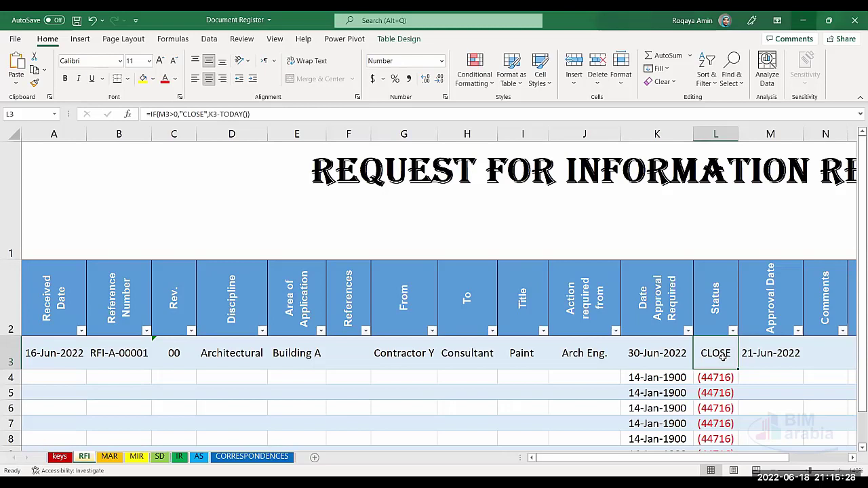
left_click(773, 353)
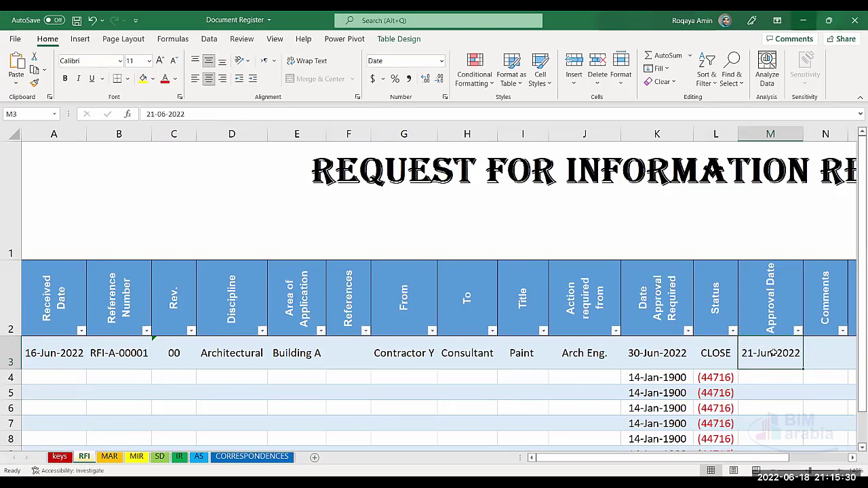
key("Delete")
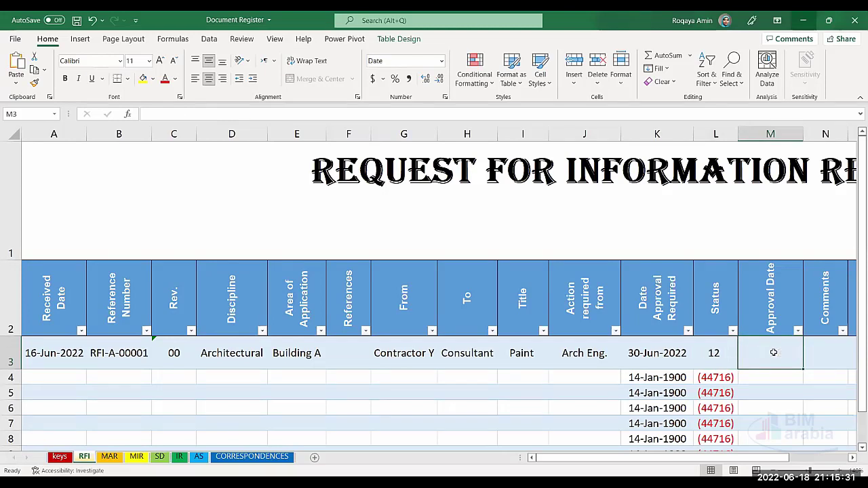
Examine how the Status formula in L3 depends on the Date Approval Required in K3 and the Approval Date in M3.
left_click(718, 360)
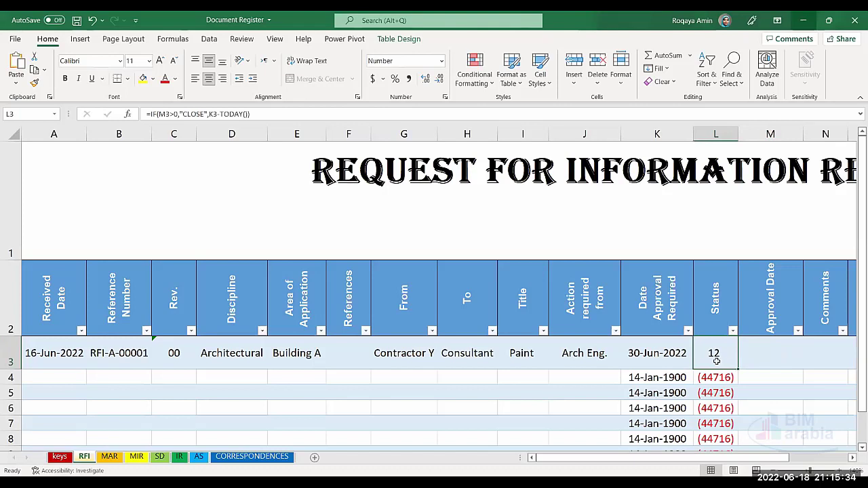
left_click(669, 356)
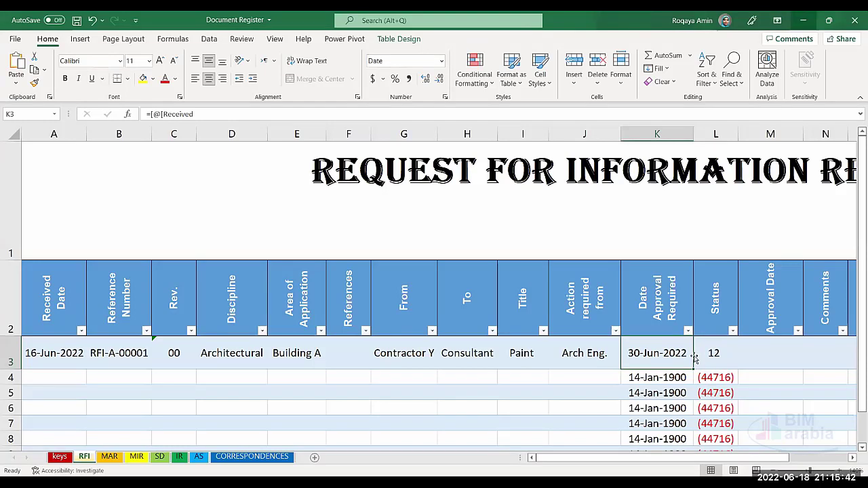
left_click(718, 350)
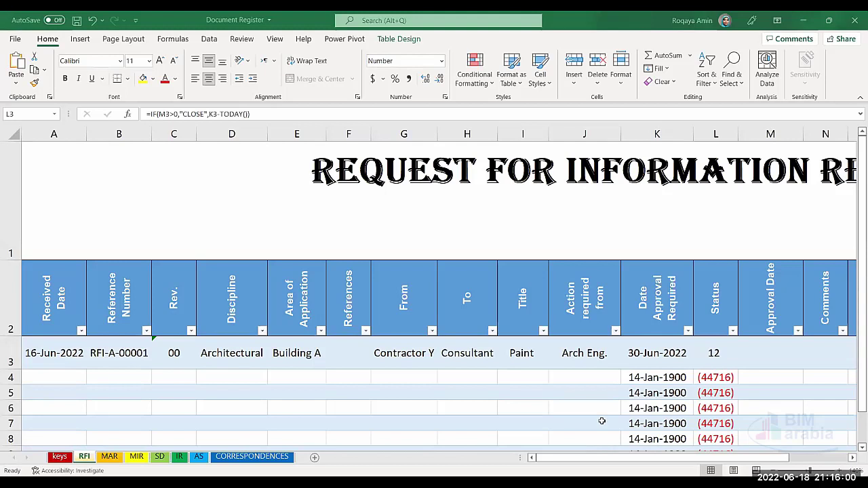
left_click(579, 398)
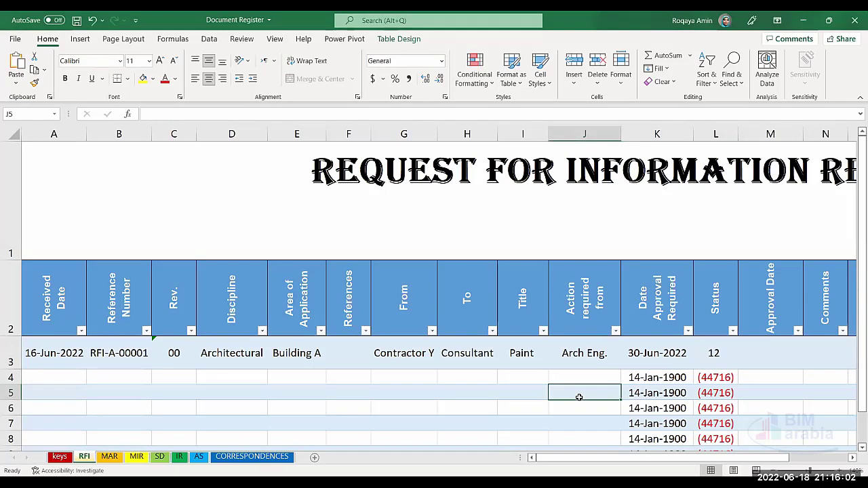
left_click(716, 353)
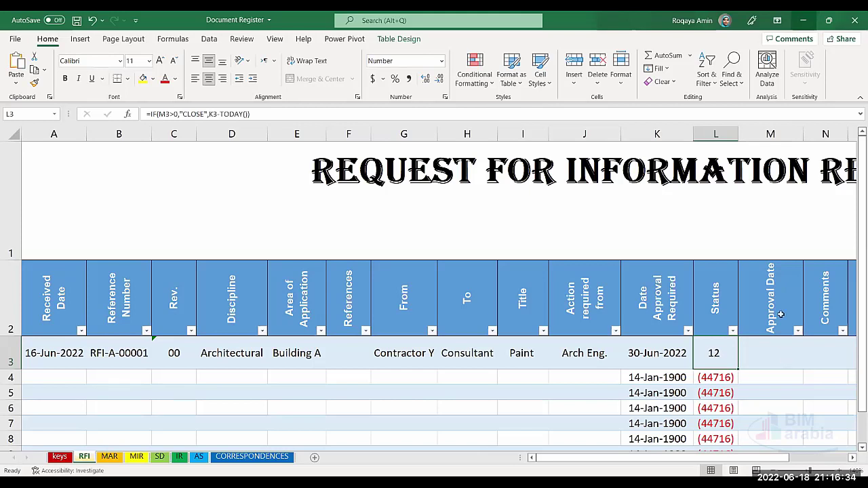
left_click(781, 355)
left_click(713, 352)
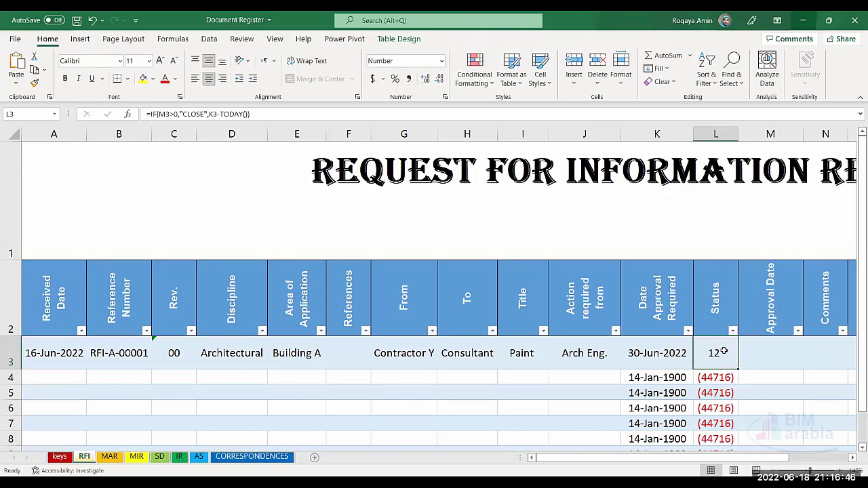
left_click(774, 353)
left_click(731, 353)
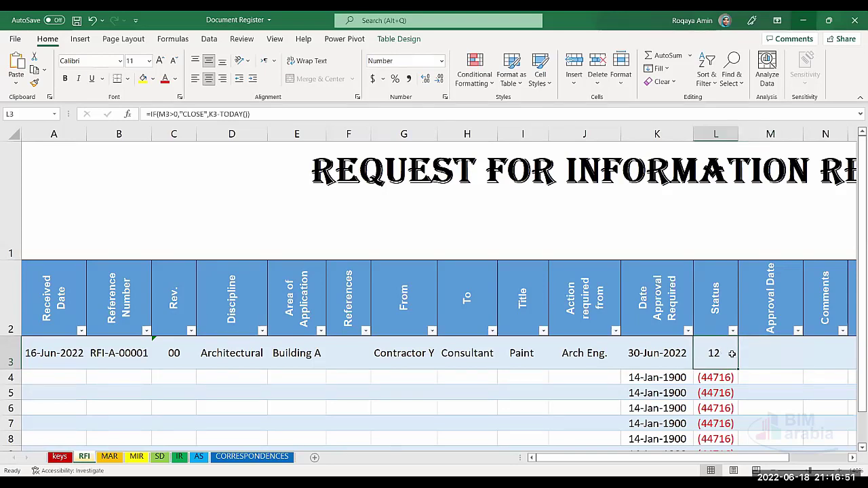
left_click(667, 357)
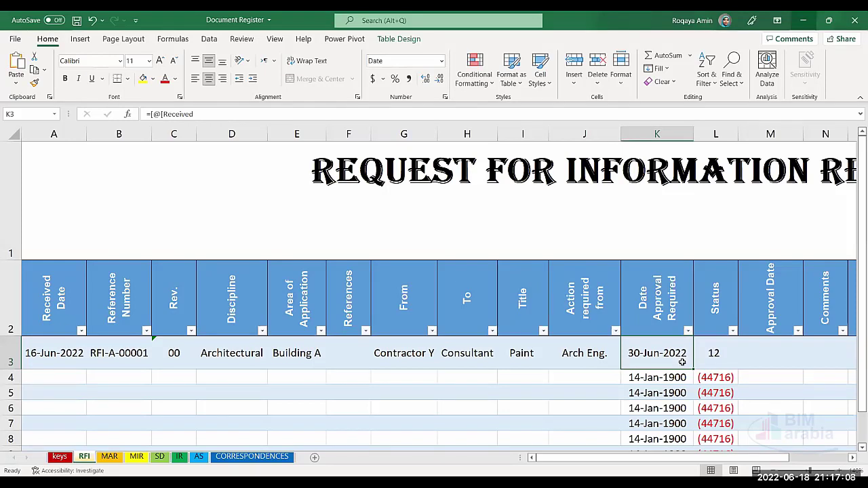
left_click(716, 353)
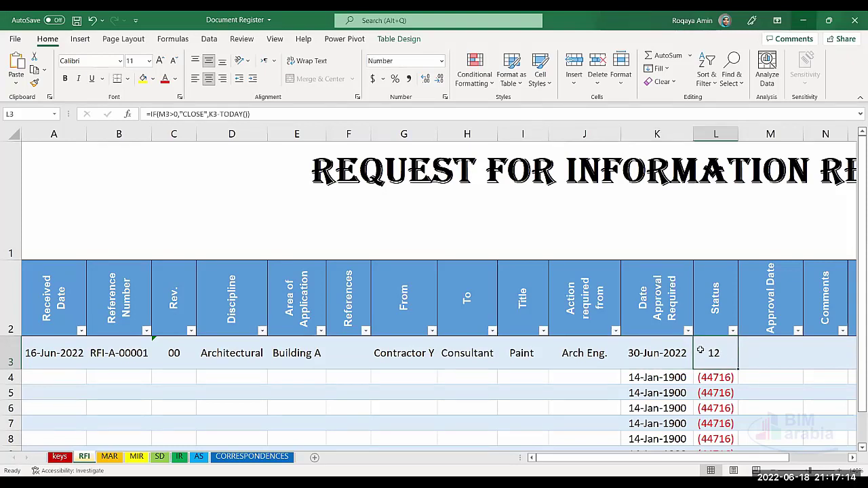
Set the first record's Received Date in A3 to 1/6.
left_click(44, 360)
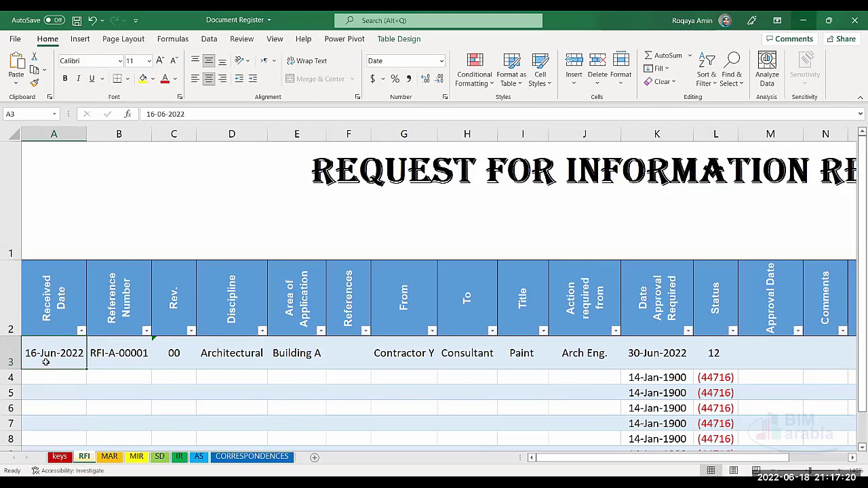
type("1/")
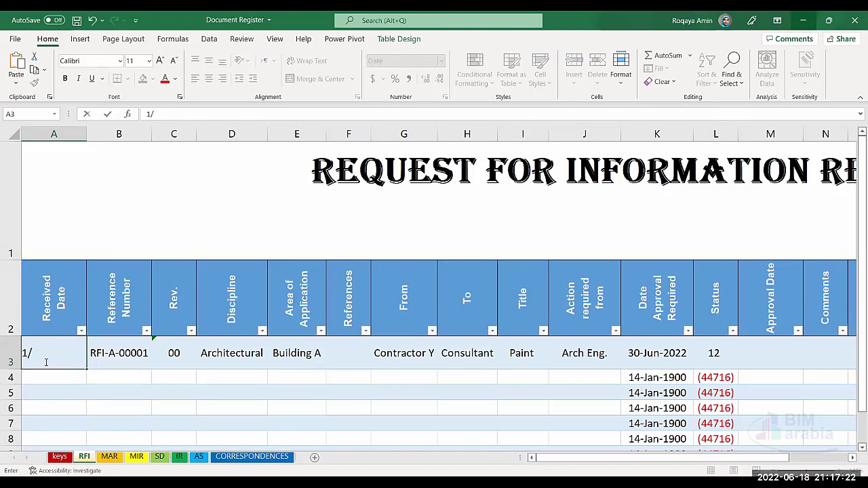
type("6")
key("Return")
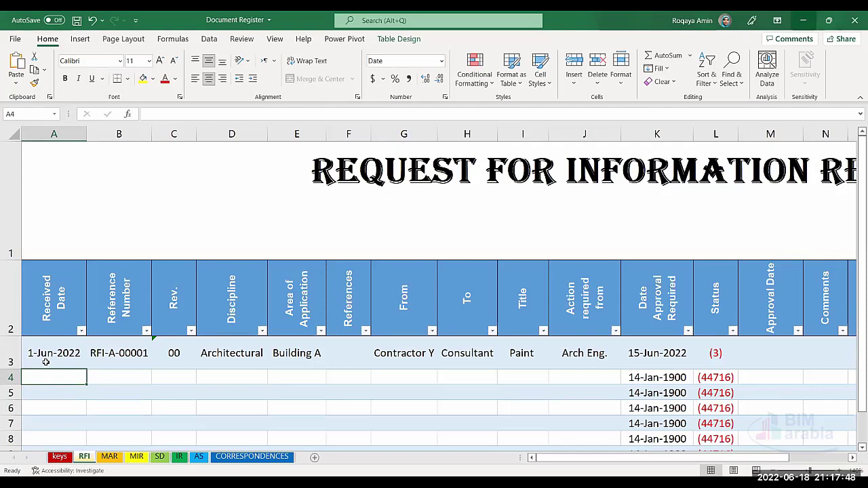
Enter 18-6 as the first record's Approval Date in M3 and check its Status cell.
left_click(766, 351)
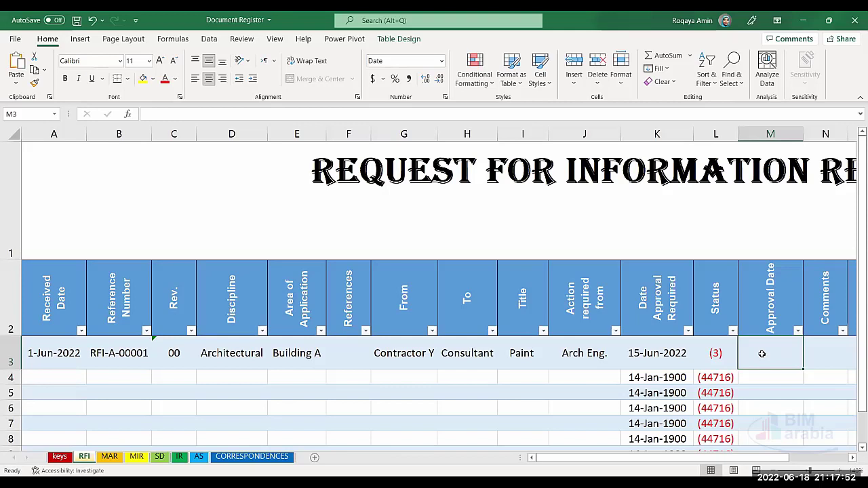
type("18-6")
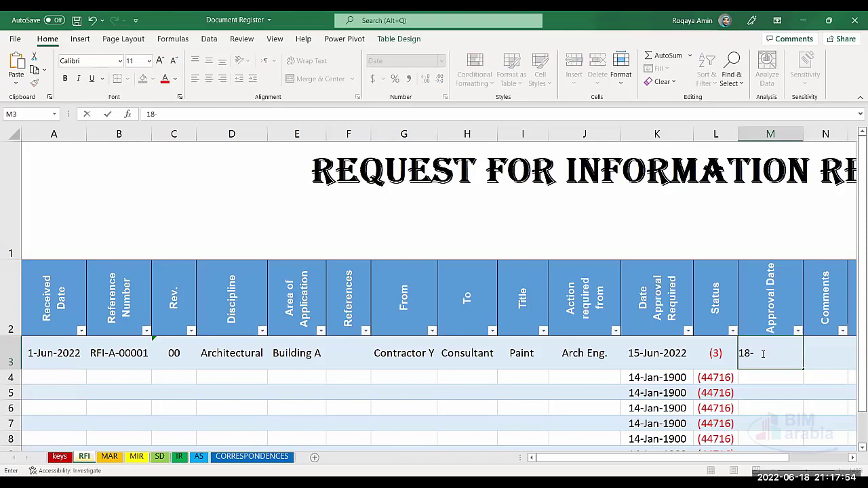
key("Return")
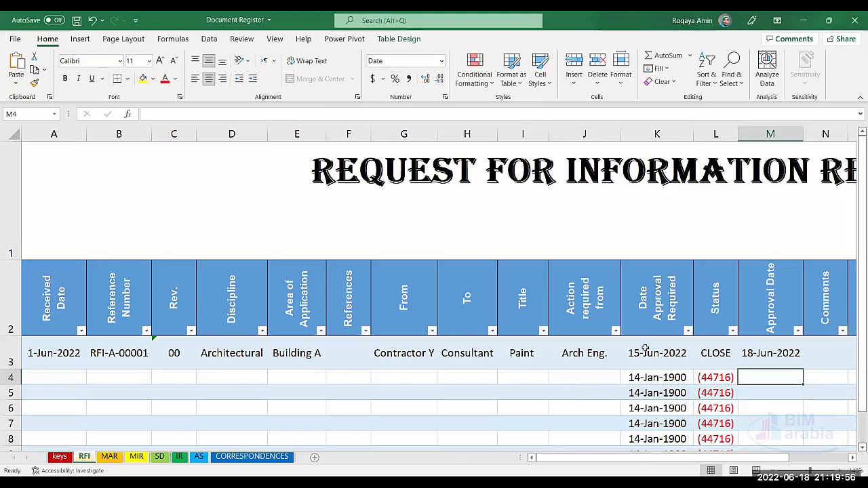
left_click(719, 353)
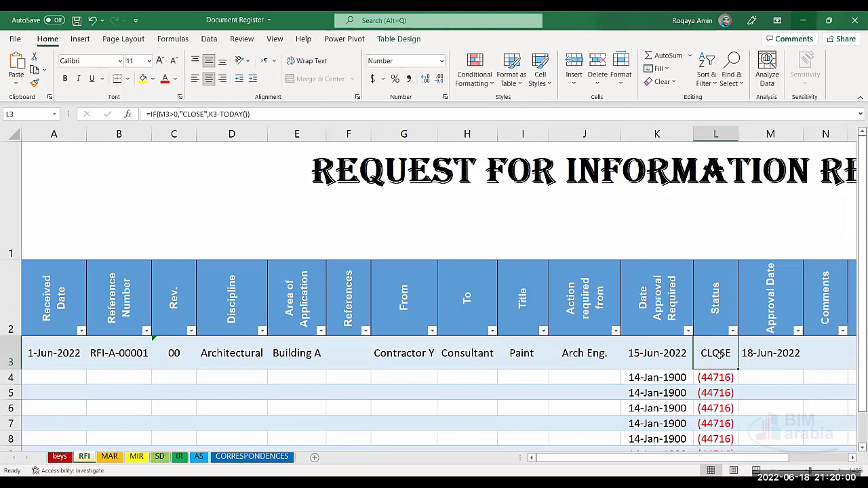
left_click(768, 357)
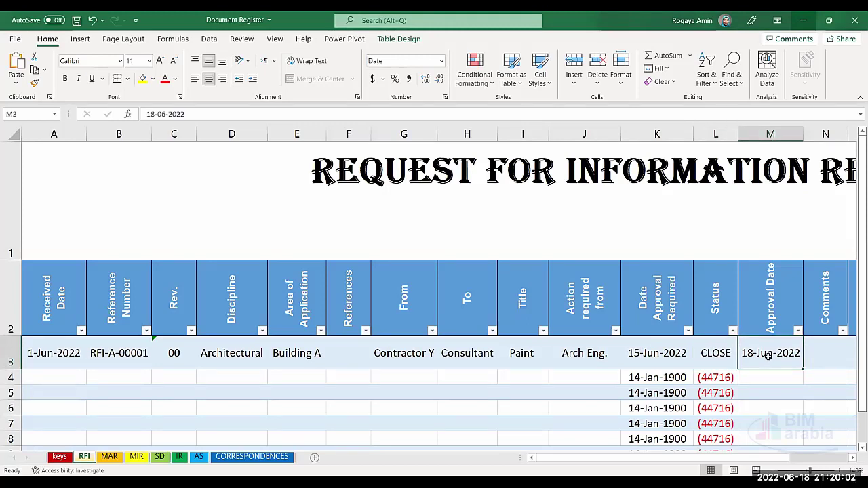
Review the first record's Comments and Document Type cells and open the document link in its Location cell.
left_click(837, 362)
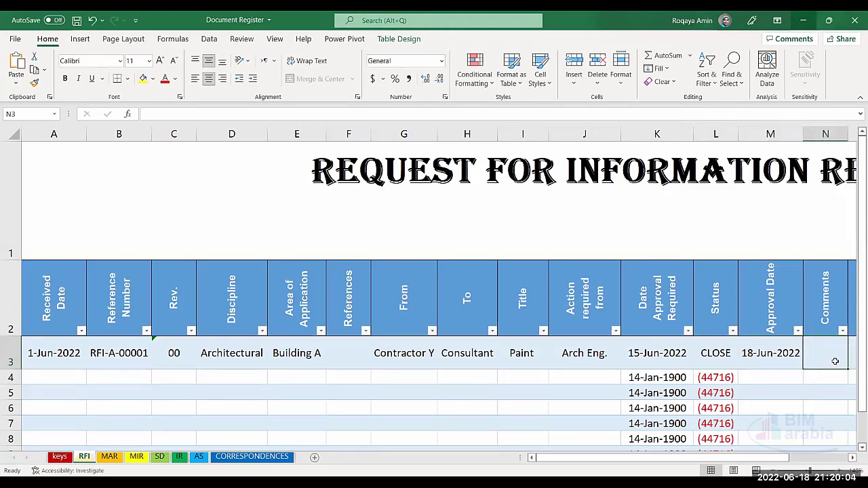
key("Right")
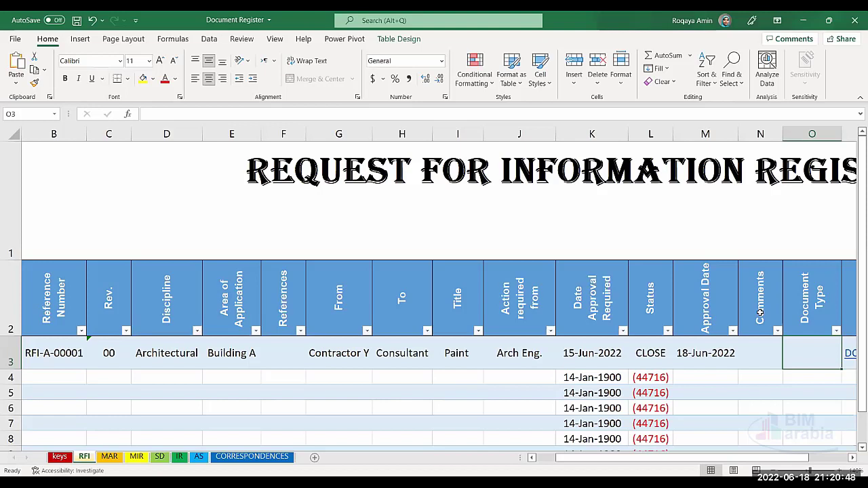
left_click(853, 458)
left_click(852, 458)
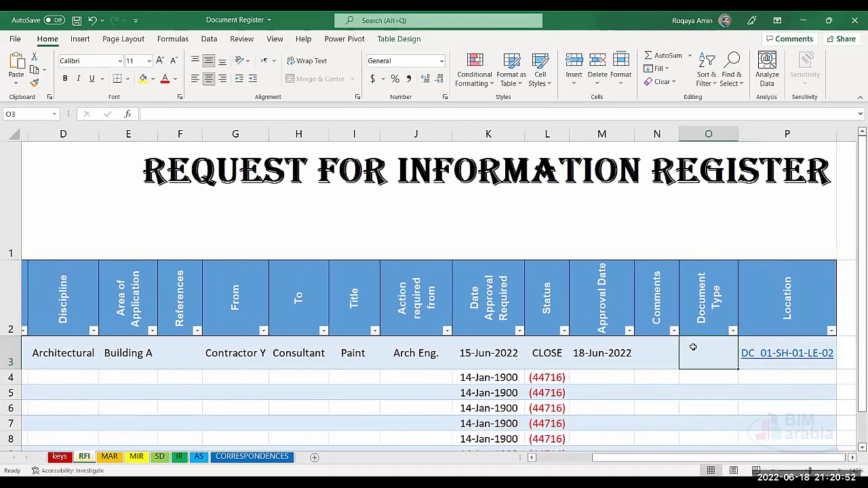
left_click(853, 458)
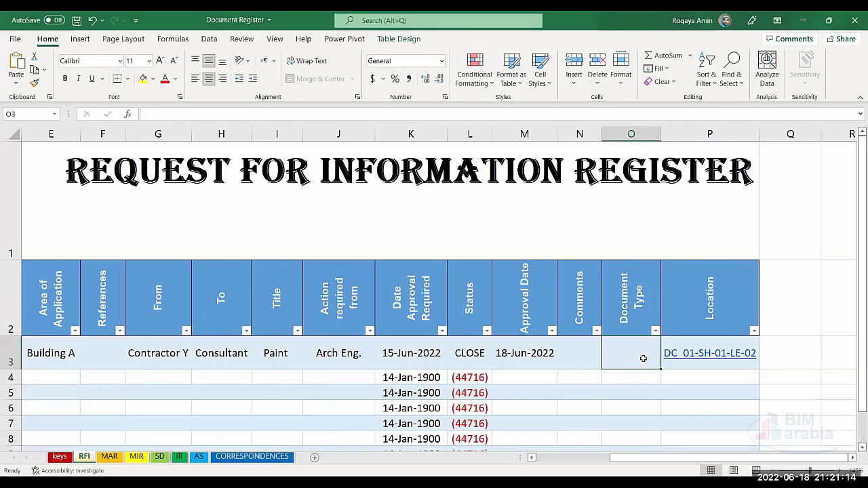
left_click(711, 358)
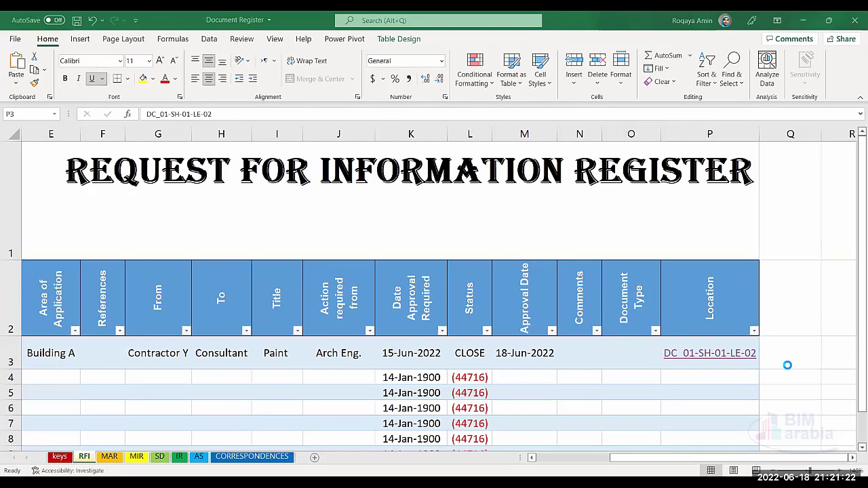
left_click(769, 364)
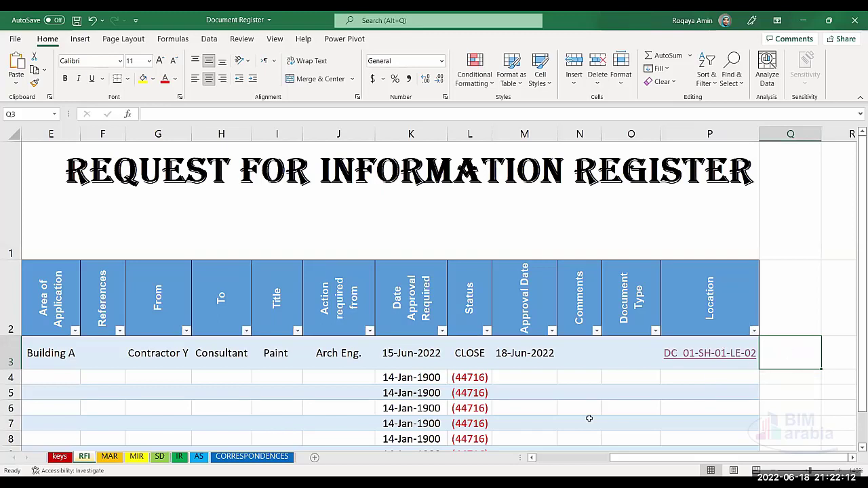
Look over the lists on the keys sheet, and check the first record's Received Date and Reference Number on the RFI sheet.
left_click(61, 457)
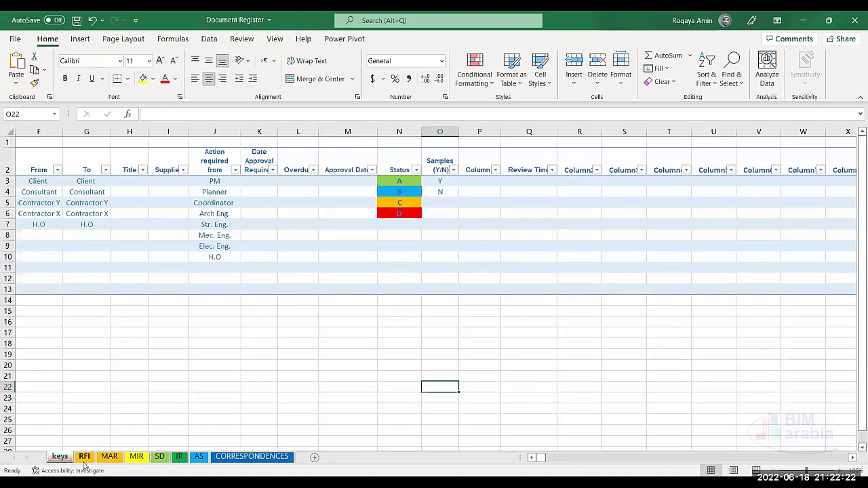
left_click(85, 460)
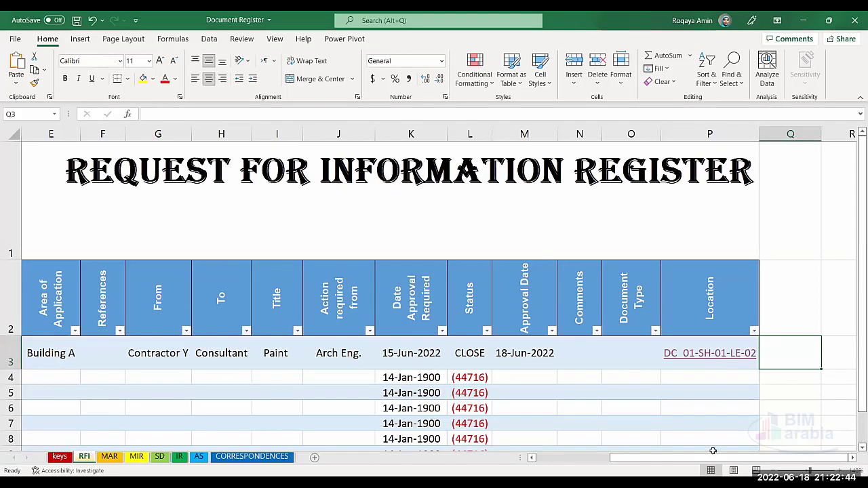
left_click_drag(709, 458, 436, 455)
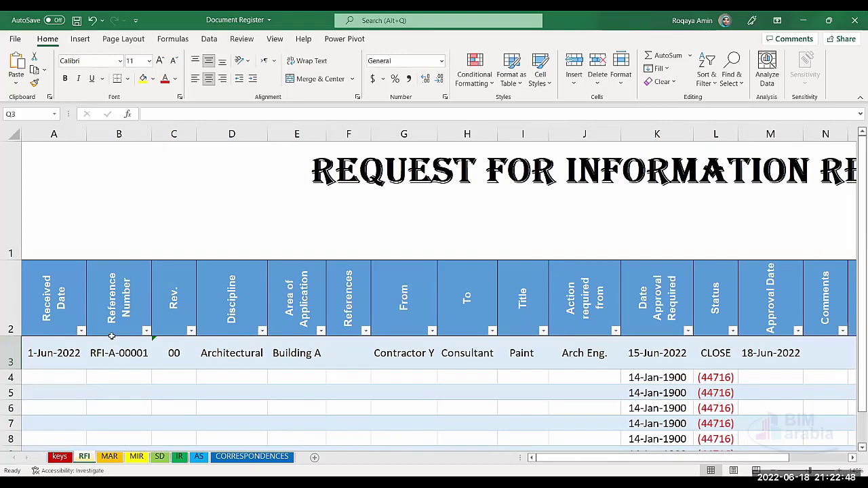
left_click(139, 356)
left_click(47, 356)
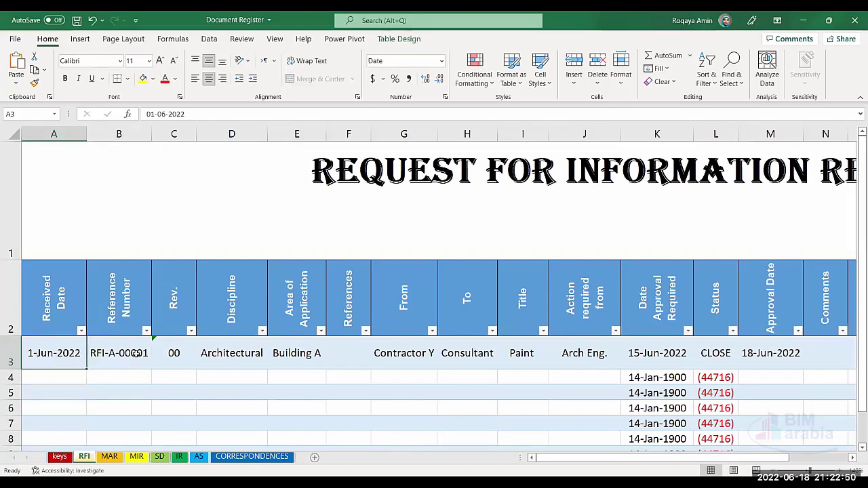
left_click(123, 350)
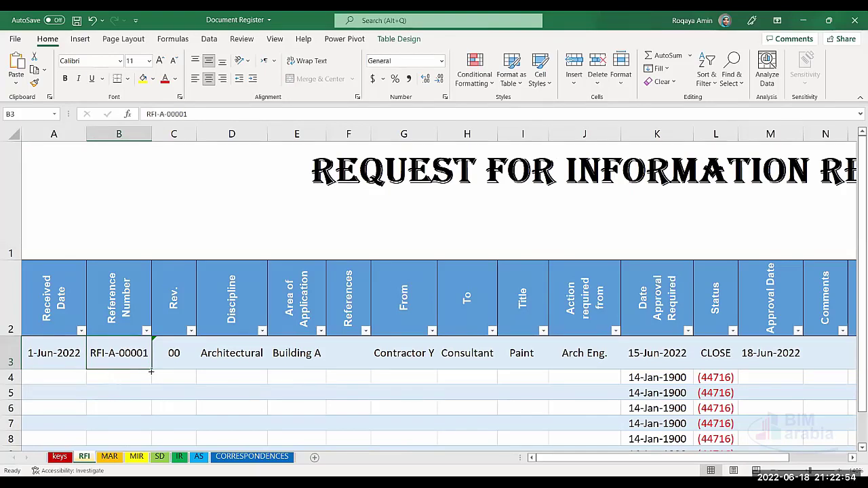
Fill the Reference Number and Rev. columns down from the first record through row 7.
left_click_drag(152, 370, 146, 424)
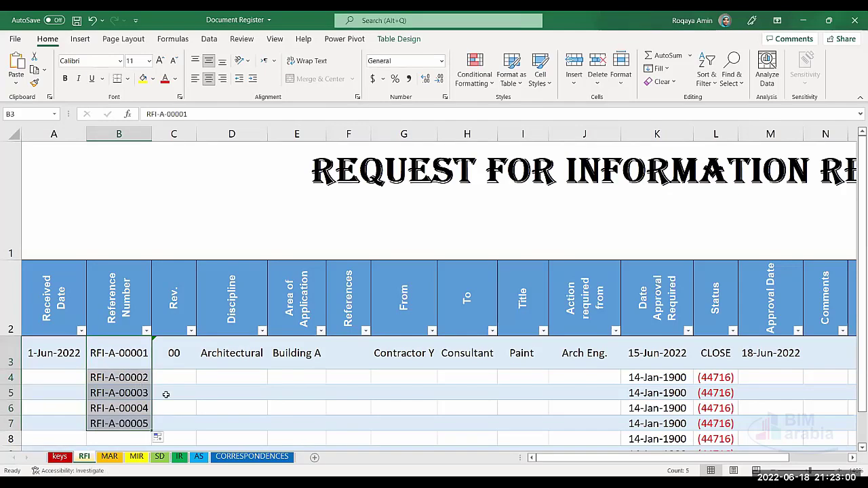
left_click(171, 363)
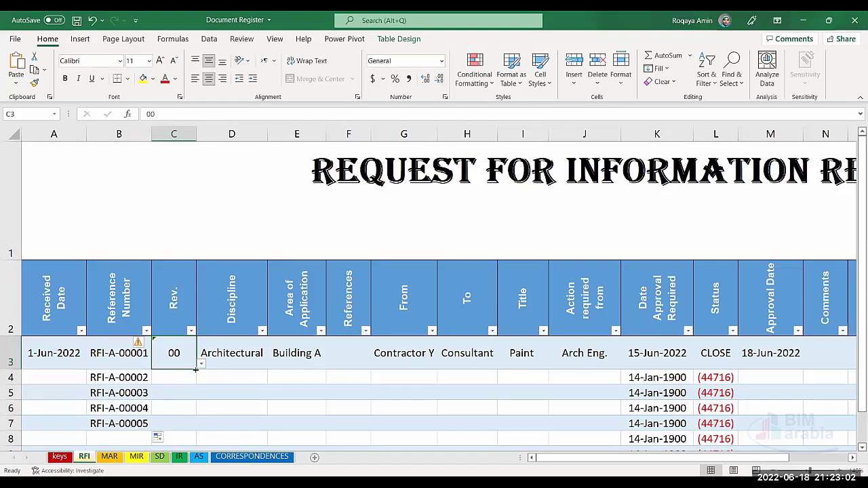
left_click_drag(195, 368, 195, 426)
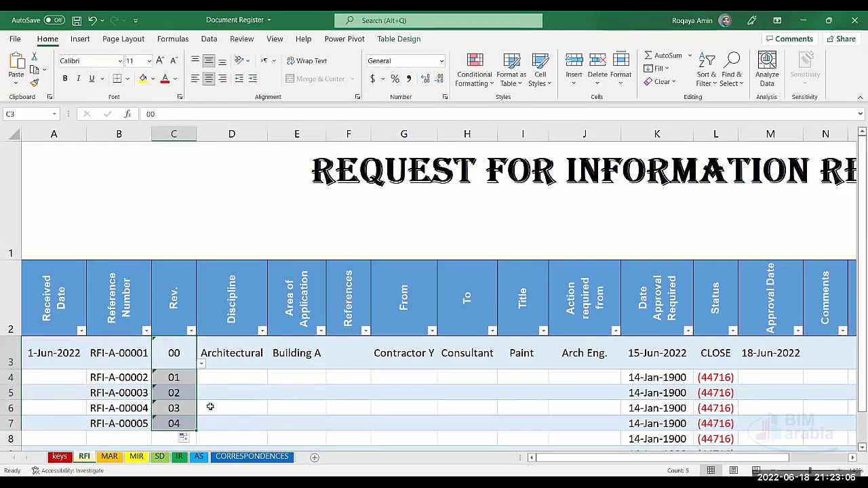
Examine the Discipline column's filter options and the choices in the first record's Discipline dropdown.
left_click(235, 359)
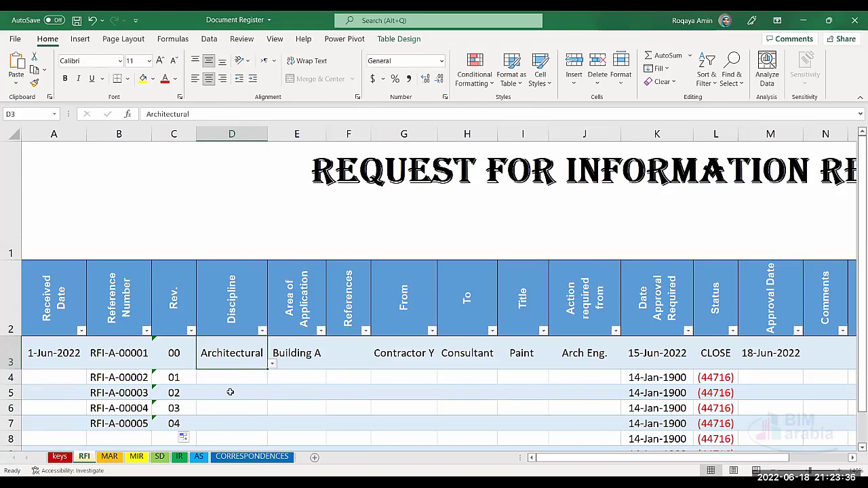
left_click(262, 332)
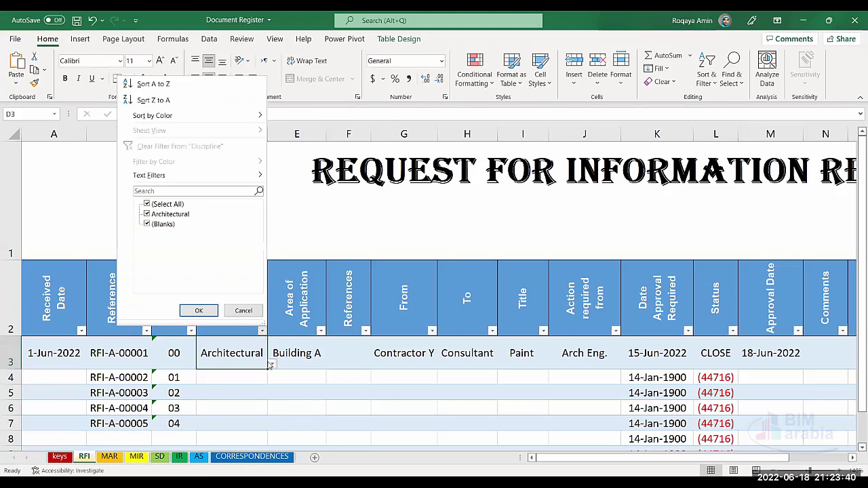
left_click(272, 364)
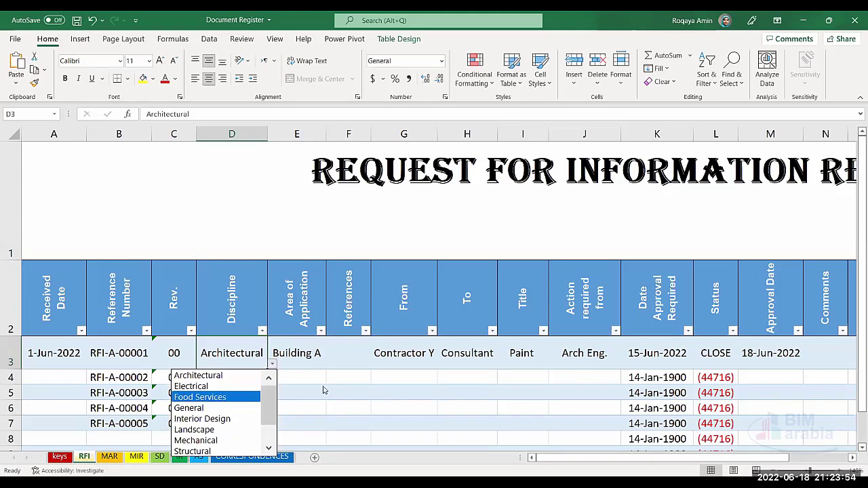
key("Escape")
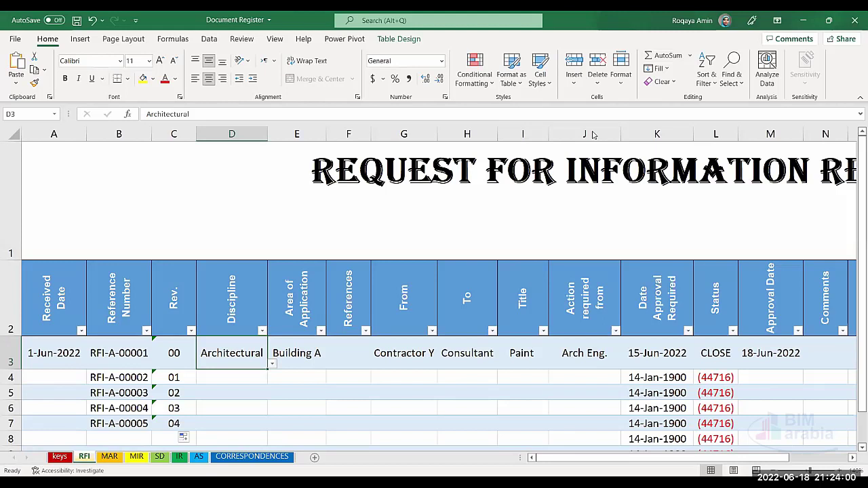
left_click(829, 22)
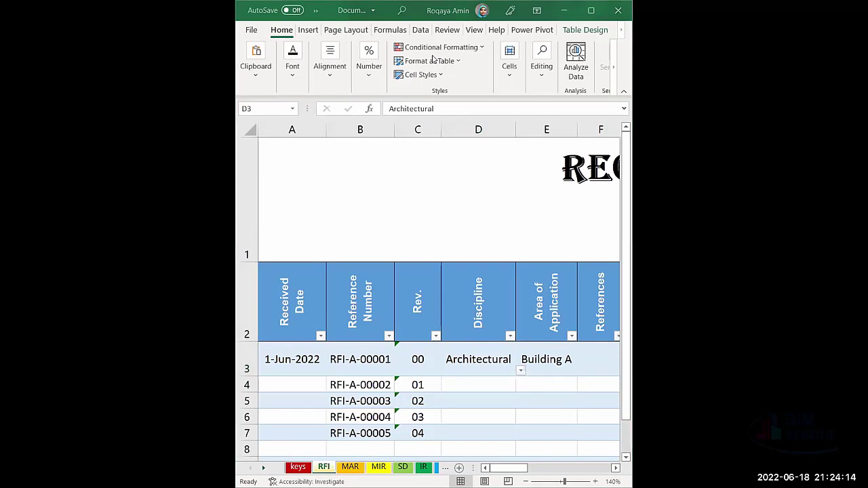
left_click(590, 10)
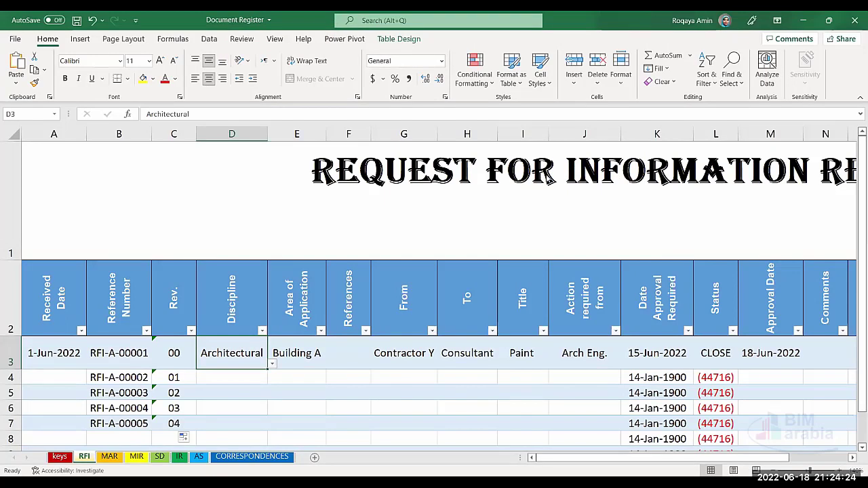
Check the Data Validation settings of the first record's Discipline cell without changing them.
left_click(211, 39)
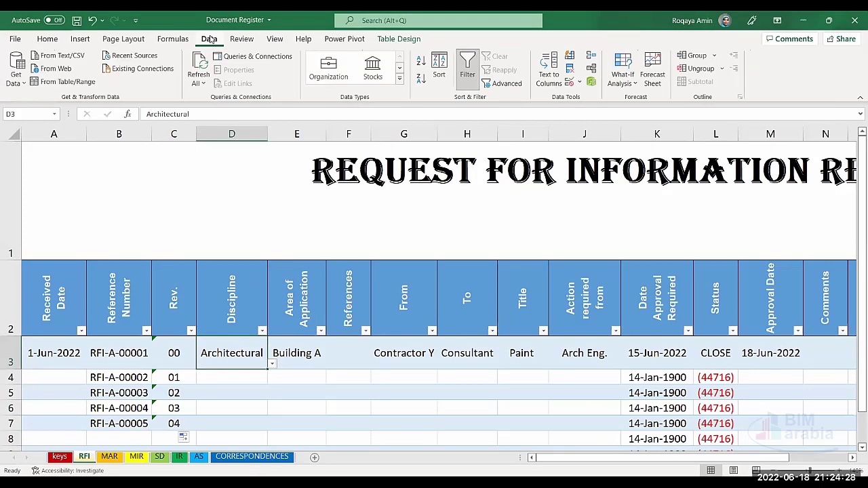
left_click(579, 82)
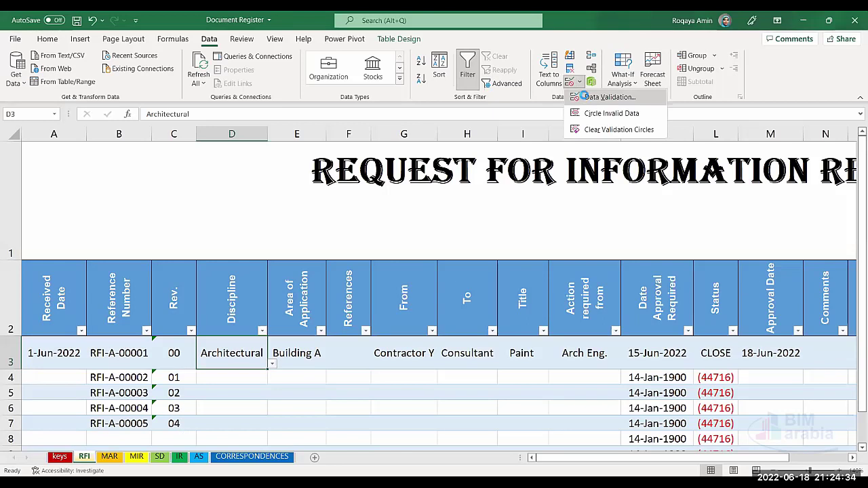
left_click(584, 100)
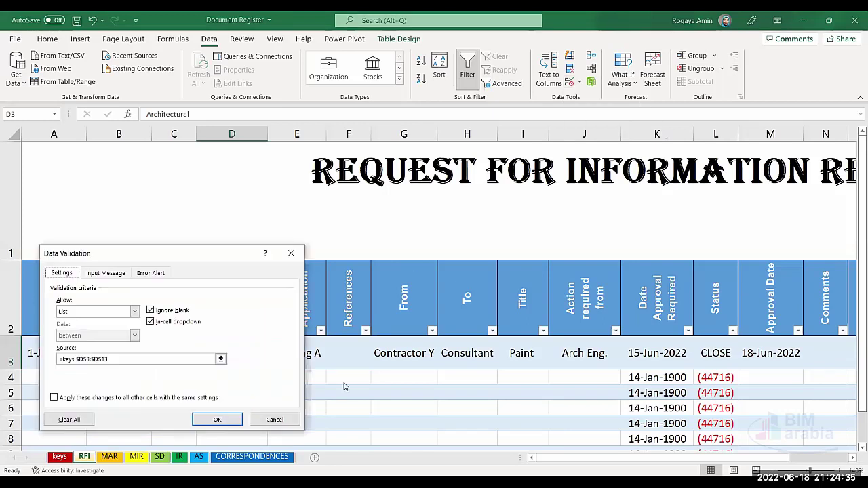
left_click(276, 419)
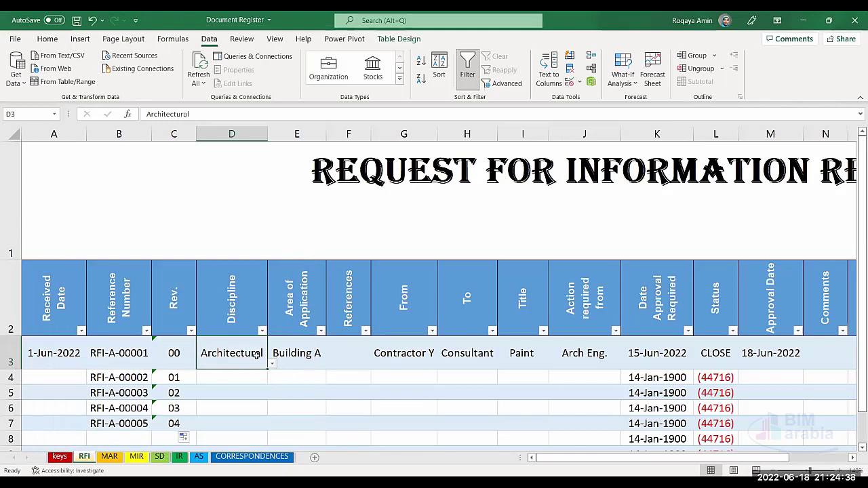
Clear the first record's Discipline value in D3.
key("Delete")
left_click(252, 386)
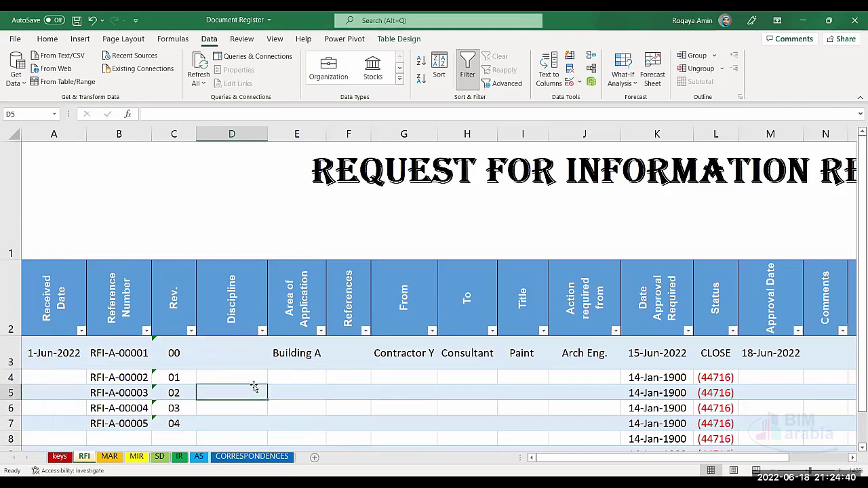
Start a Data Validation rule of type List for Discipline cell D4, taking its source from the keys sheet.
left_click(256, 373)
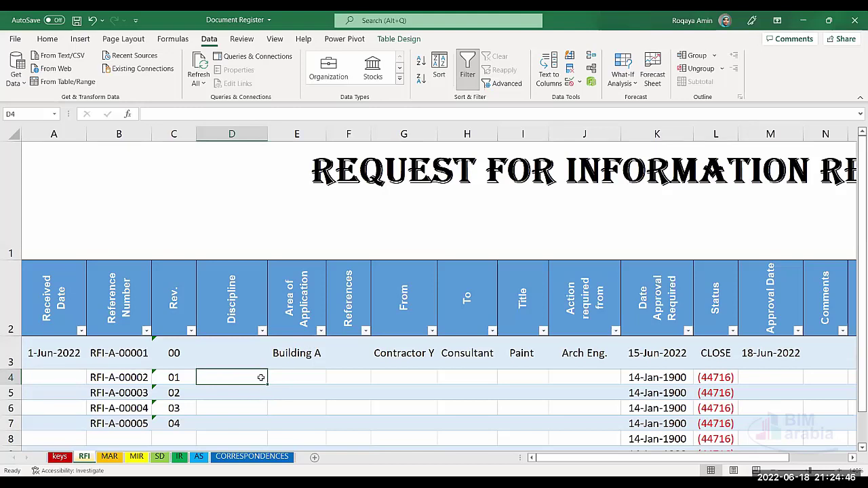
left_click(579, 83)
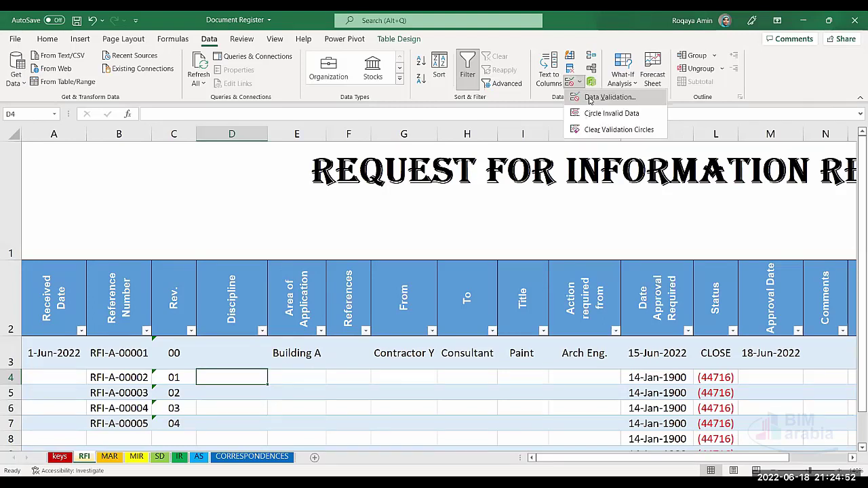
left_click(589, 98)
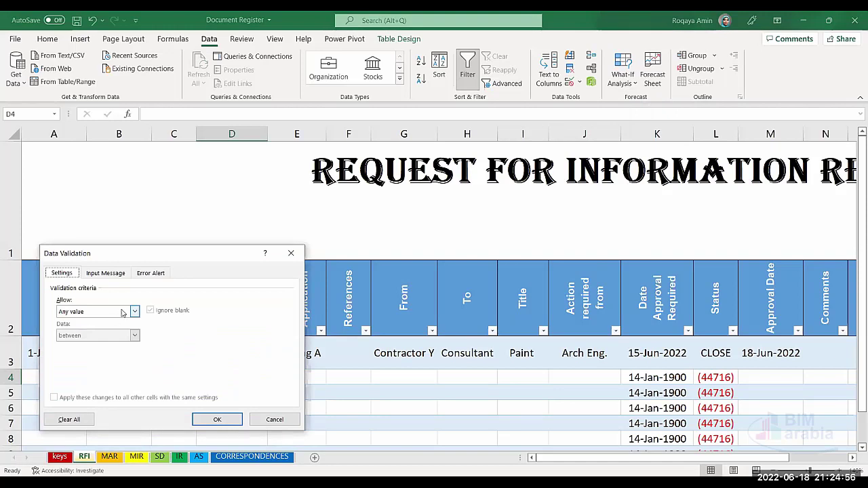
left_click(134, 312)
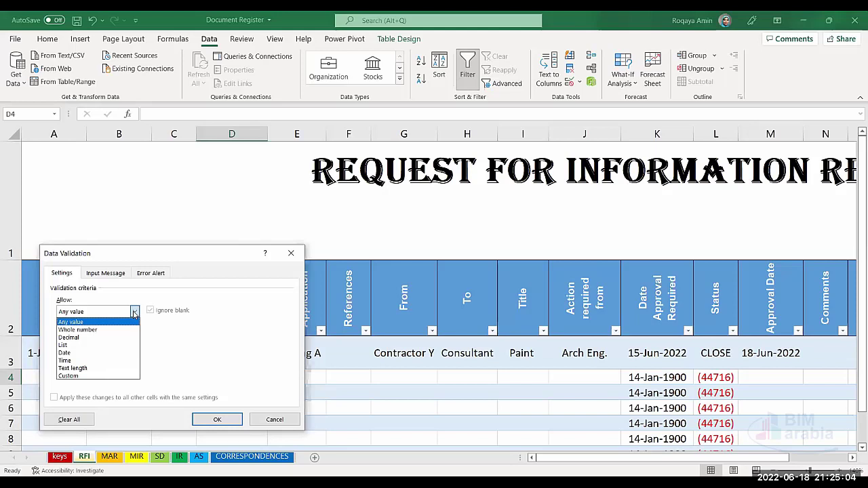
left_click(92, 346)
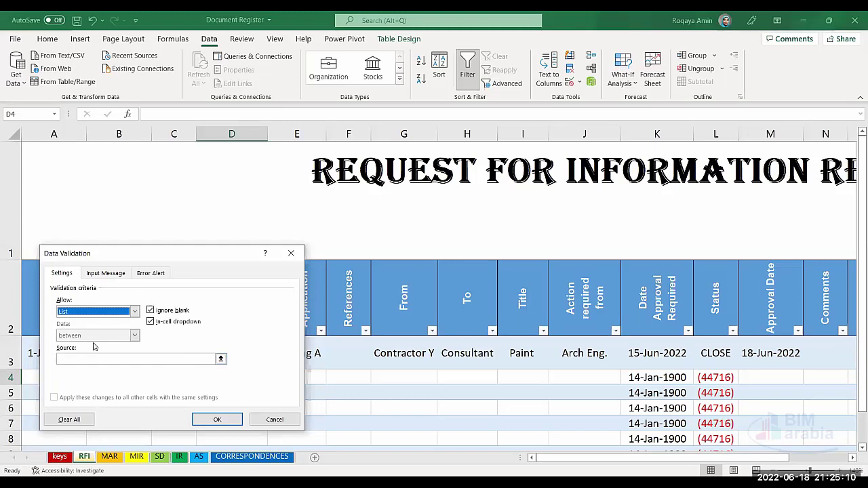
left_click(220, 359)
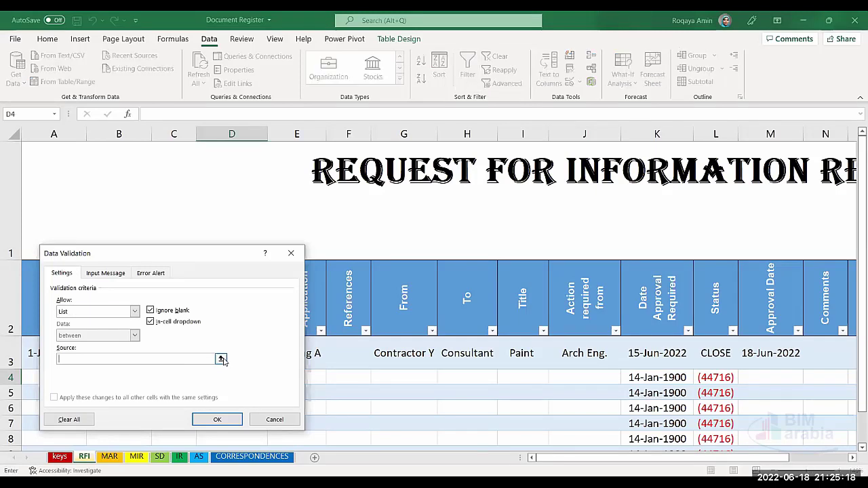
left_click(222, 359)
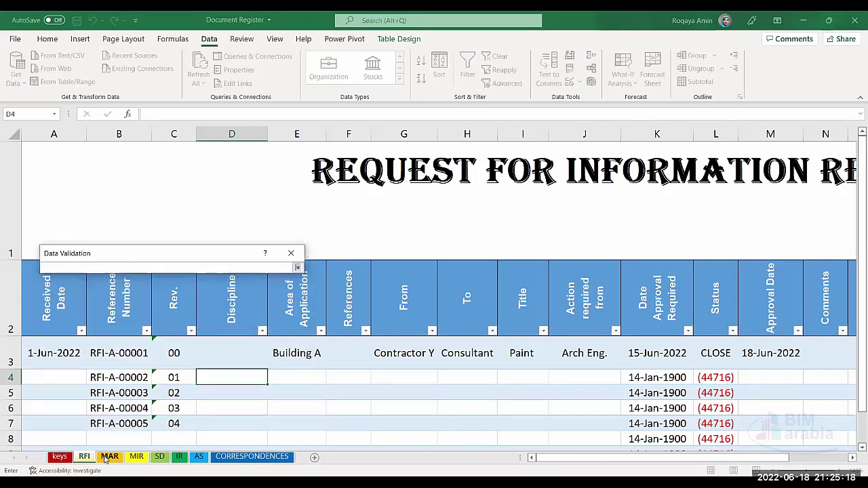
left_click(59, 457)
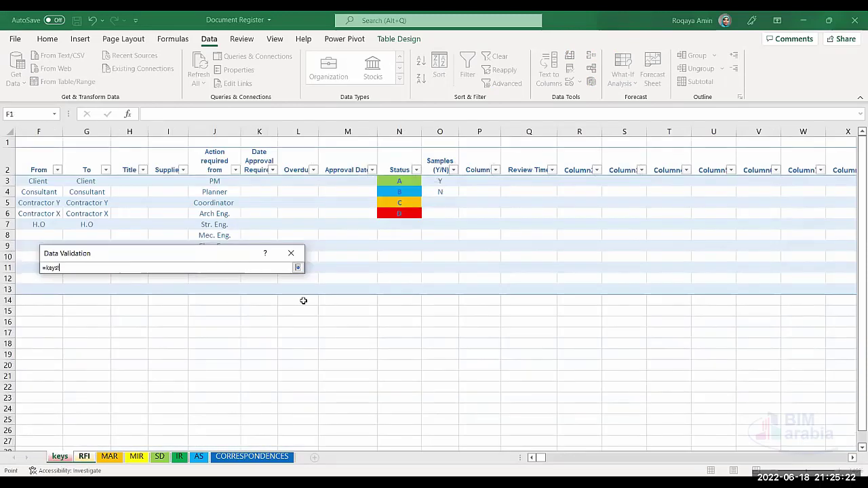
left_click(538, 267)
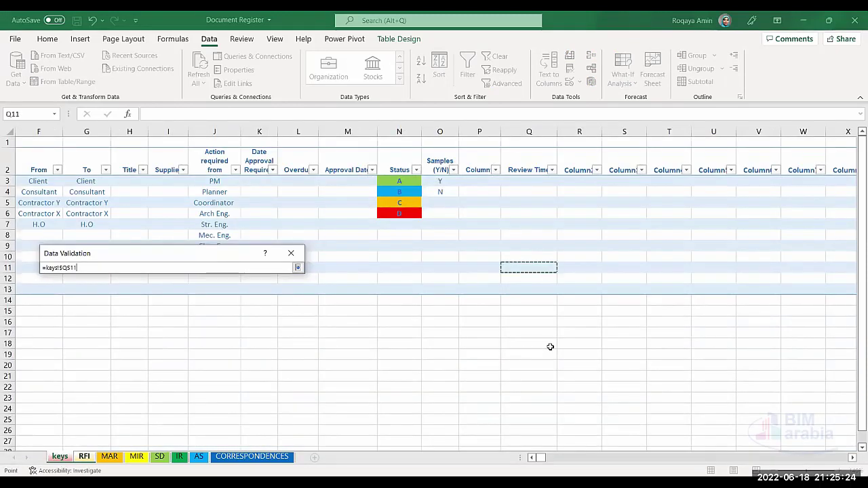
left_click_drag(550, 347, 550, 336)
left_click(298, 268)
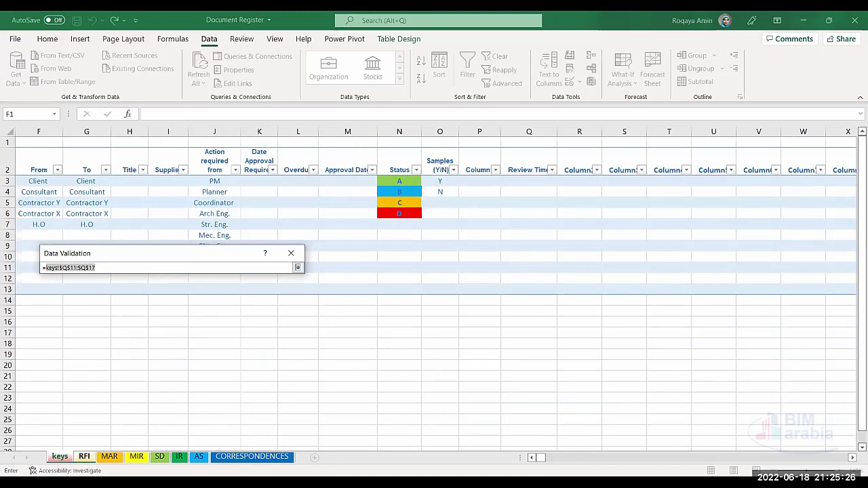
Set the validation list source to the Discipline entries =keys!$D$3:$D$10 and apply the rule to D4.
left_click_drag(536, 460, 532, 460)
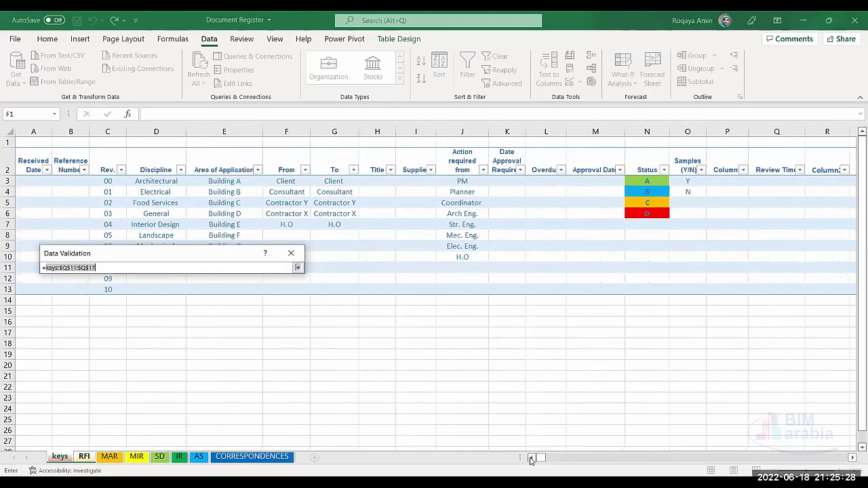
left_click(151, 181)
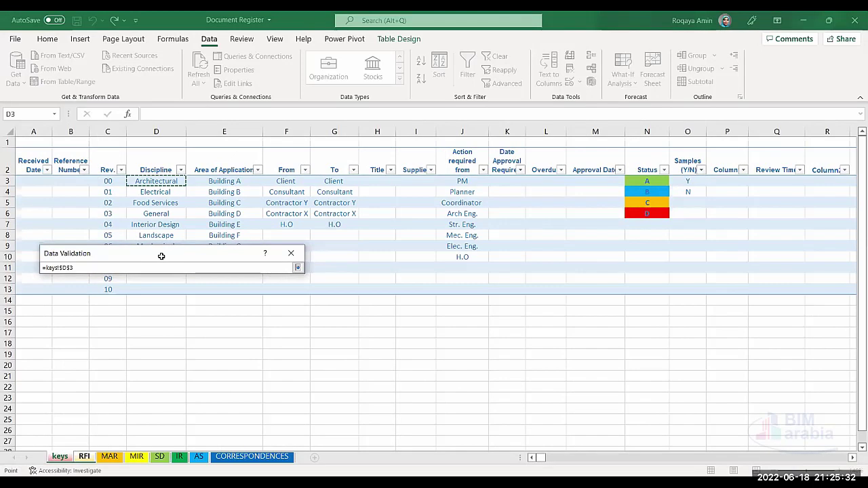
left_click_drag(161, 256, 166, 325)
key("ctrl+shift+Down")
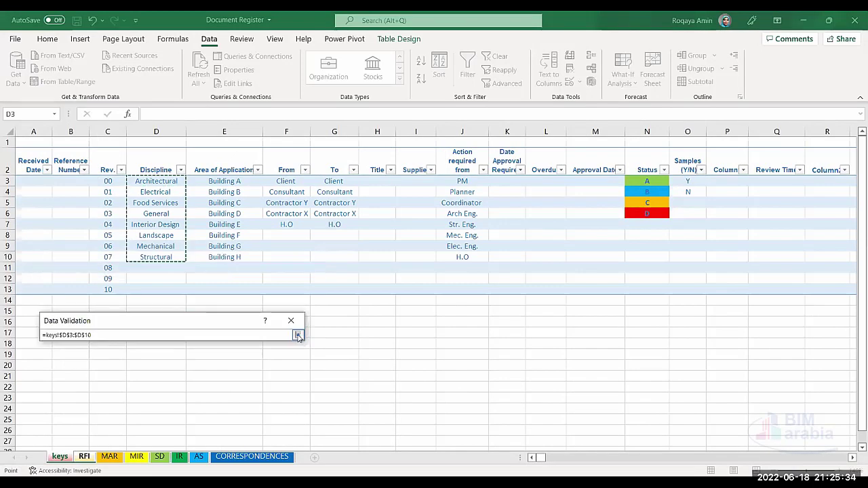
left_click(298, 335)
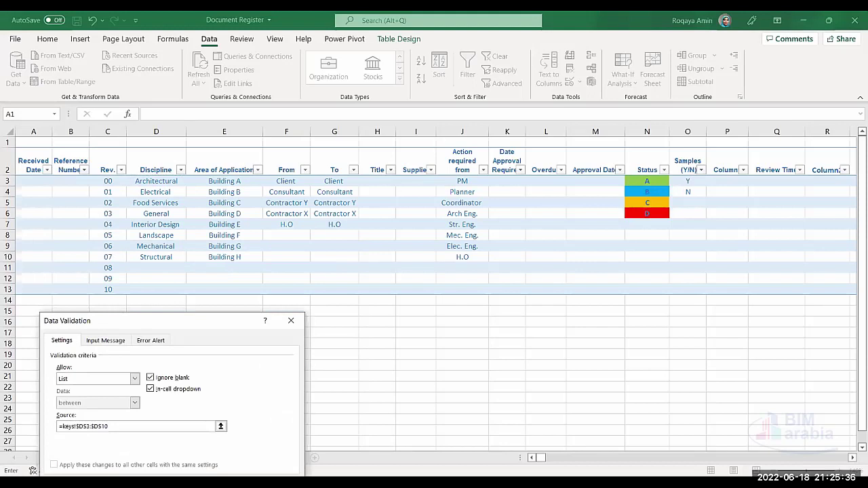
key("Return")
Check the Discipline dropdown choices in D4 and compare them with the list in D3.
left_click(271, 379)
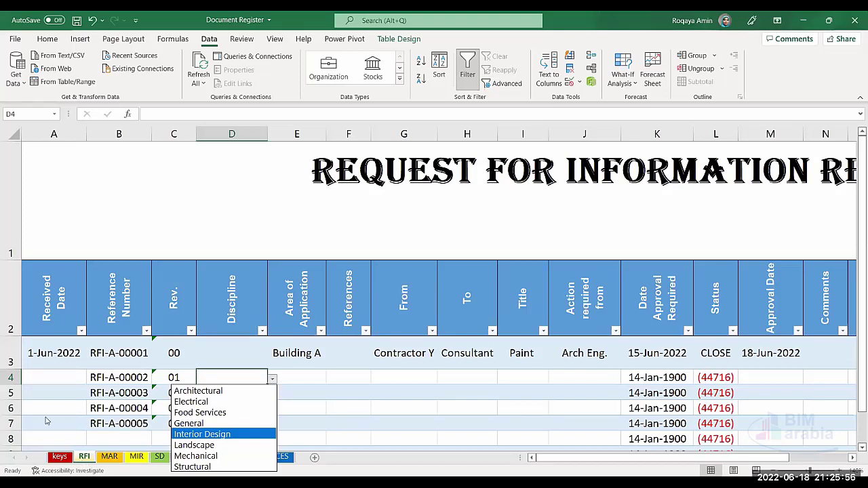
left_click(251, 354)
left_click(262, 354)
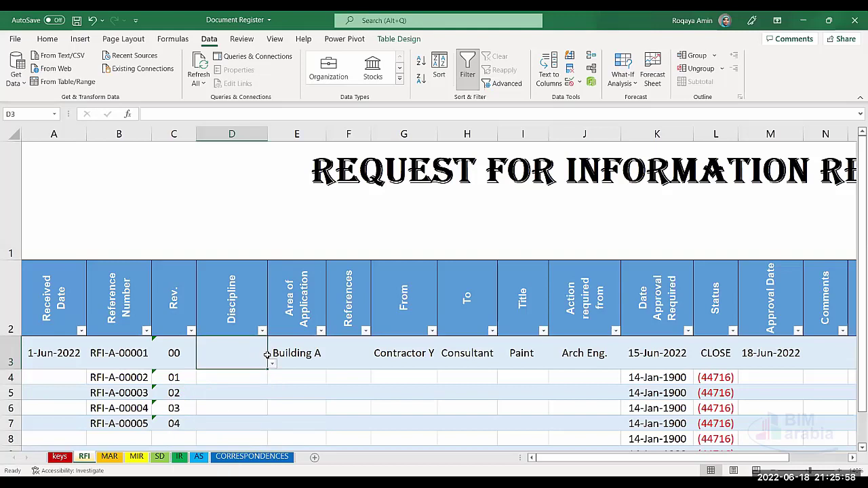
left_click(272, 365)
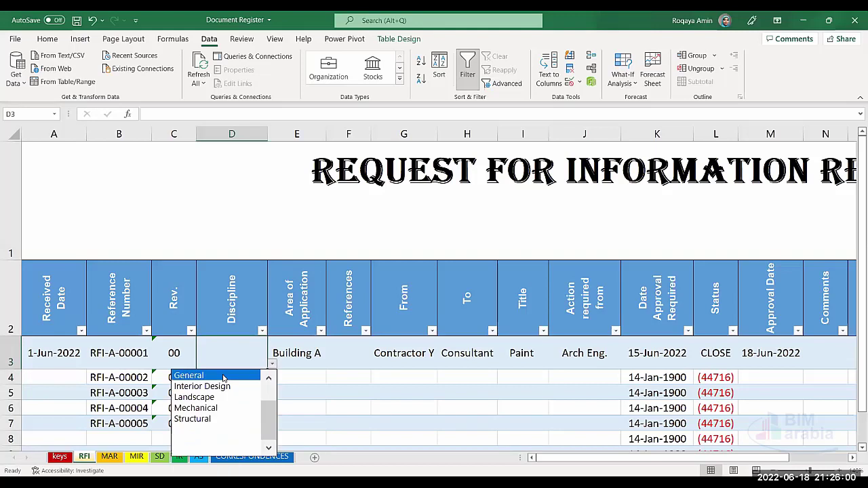
scroll(266, 421, "up", 3)
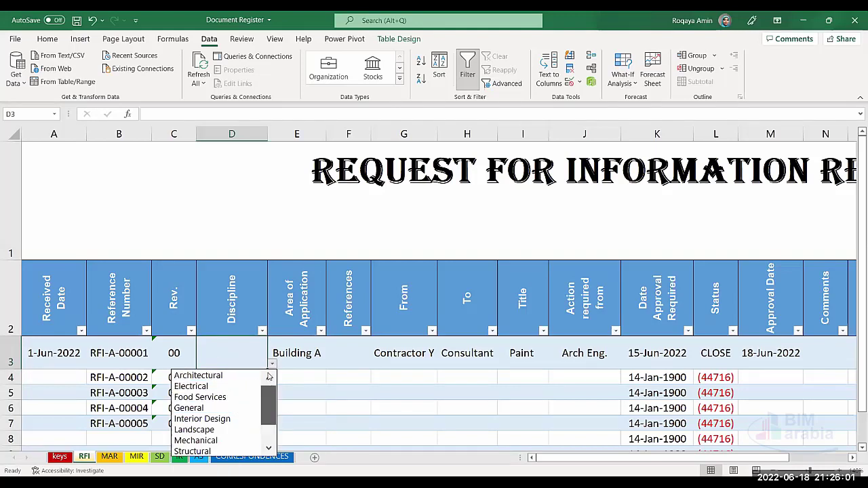
left_click(243, 352)
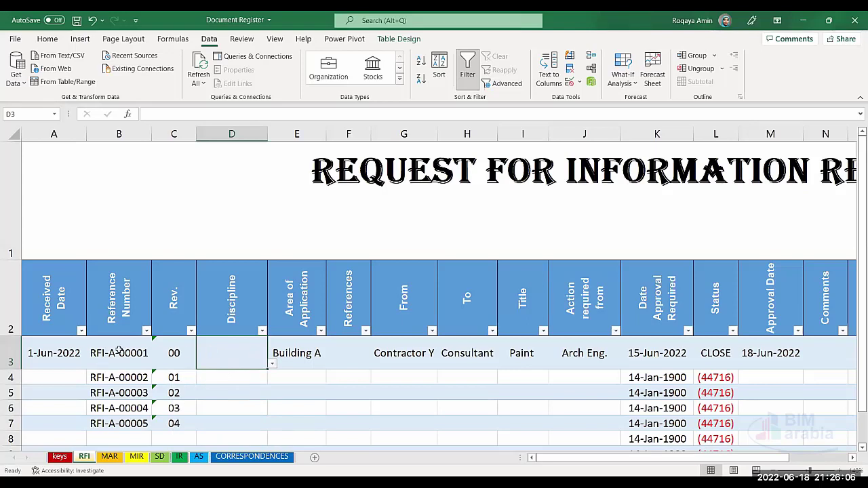
Check the first record's Rev. dropdown in C3 and return to its Discipline cell.
left_click(170, 353)
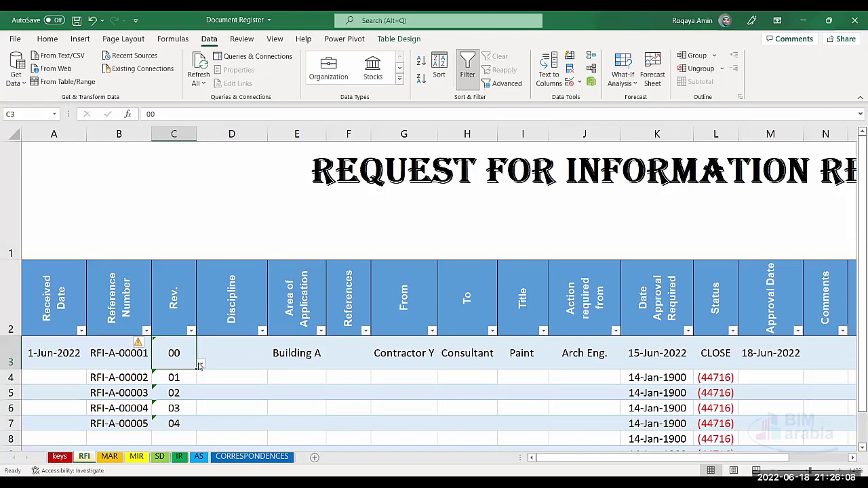
left_click(201, 365)
left_click(180, 352)
left_click(238, 355)
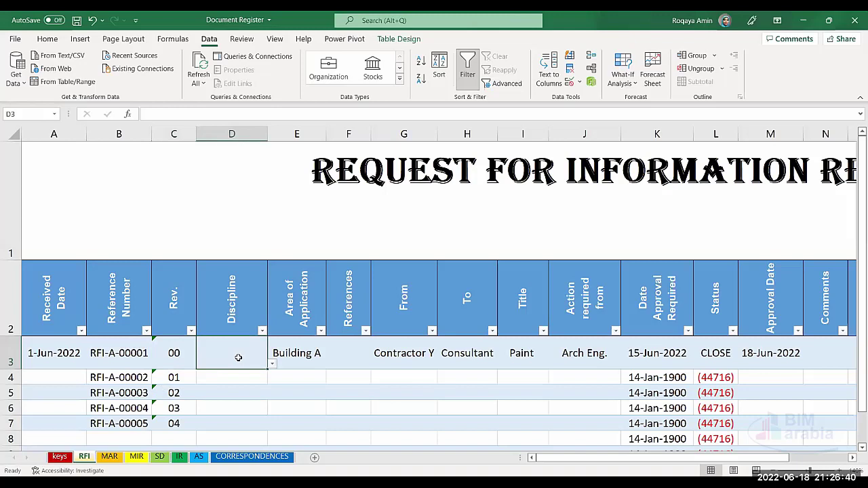
Review the Discipline choices offered for the first RFI record in D3.
left_click(272, 364)
scroll(267, 398, "up", 1)
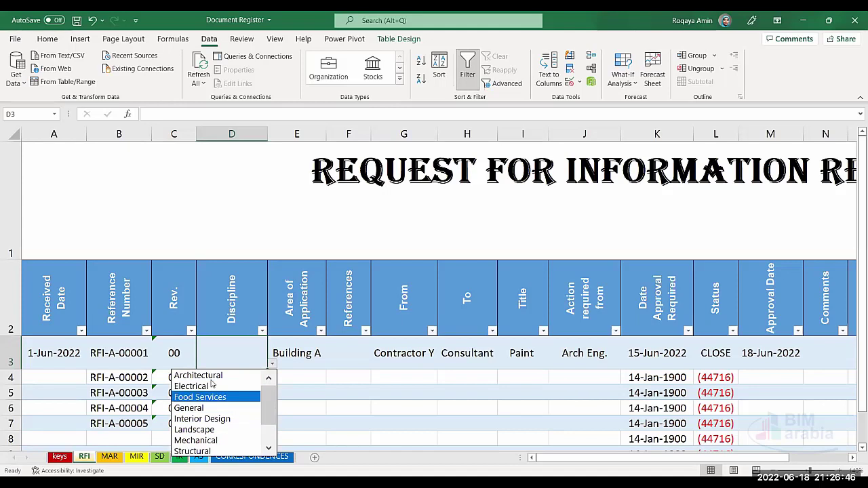
key("Escape")
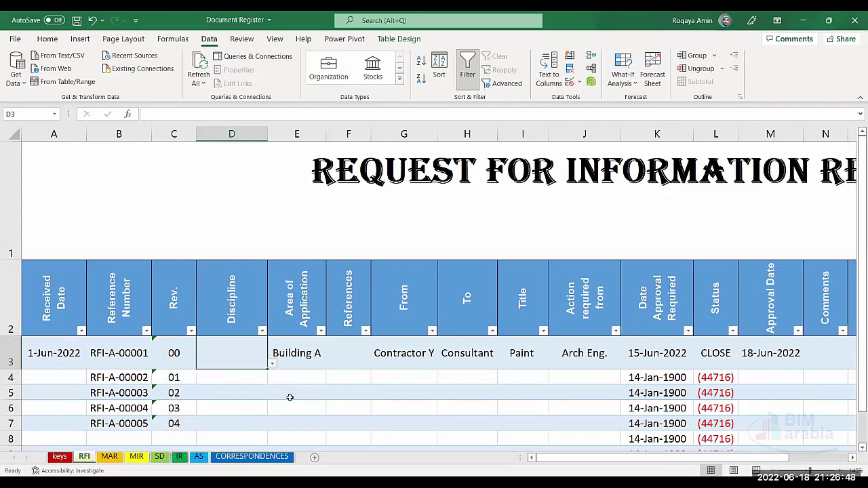
Compare the first record's Area of Application cell E3 with the building list on the keys sheet, returning to the RFI register.
left_click(300, 355)
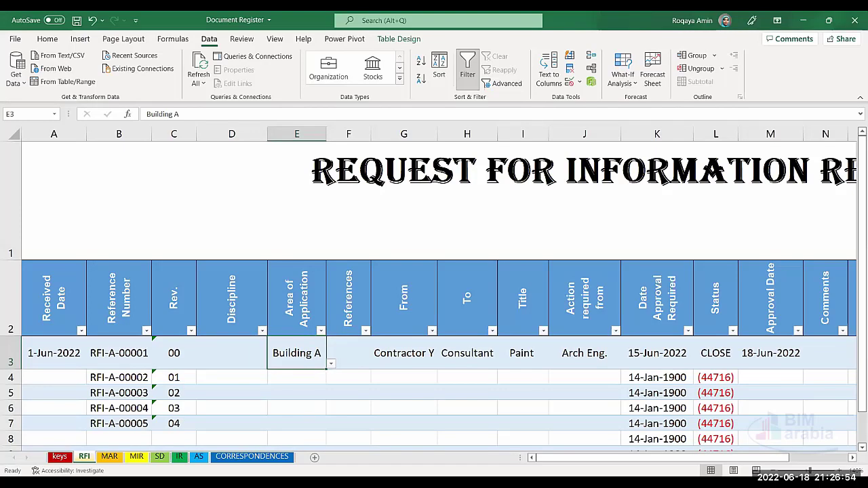
left_click(60, 458)
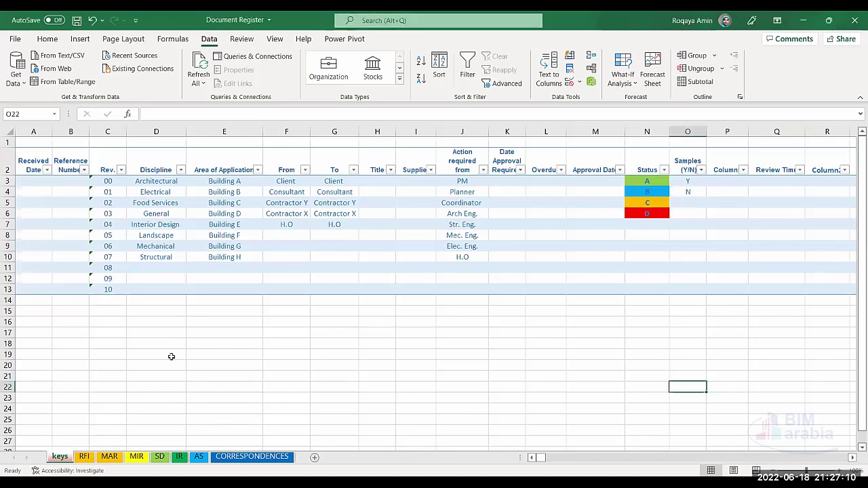
left_click(87, 458)
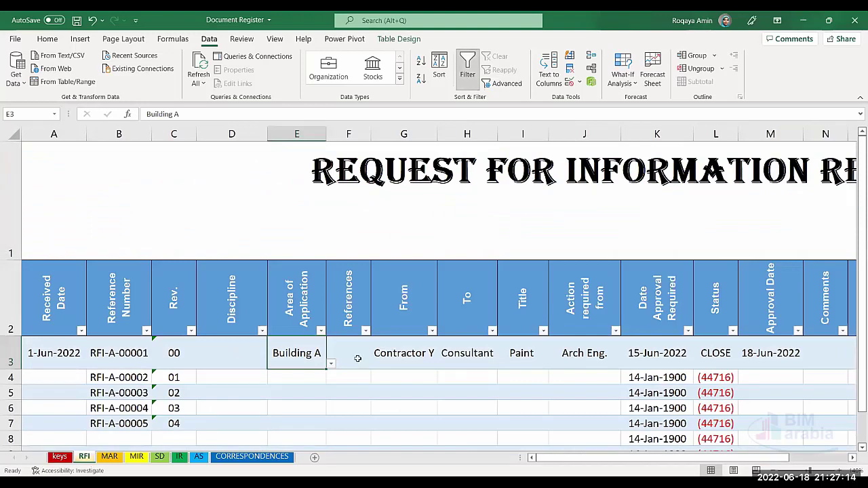
scroll(355, 354, "down", 1)
scroll(318, 289, "up", 1)
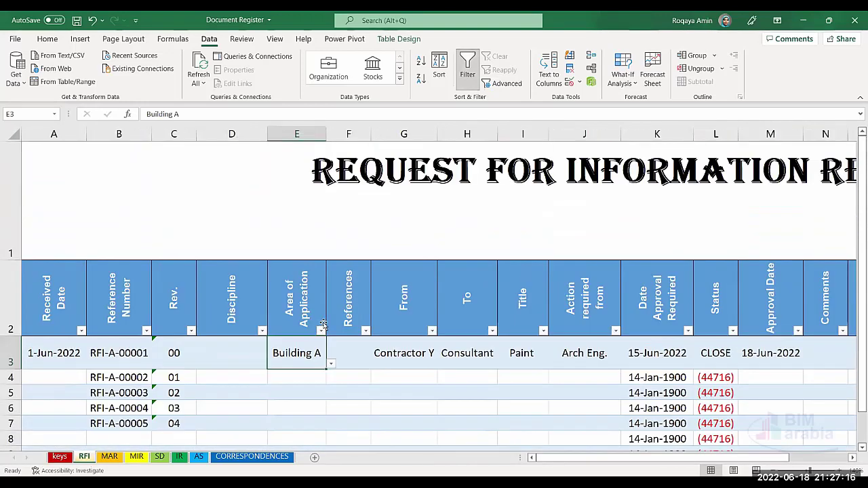
Examine the Area of Application filter options and the building choices in E3, ending on the References cell F3.
left_click(322, 328)
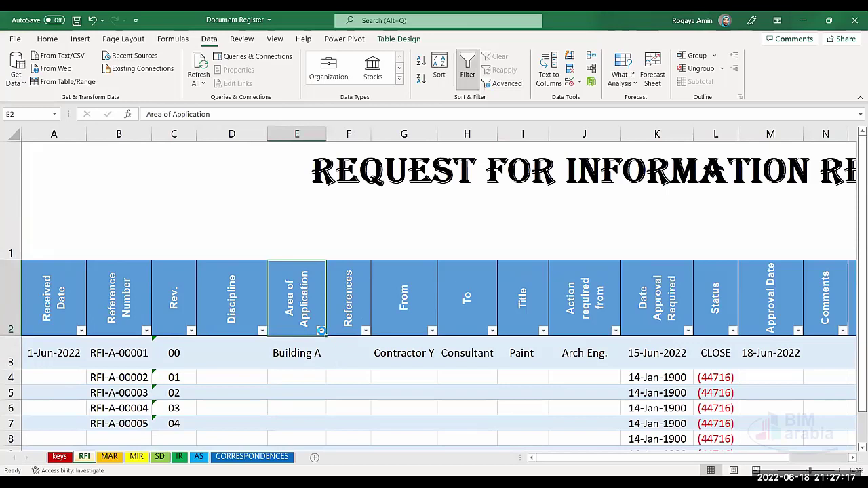
left_click(322, 331)
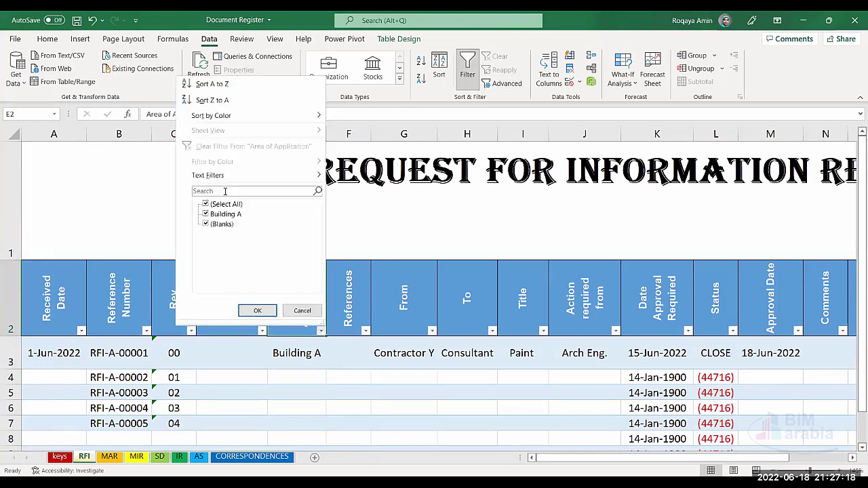
left_click(302, 310)
left_click(318, 358)
left_click(331, 364)
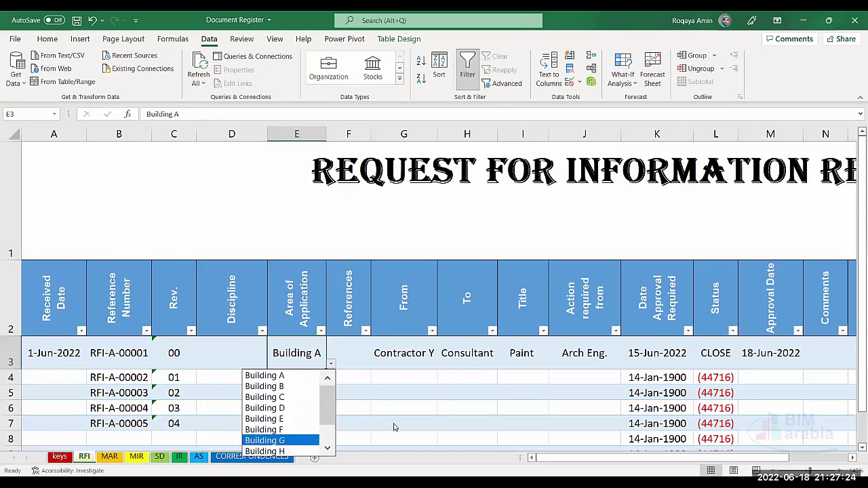
left_click(355, 349)
left_click(348, 358)
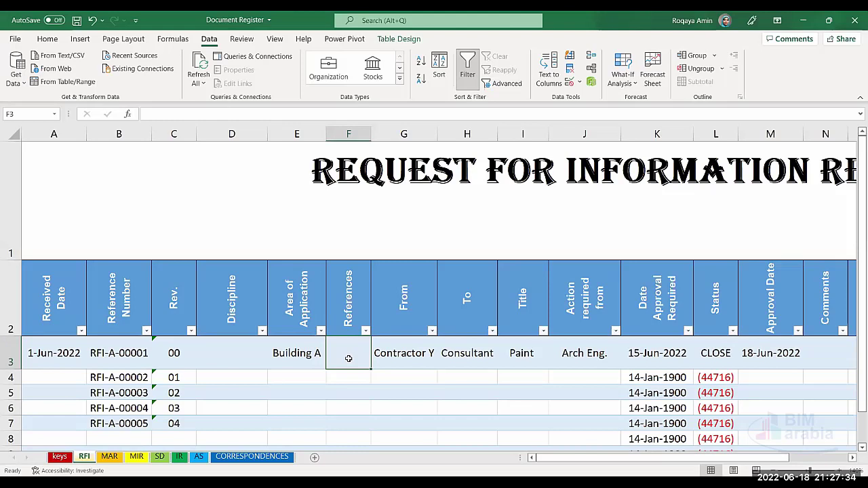
Check the From dropdown choices in G3 against the From entries on the keys sheet, returning to the RFI register.
left_click(419, 355)
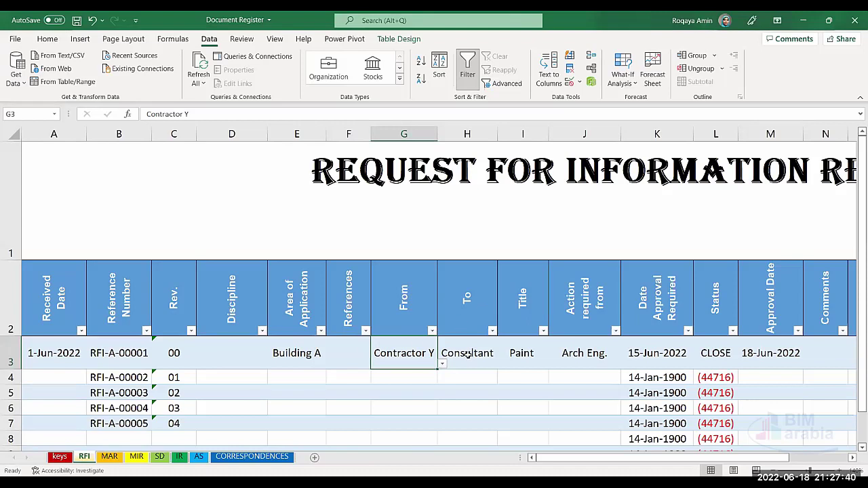
left_click(441, 365)
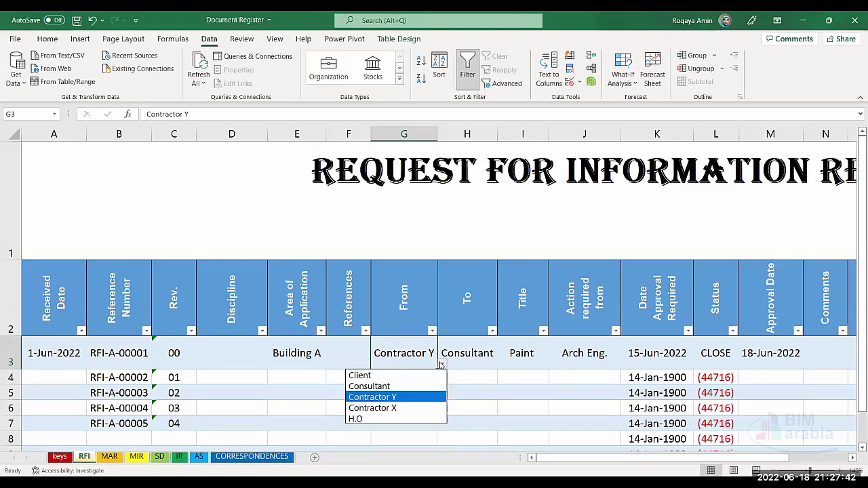
key("Down")
key("Down")
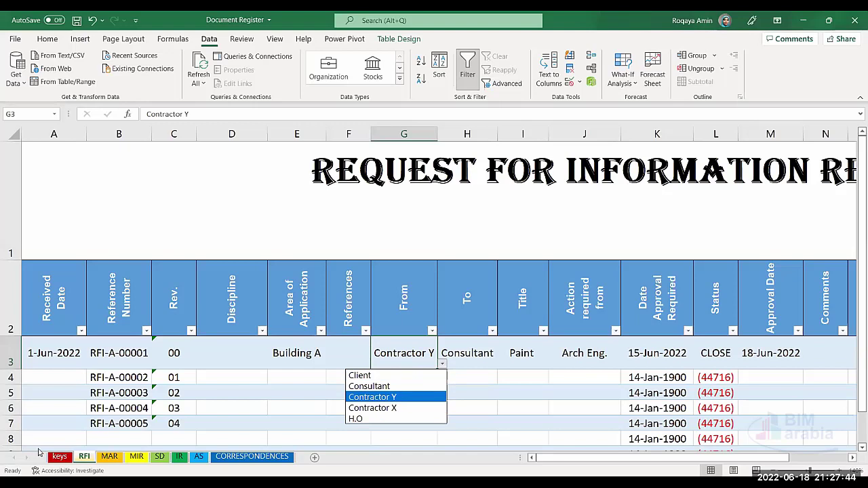
key("Return")
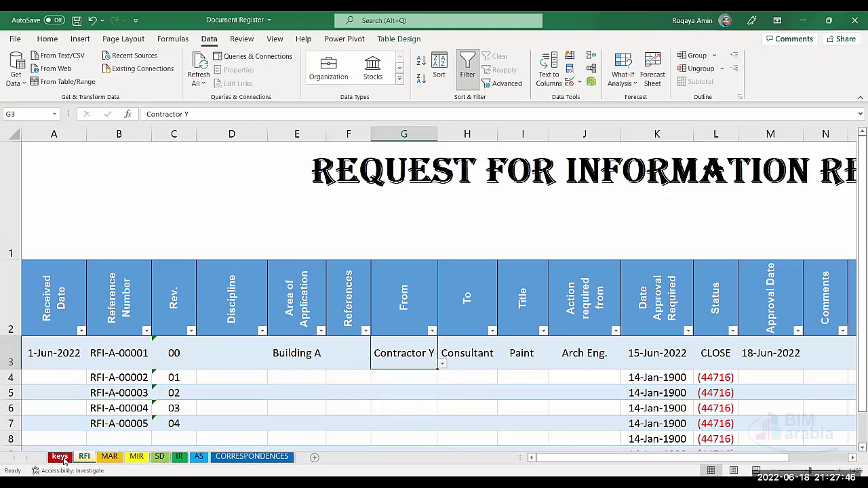
left_click(66, 459)
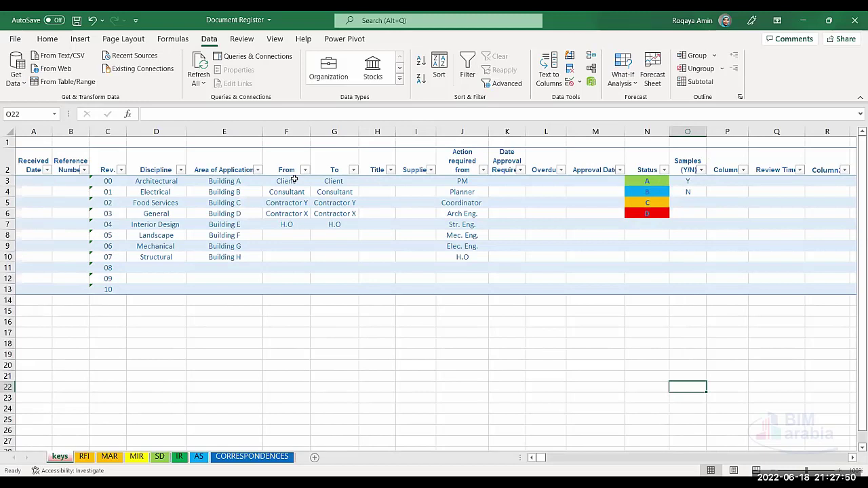
left_click_drag(294, 181, 298, 215)
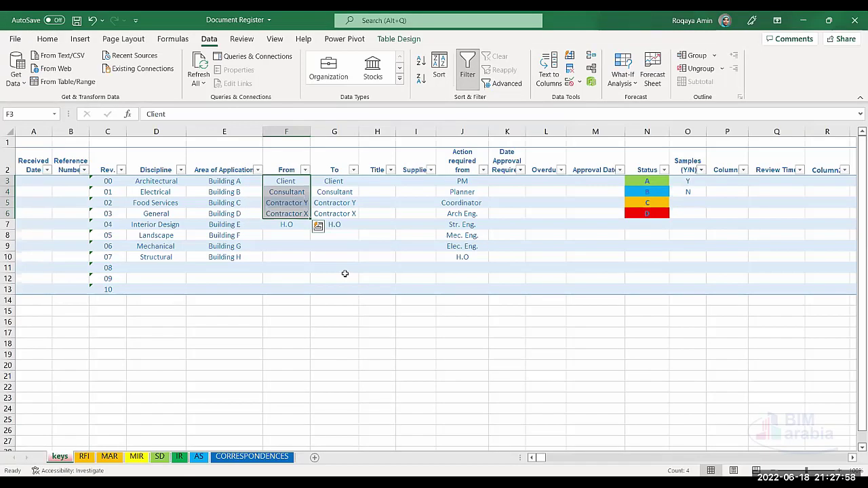
left_click(86, 459)
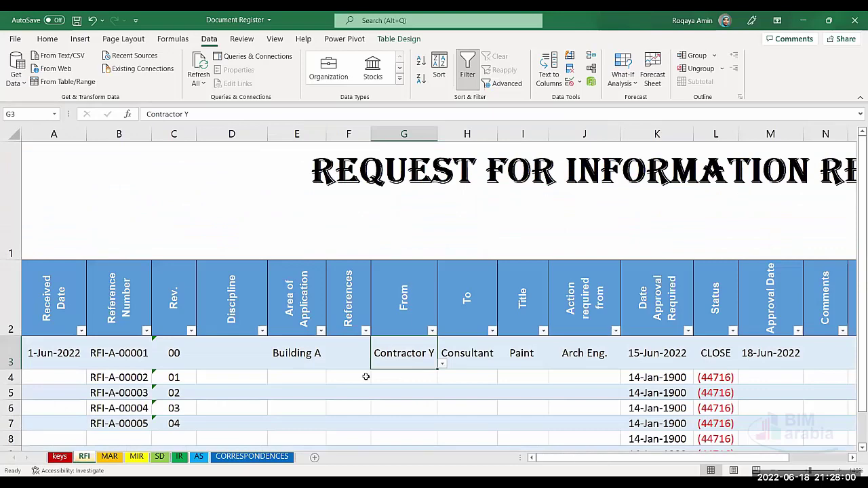
Inspect the record's Title and Action required from cells and check the matching roles list on the keys sheet.
left_click(538, 352)
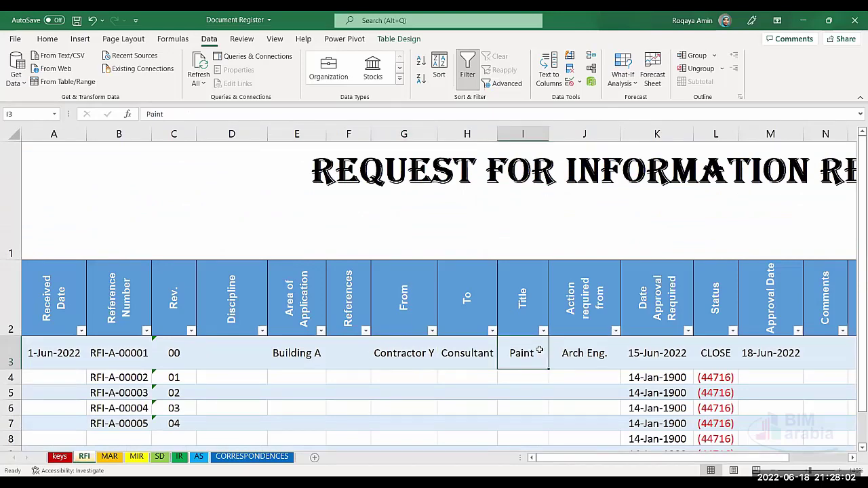
left_click(603, 354)
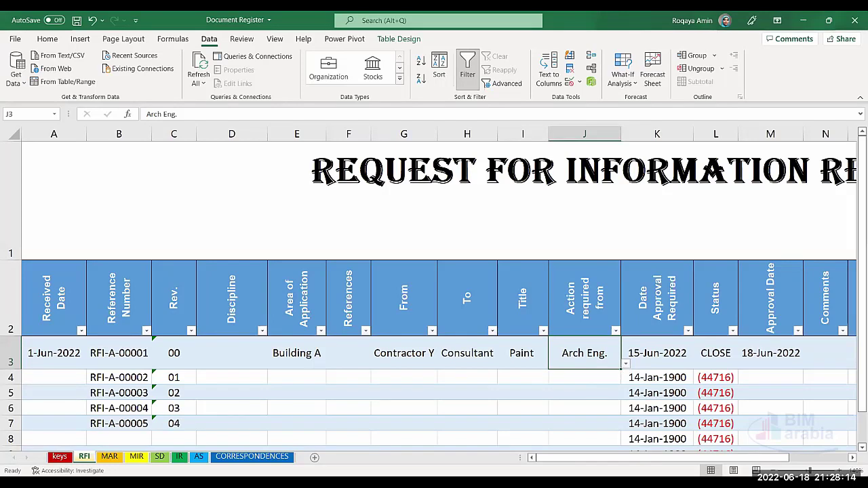
left_click(60, 457)
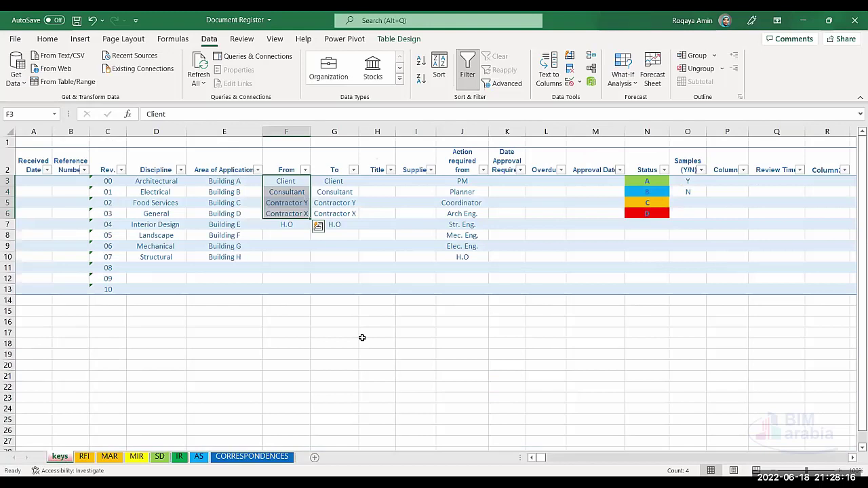
left_click(468, 179)
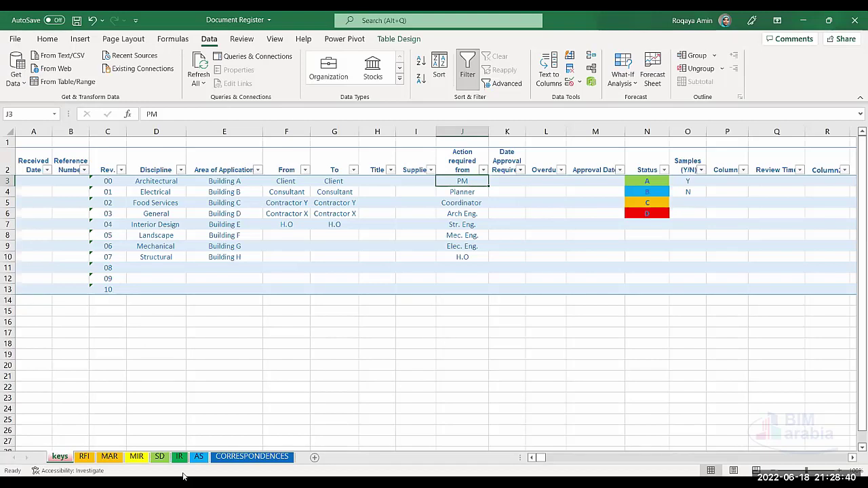
left_click(84, 457)
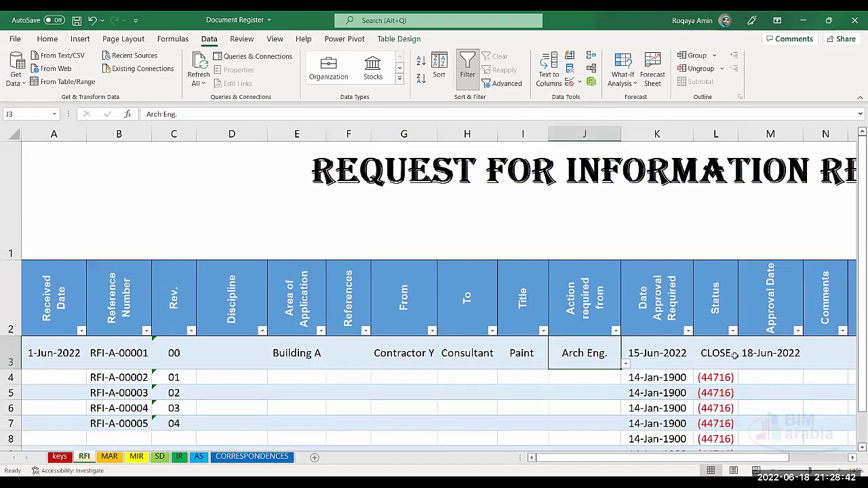
Inspect the first record's Date Approval Required, Status and Approval Date cells, then its Document Type and Location cells.
left_click(650, 357)
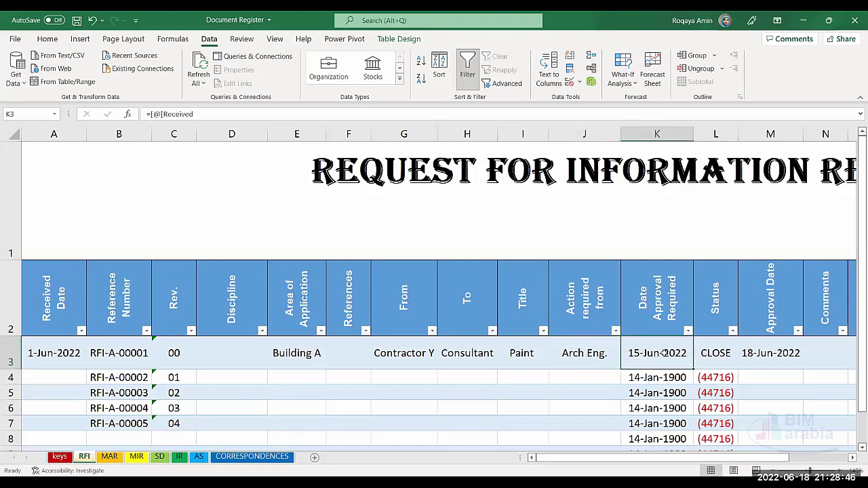
left_click(721, 357)
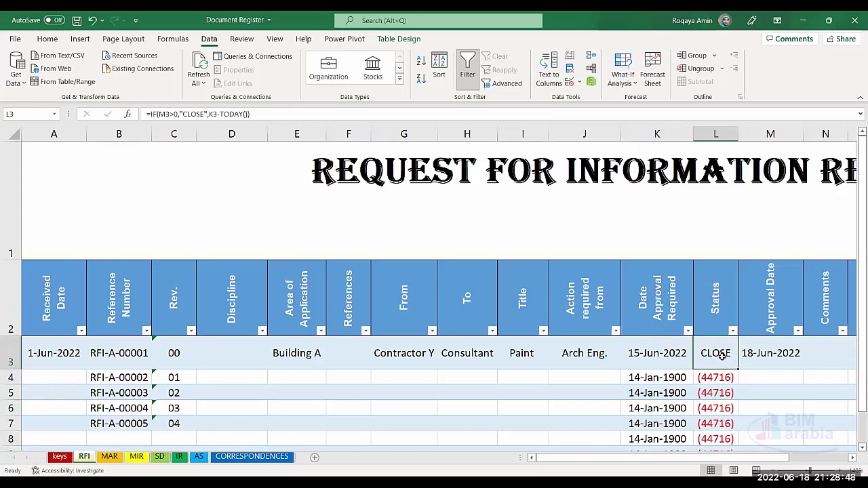
left_click(774, 358)
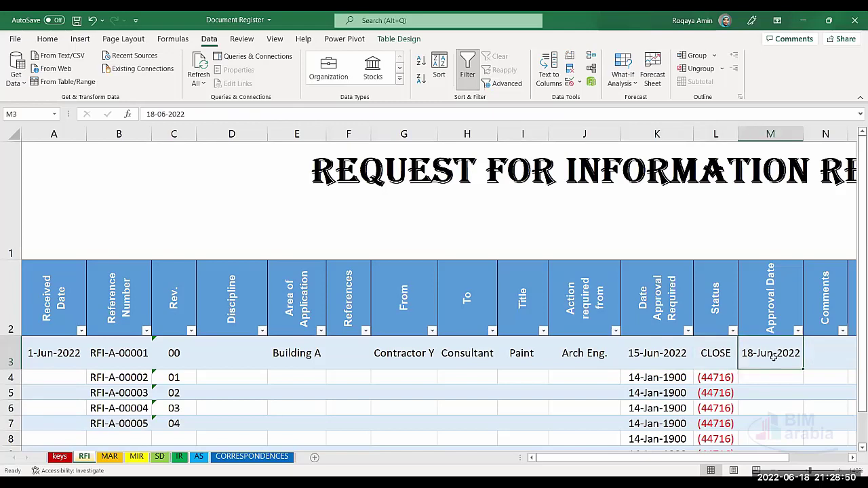
scroll(781, 390, "right", 5)
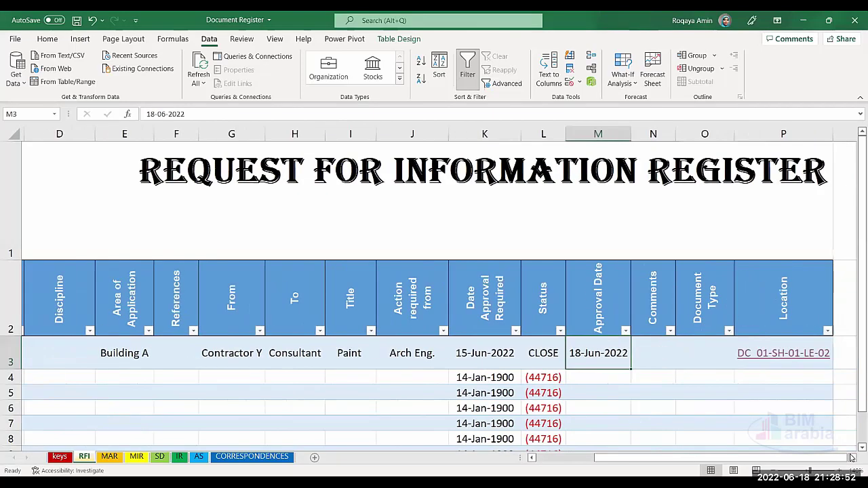
left_click(627, 350)
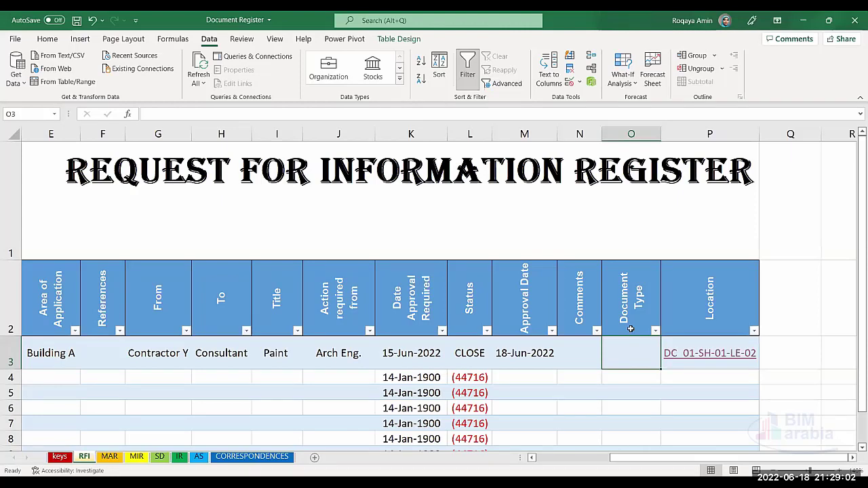
left_click(720, 353)
Open the MAR materials register enlarged and review its headings from Received Date to Area of Application.
left_click(112, 458)
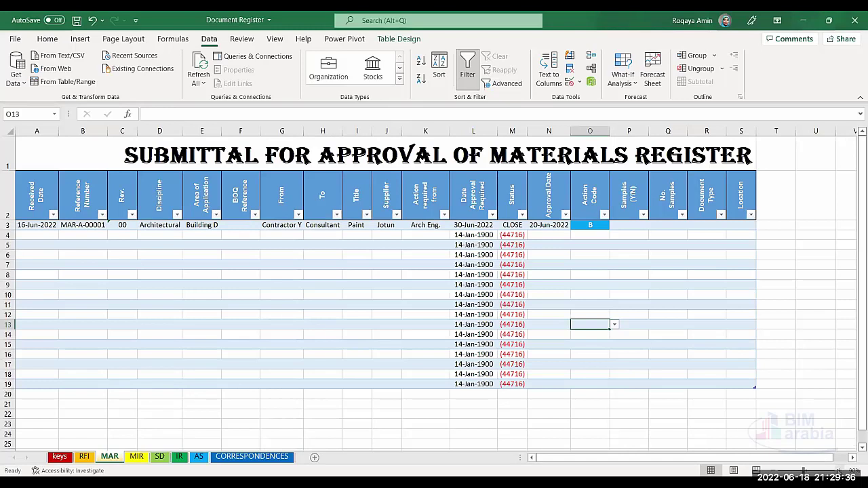
left_click(840, 471)
left_click(840, 471)
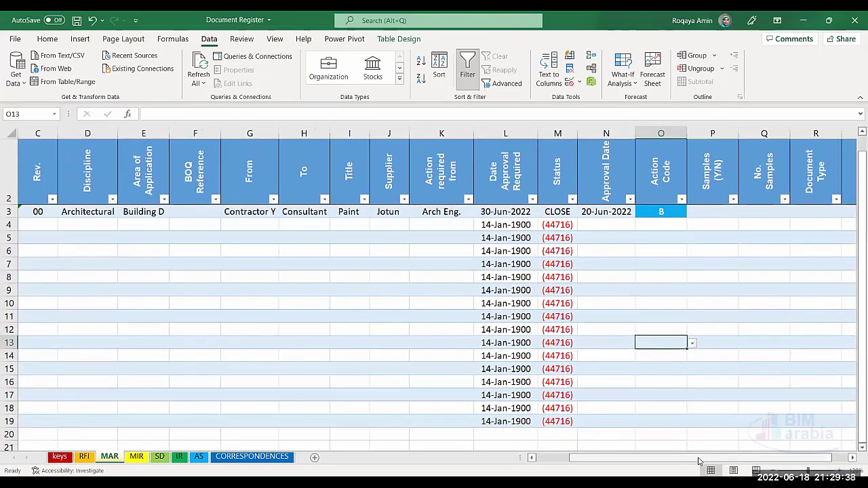
left_click(553, 460)
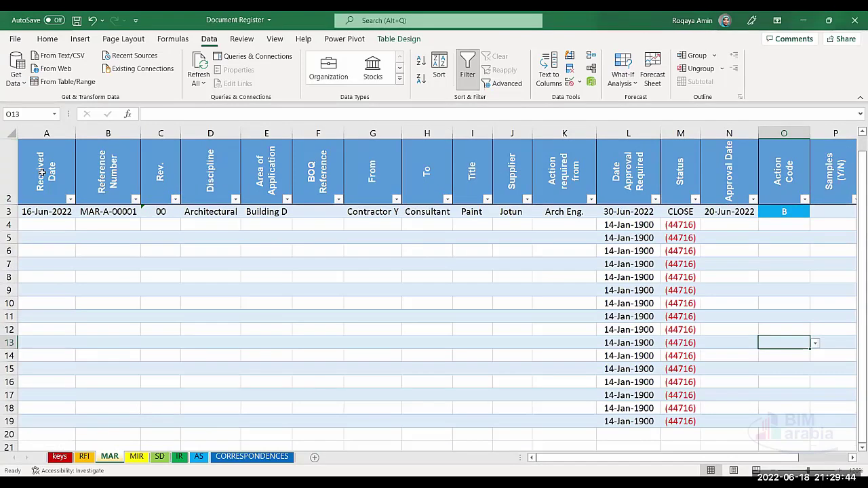
left_click_drag(42, 173, 258, 194)
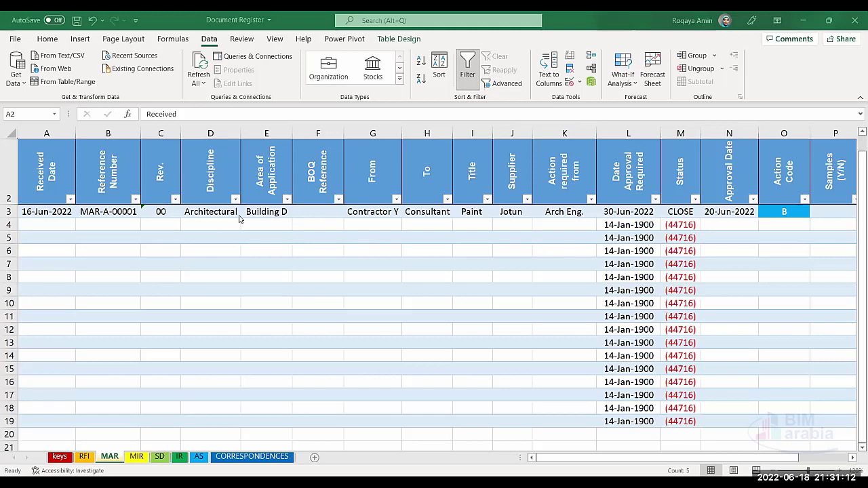
Examine the dropdown choices in the first material record's BOQ Reference cell F3.
left_click(318, 211)
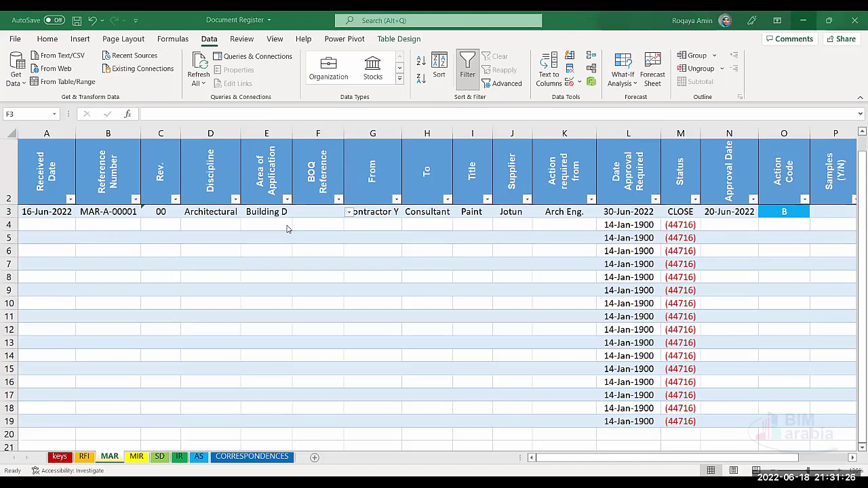
left_click(318, 211)
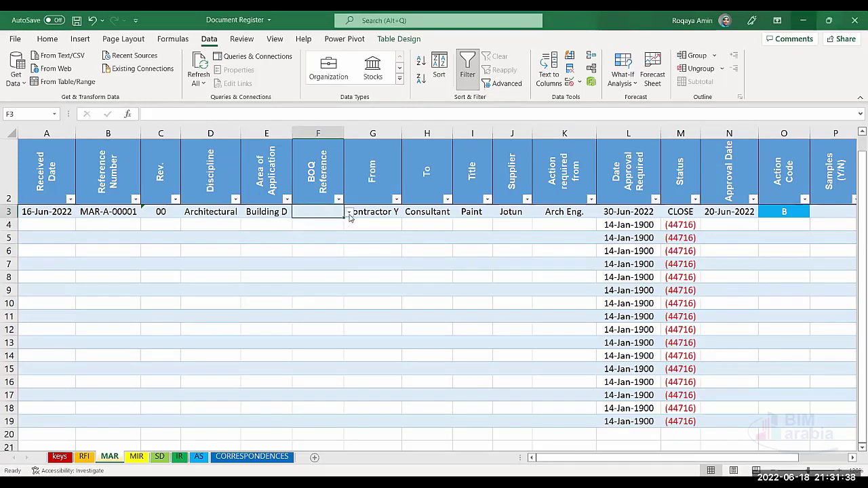
left_click(349, 214)
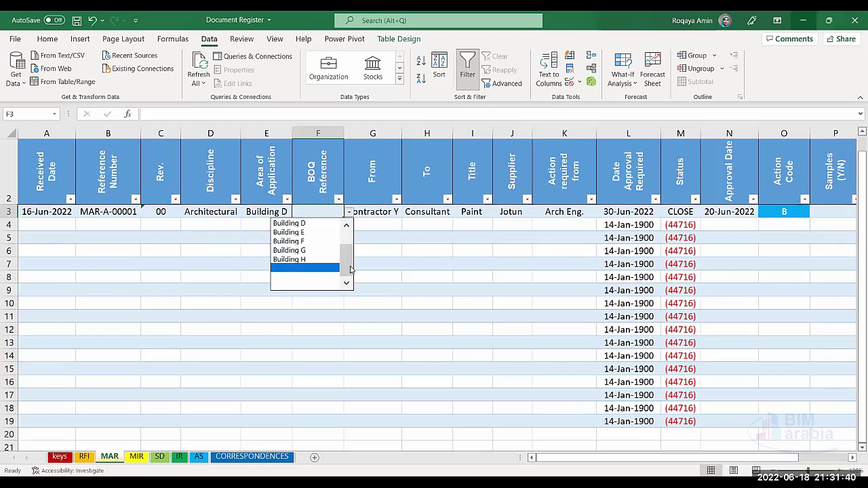
left_click_drag(348, 269, 350, 249)
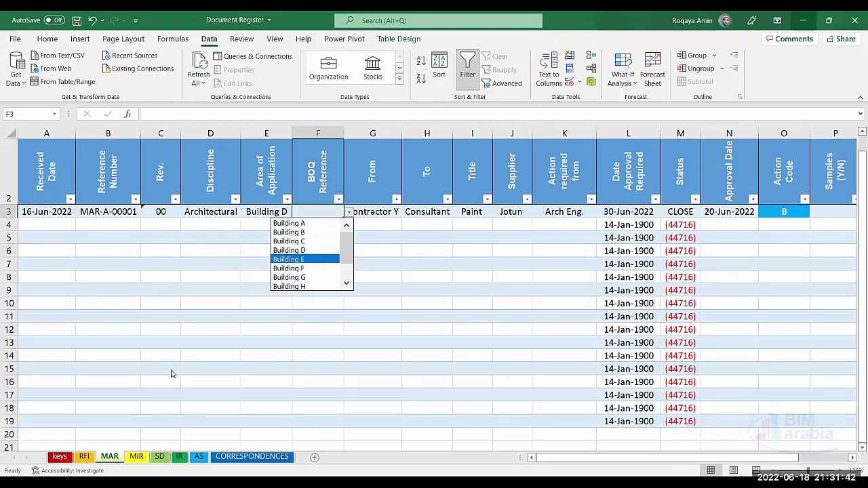
Check the dropdown source lists on the keys sheet, then review the From and To headings on the MAR sheet.
left_click(60, 460)
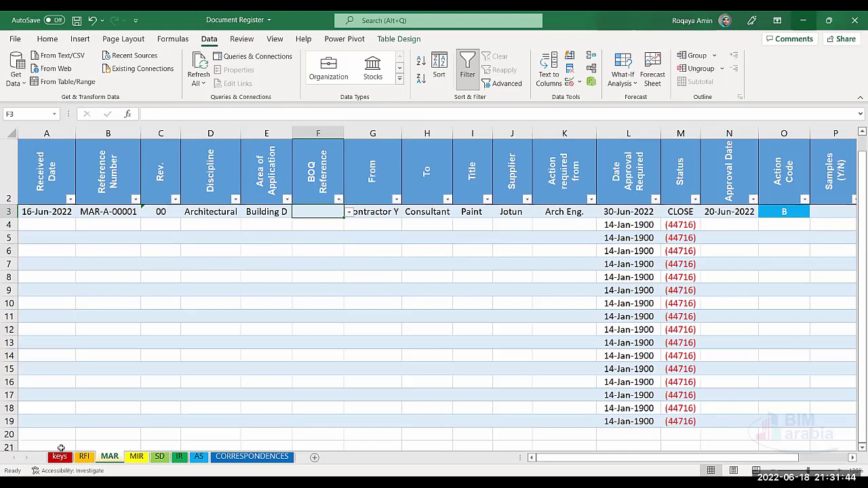
left_click(63, 458)
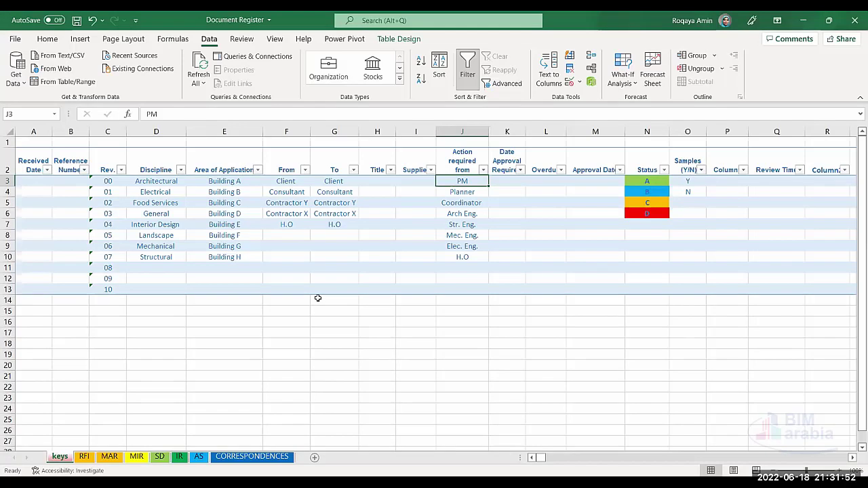
left_click(111, 458)
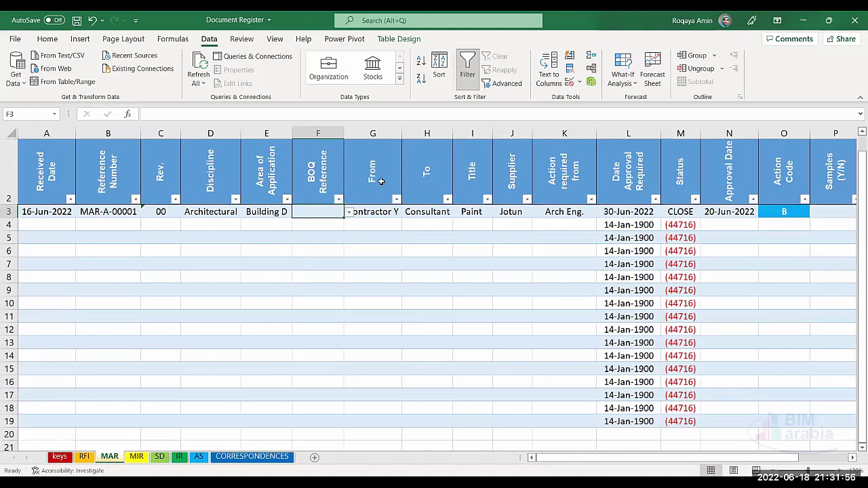
left_click_drag(379, 183, 434, 191)
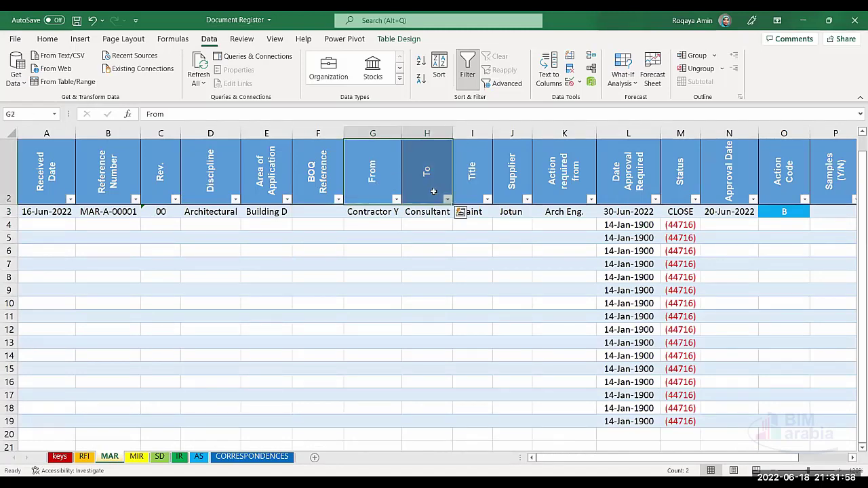
Fill the BOQ Reference heading cell of the MAR register with the standard red colour.
left_click(320, 172)
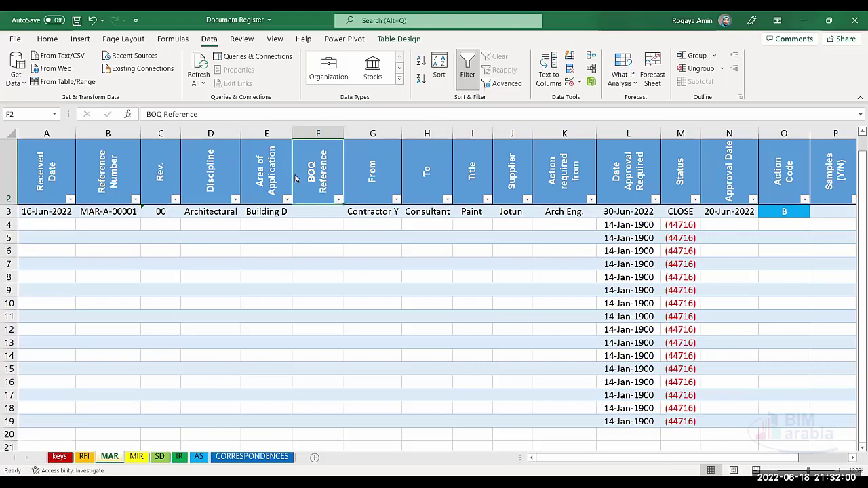
left_click(46, 41)
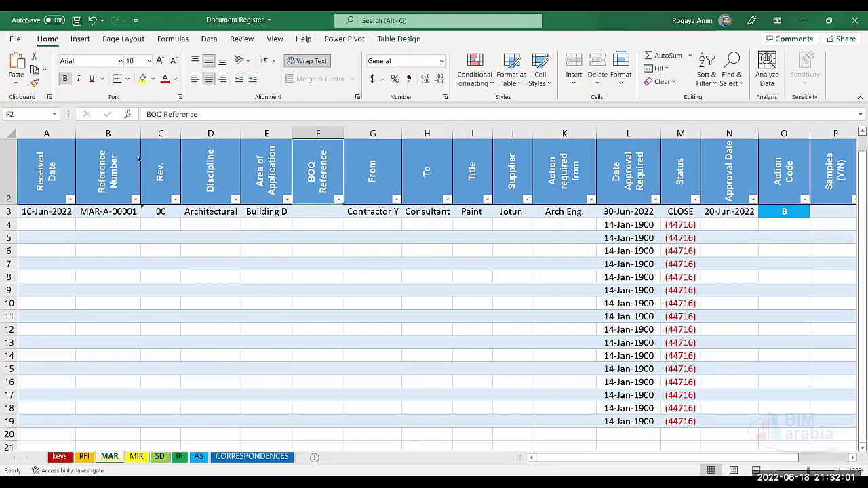
left_click(153, 80)
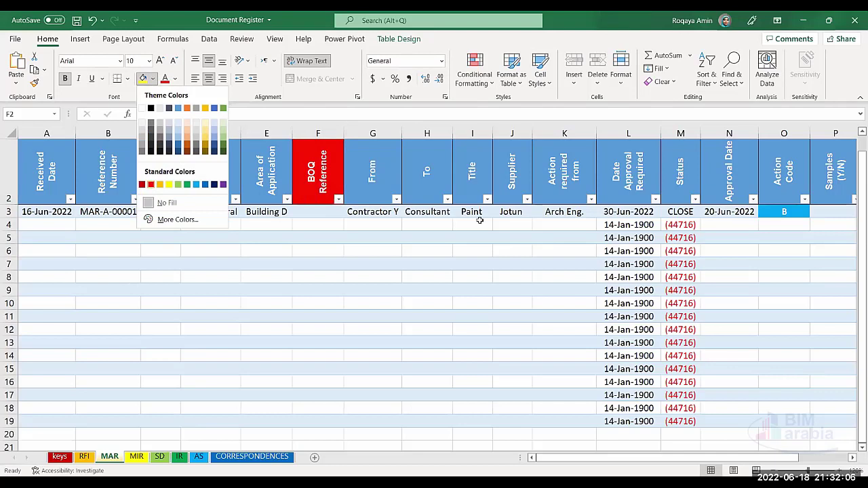
left_click(151, 184)
Fill the Supplier heading cell with the same red colour.
left_click(475, 193)
left_click(513, 182)
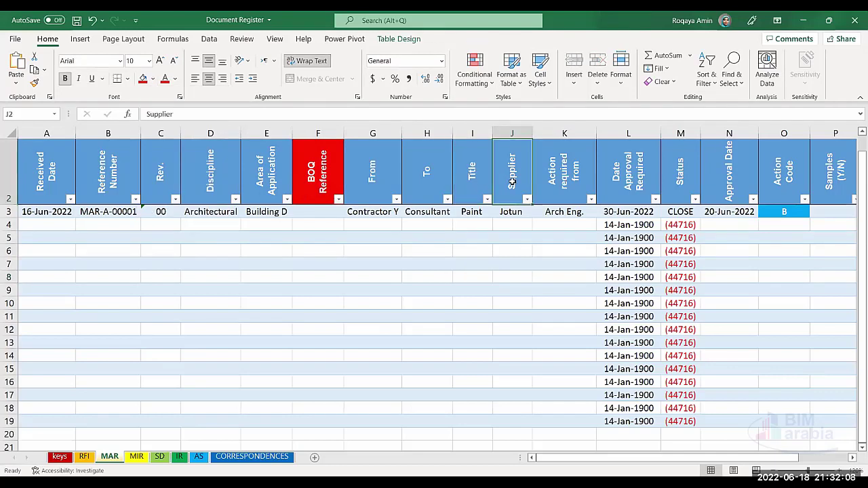
left_click(149, 82)
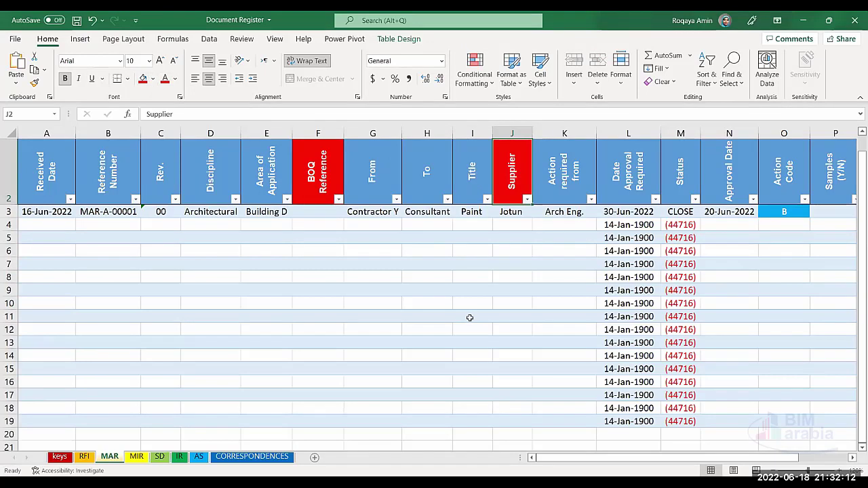
left_click(547, 278)
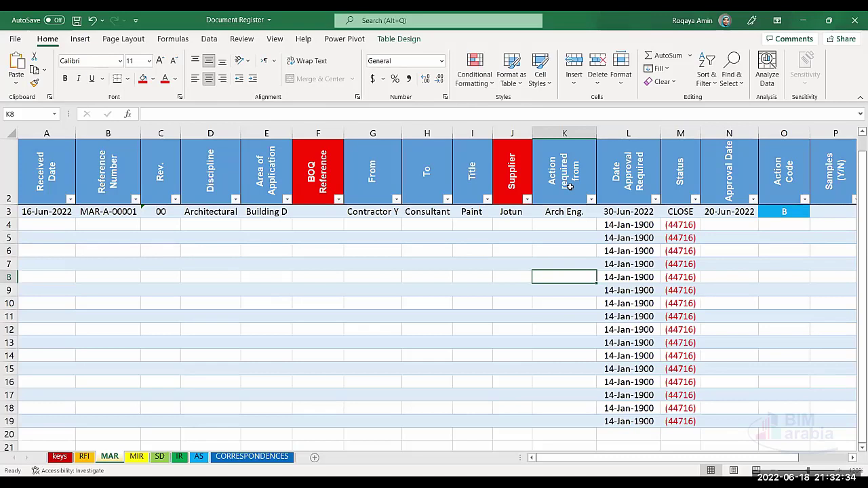
Review the Action required from, Date Approval Required and Approval Date headings, including the first record's Action required from cell.
left_click(569, 158)
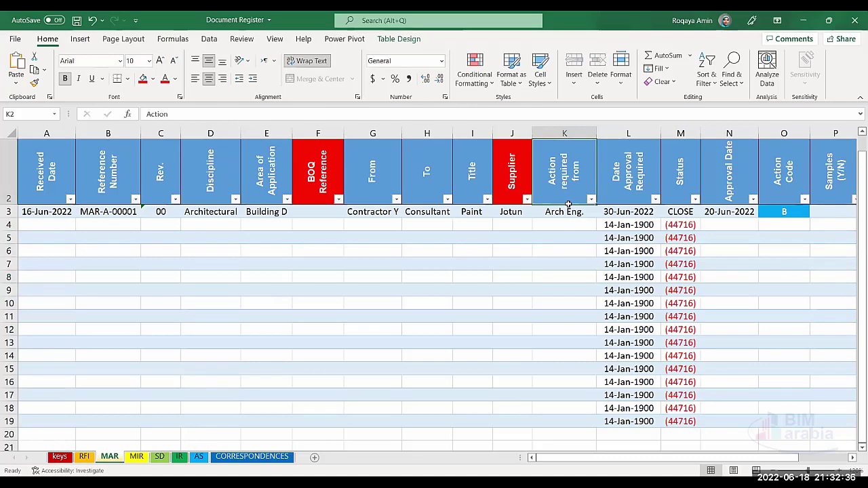
left_click(568, 210)
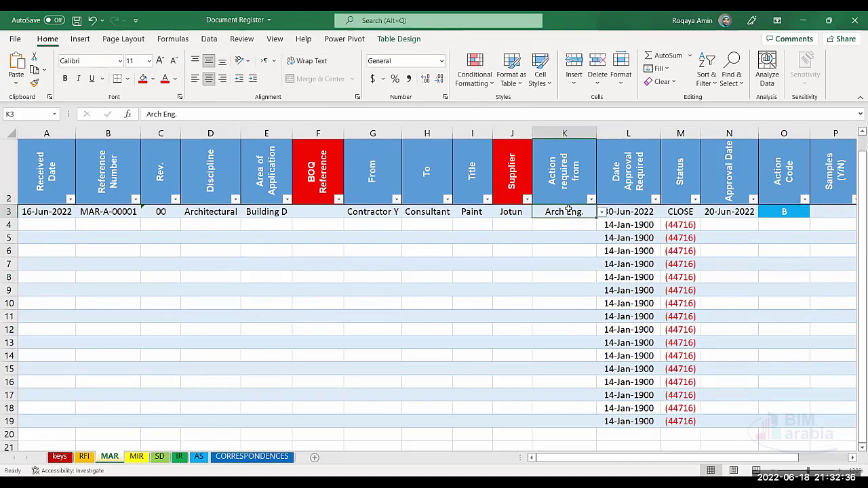
left_click(629, 179)
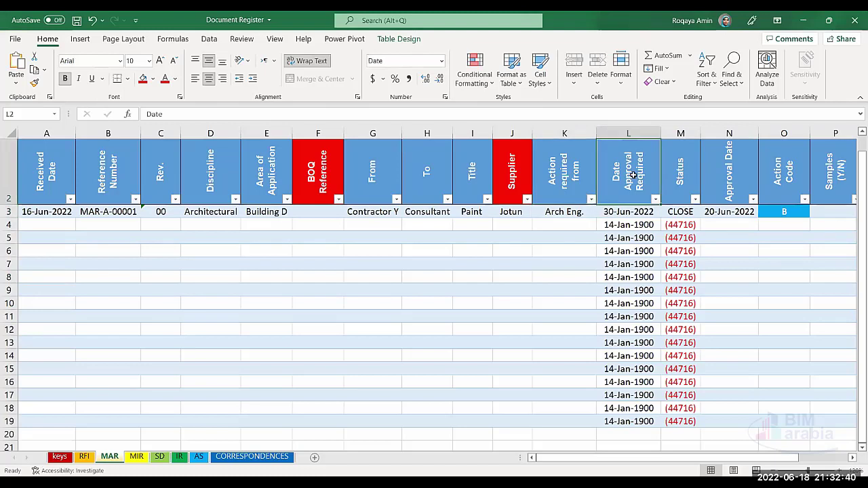
left_click(732, 172)
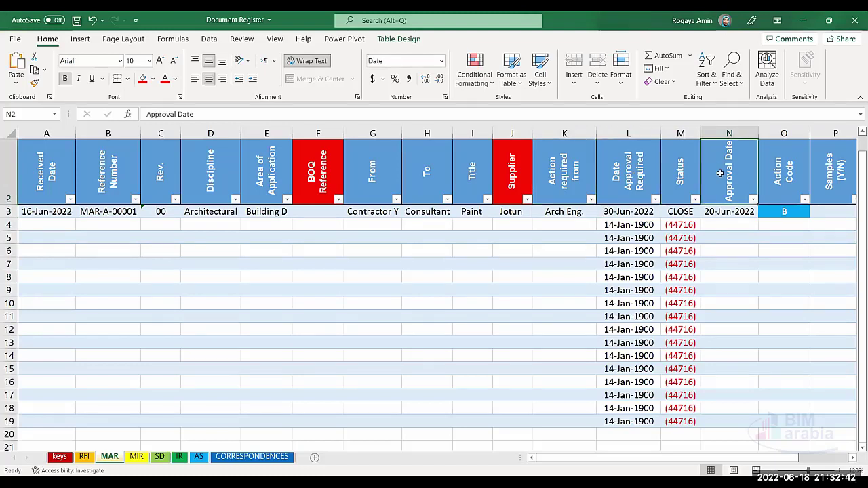
left_click_drag(721, 171, 629, 181)
Fill the Action Code heading cell with the same red colour.
left_click(786, 180)
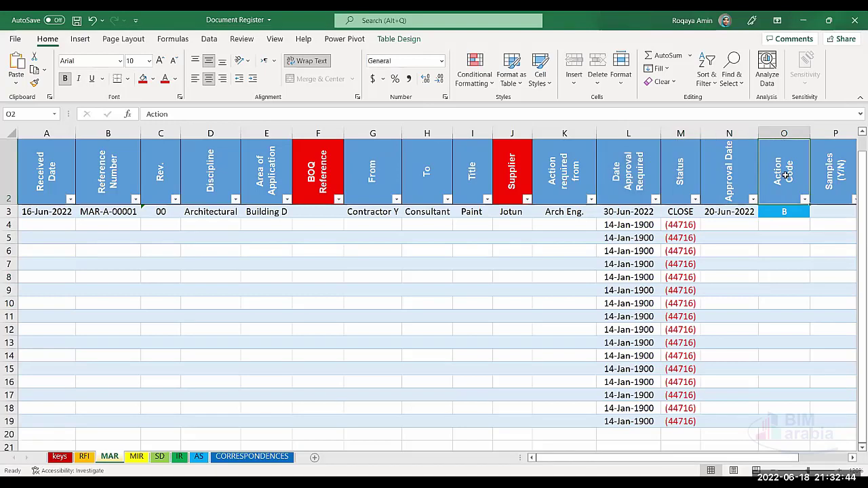
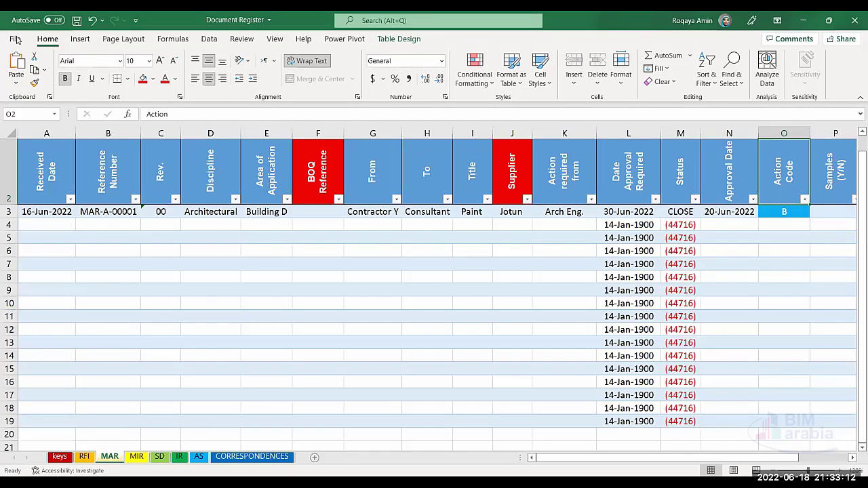
left_click(142, 79)
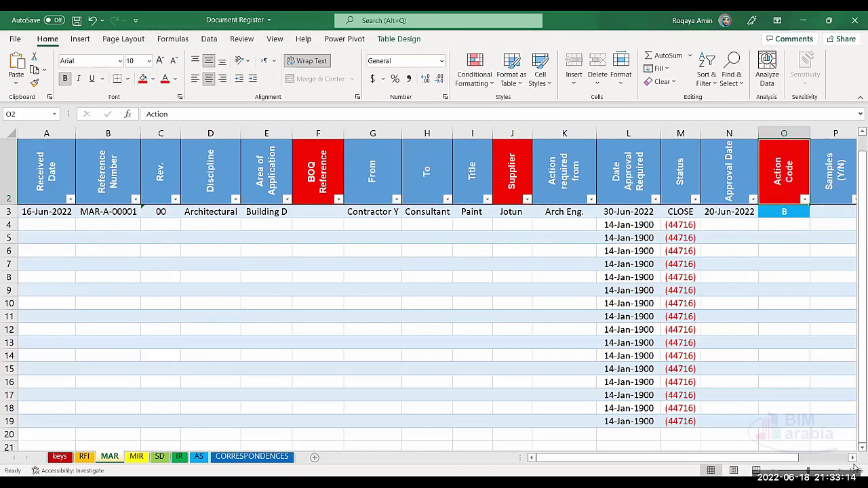
Inspect the Action Code column's cells and check the colour-coded Status list A to D on the keys sheet.
left_click(786, 212)
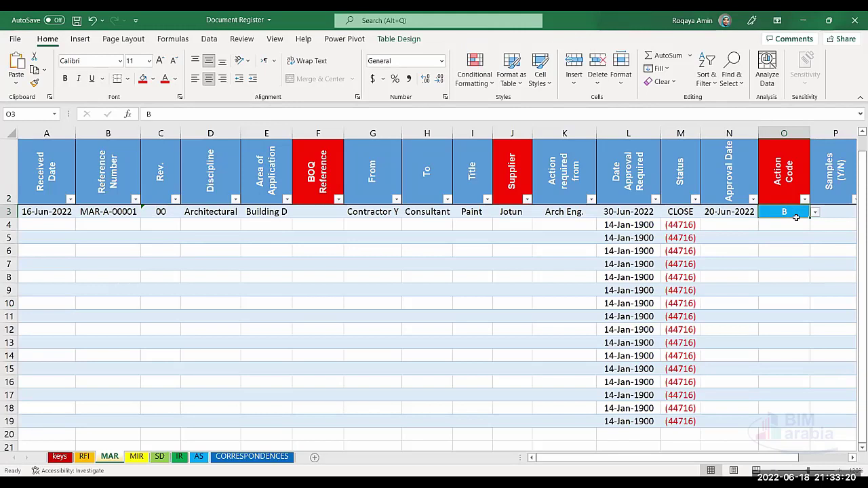
left_click(792, 132)
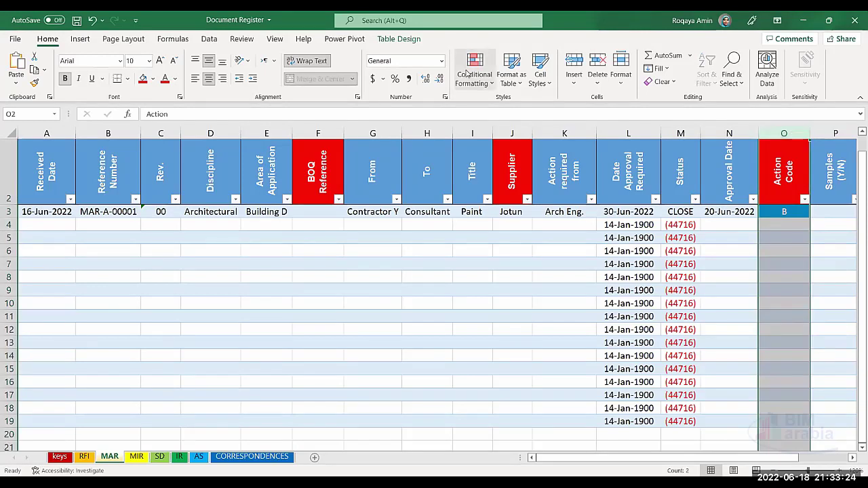
left_click(779, 230)
left_click(795, 244)
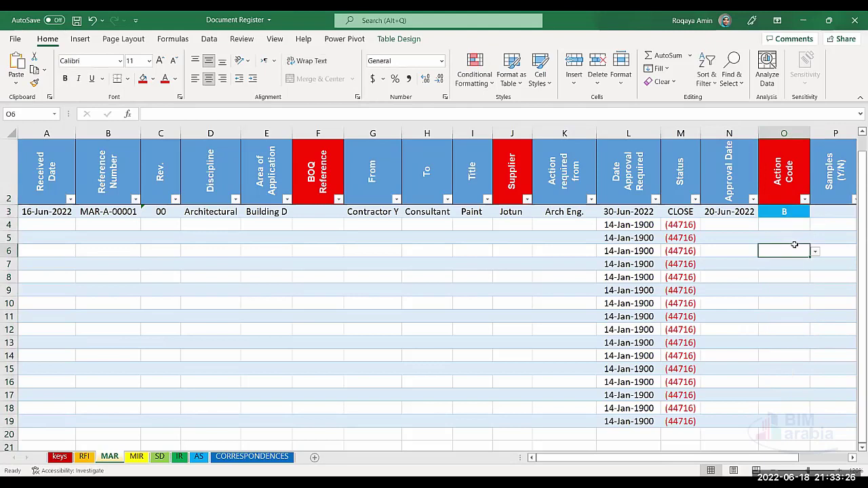
left_click(787, 223)
left_click(787, 212)
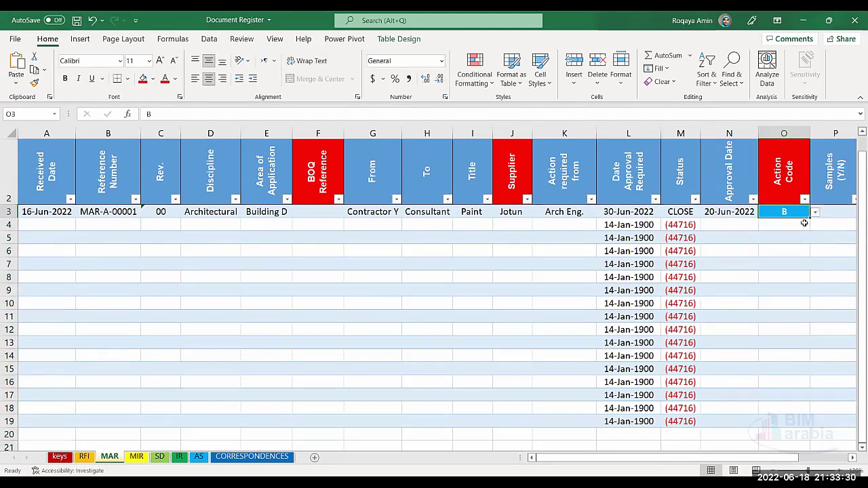
left_click(60, 457)
left_click_drag(648, 181, 654, 213)
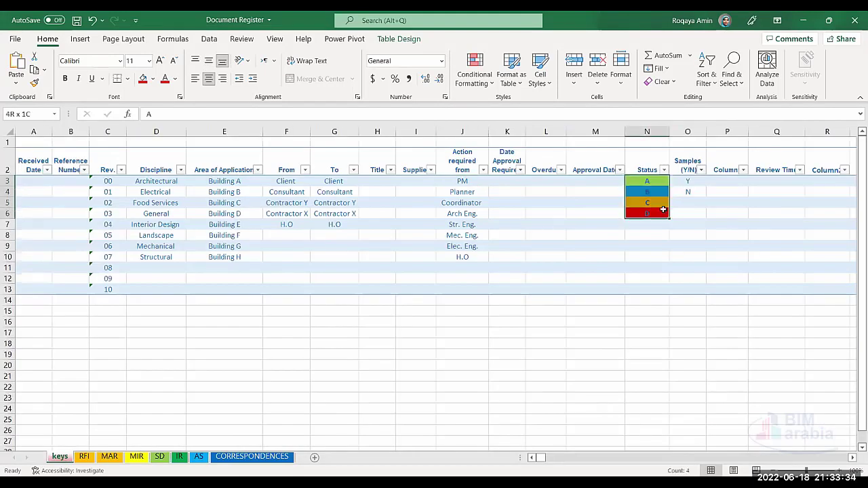
In the MAR sheet's Action Code column, choose A for row 4, C for row 5 and D for row 6.
left_click(107, 460)
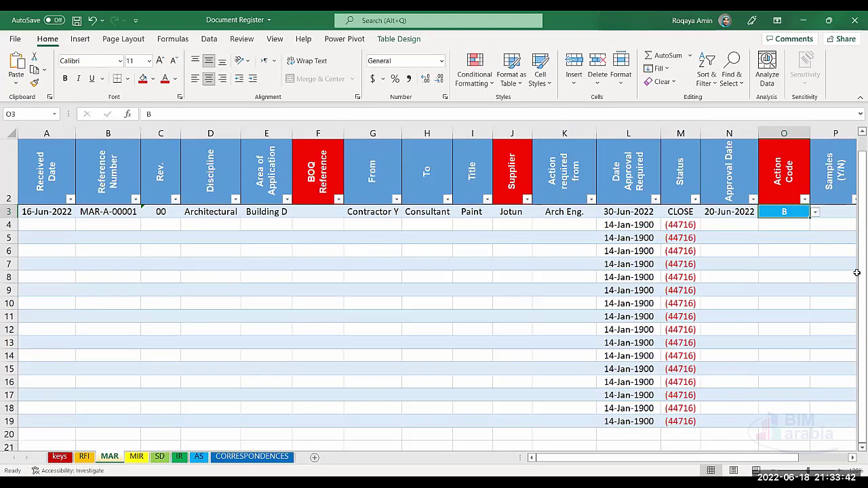
left_click(795, 222)
left_click(816, 225)
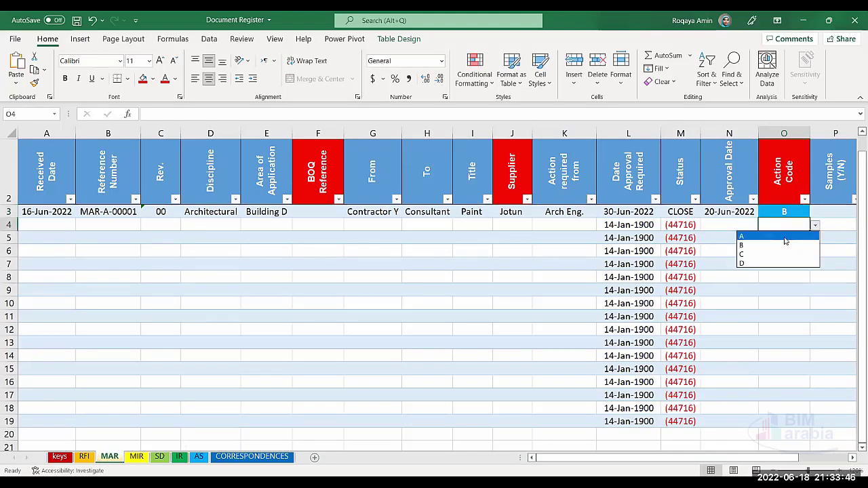
left_click(766, 236)
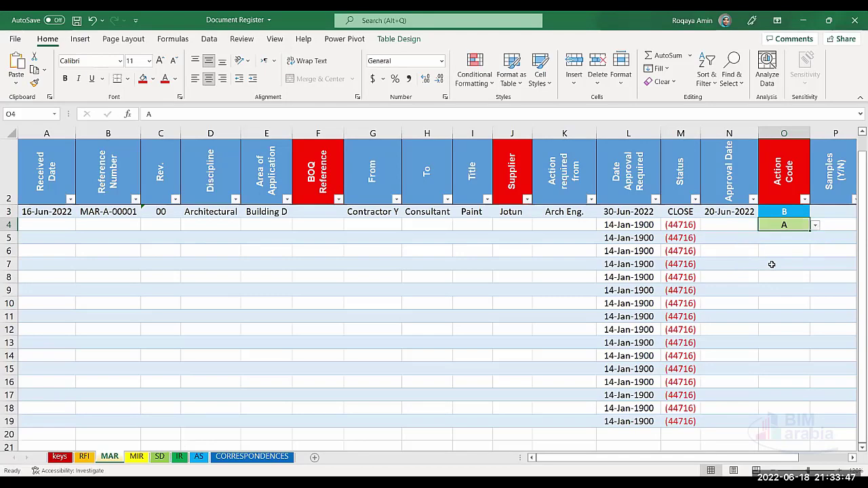
left_click(800, 236)
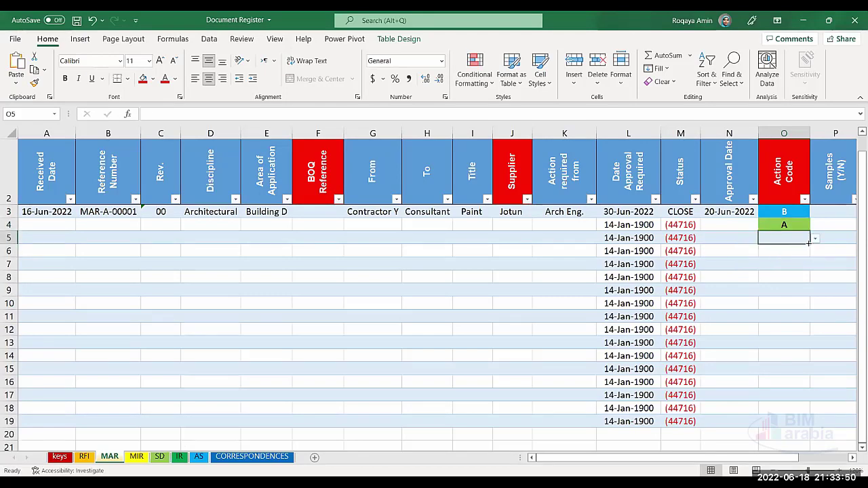
left_click(815, 238)
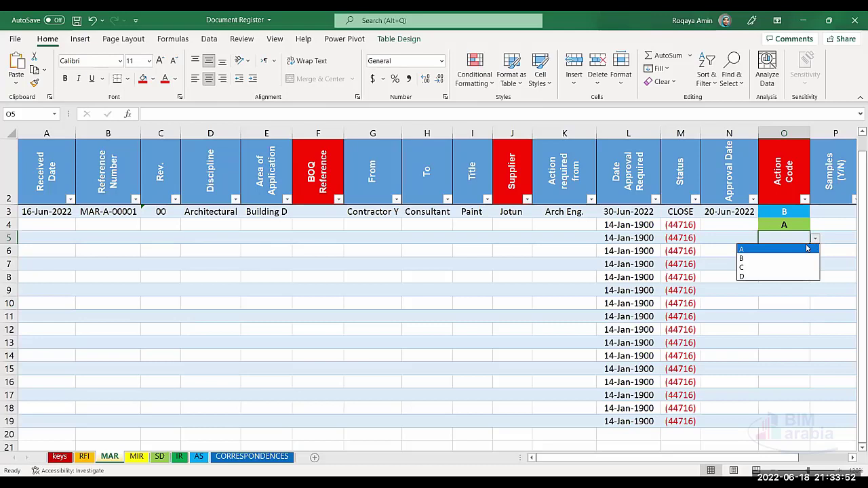
left_click(757, 267)
left_click(763, 251)
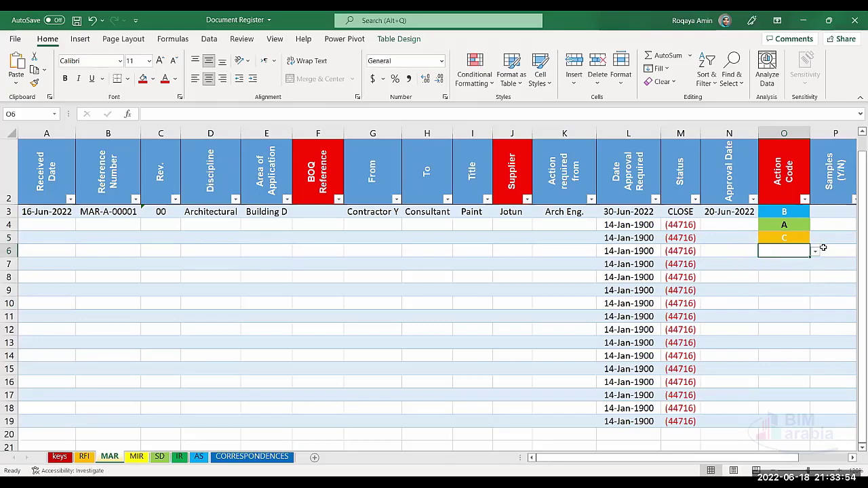
left_click(815, 251)
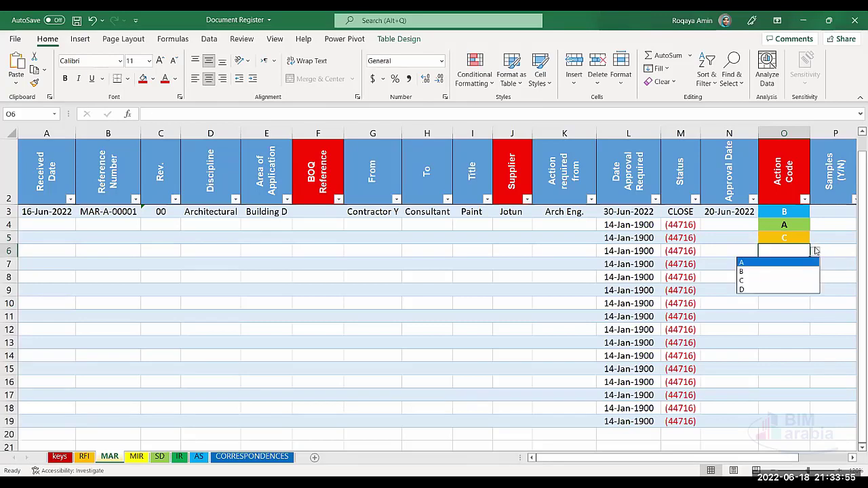
left_click(767, 290)
left_click(767, 292)
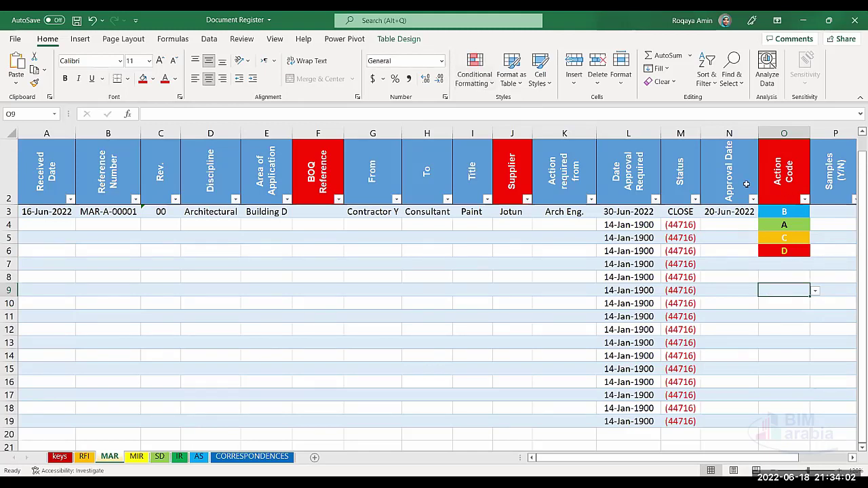
Try an Equal To highlight rule for the value A on the Action Code column, including its custom format options.
left_click(791, 132)
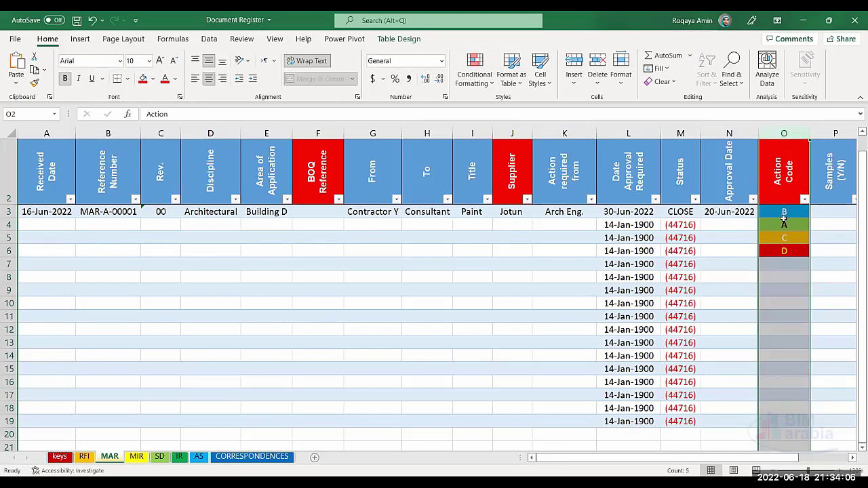
left_click(479, 85)
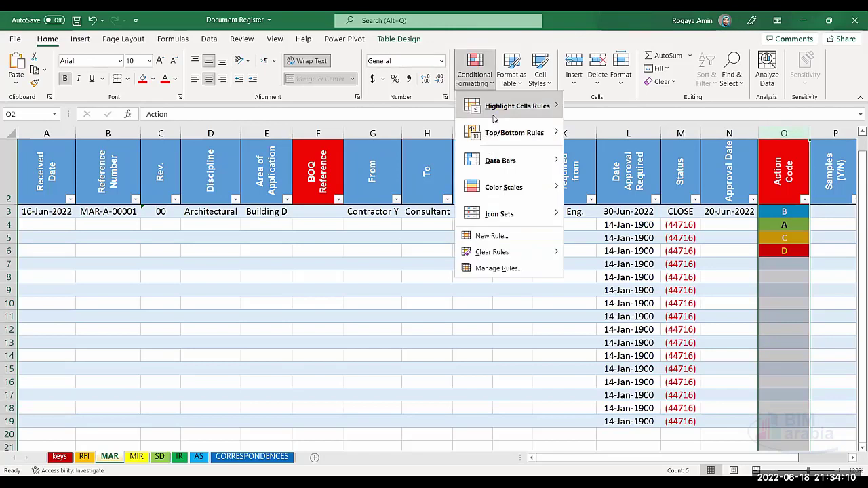
mouse_move(494, 119)
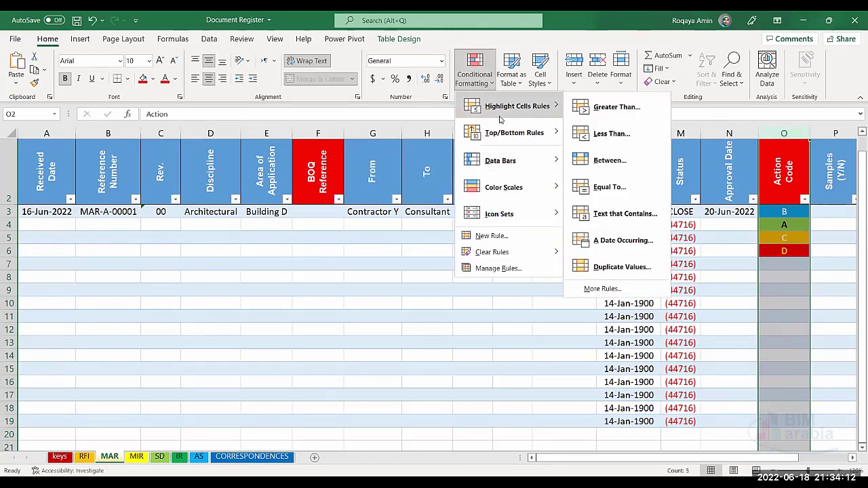
left_click(603, 189)
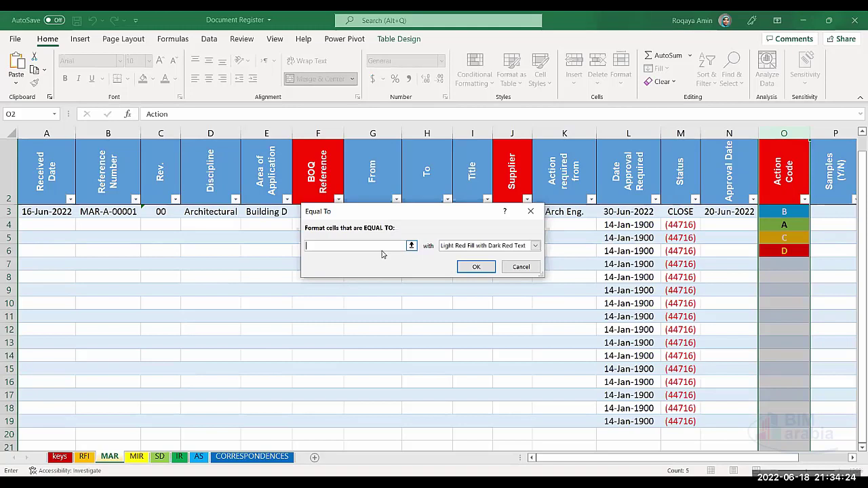
type("a")
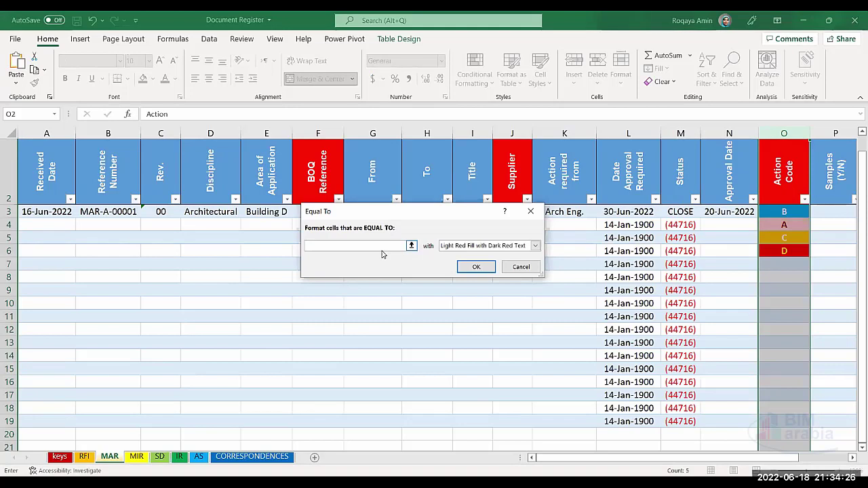
left_click(535, 248)
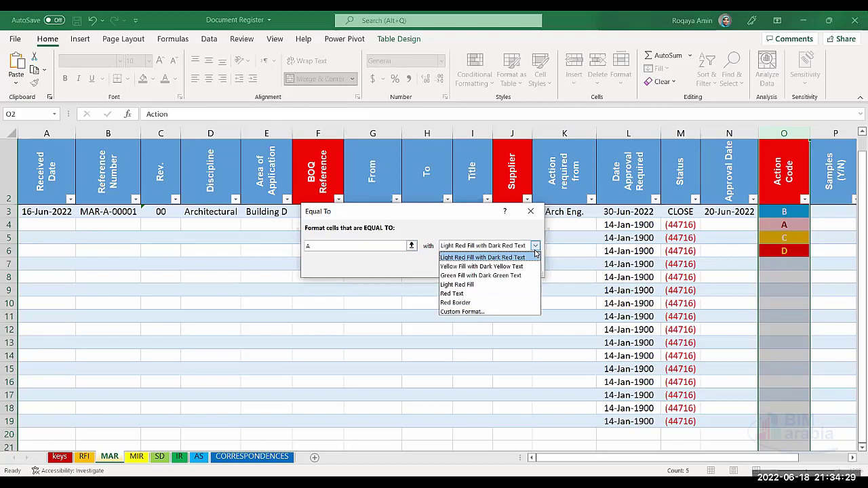
left_click(503, 312)
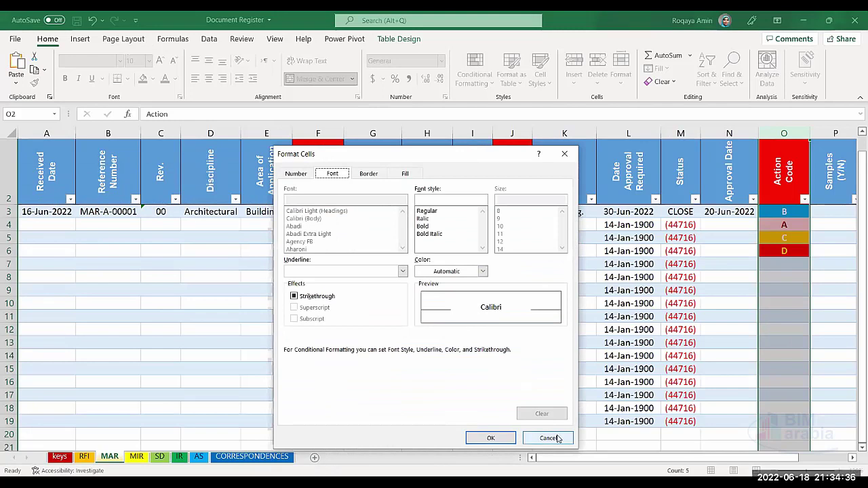
left_click(565, 154)
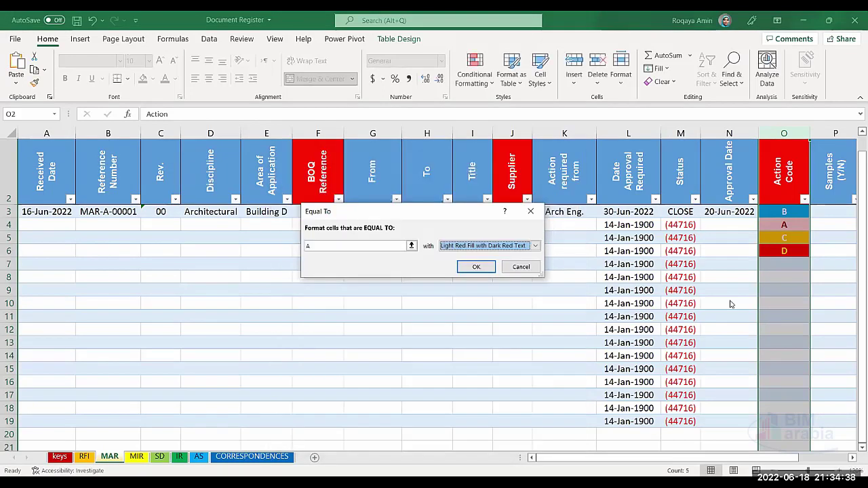
left_click(530, 271)
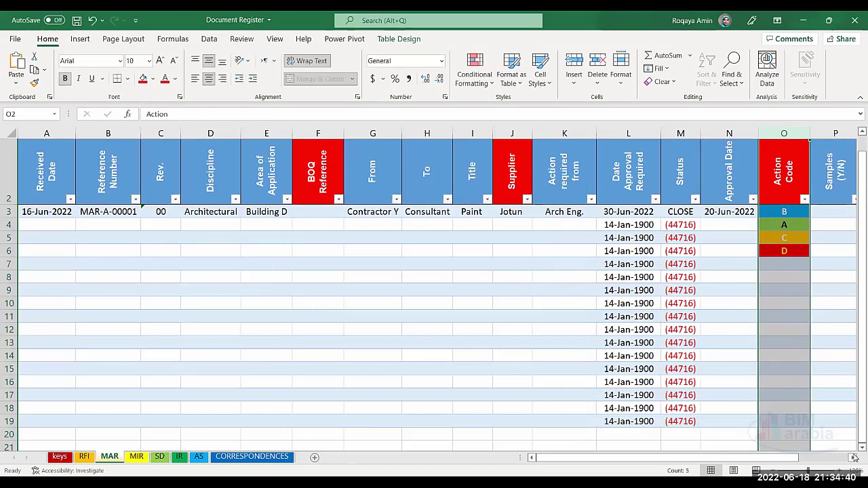
Examine the Samples (Y/N) column and its first record's cell in the MAR sheet.
scroll(616, 232, "right", 2)
left_click(671, 226)
left_click(673, 213)
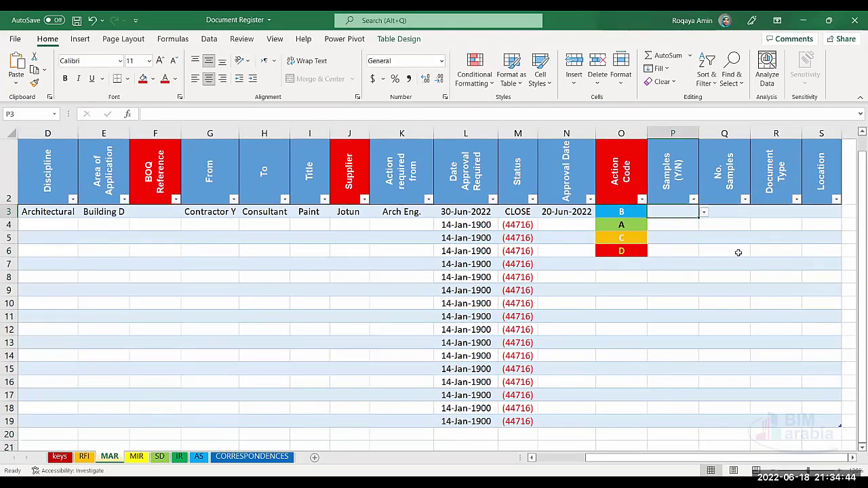
scroll(738, 253, "up", 1)
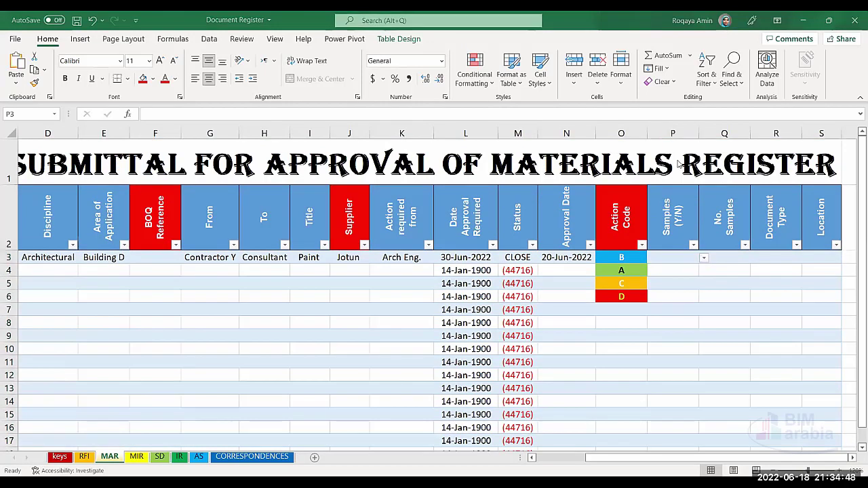
left_click(678, 136)
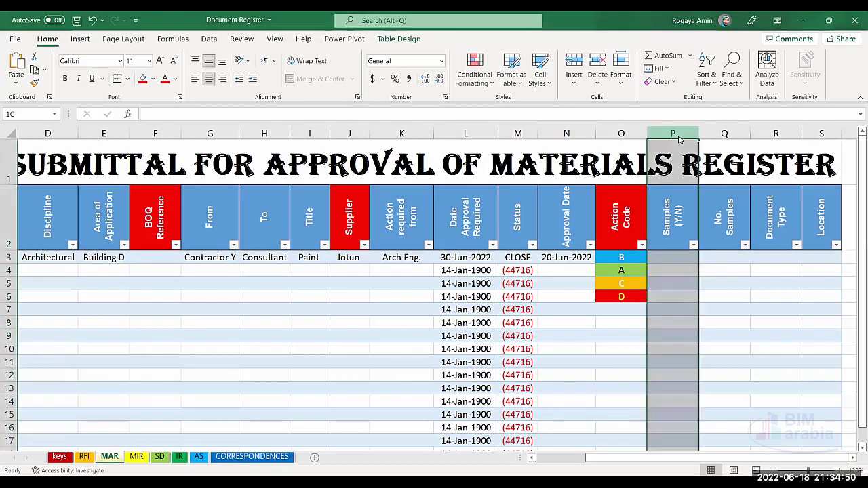
right_click(679, 136)
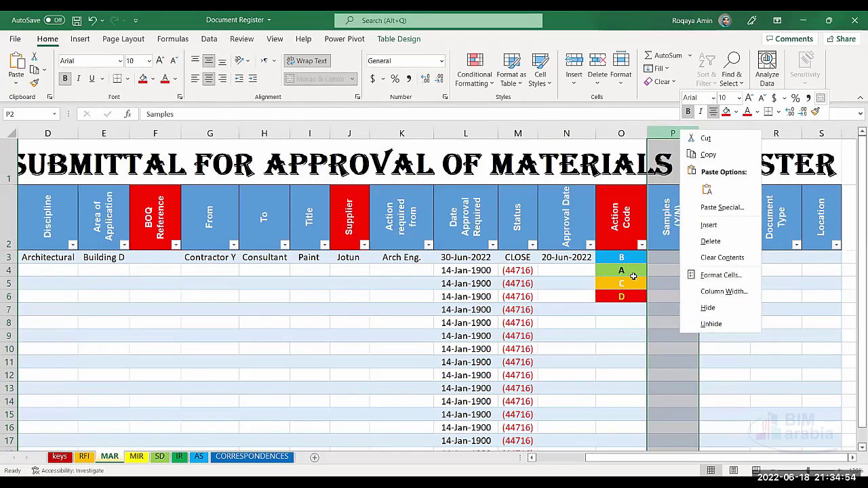
left_click(675, 349)
left_click(702, 283)
Try an Equal To highlight rule for N on Samples (Y/N) cells P3:P12, including its custom number and font formats.
left_click_drag(679, 258, 681, 375)
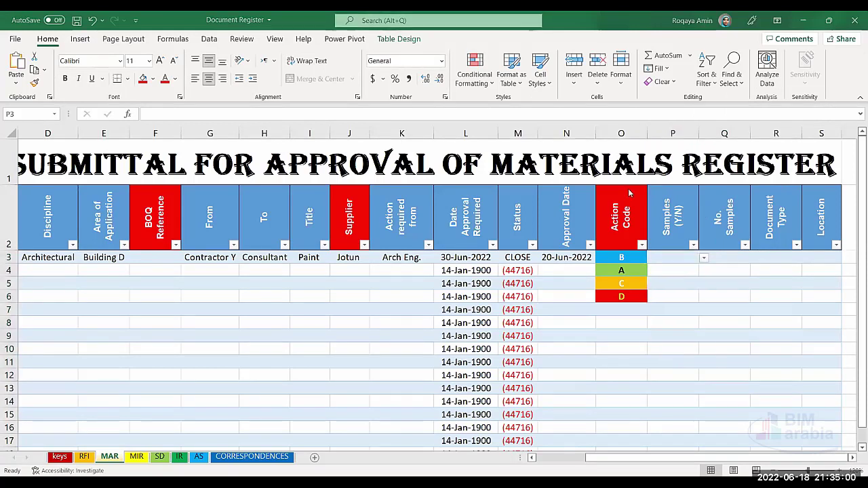
left_click(482, 73)
mouse_move(472, 114)
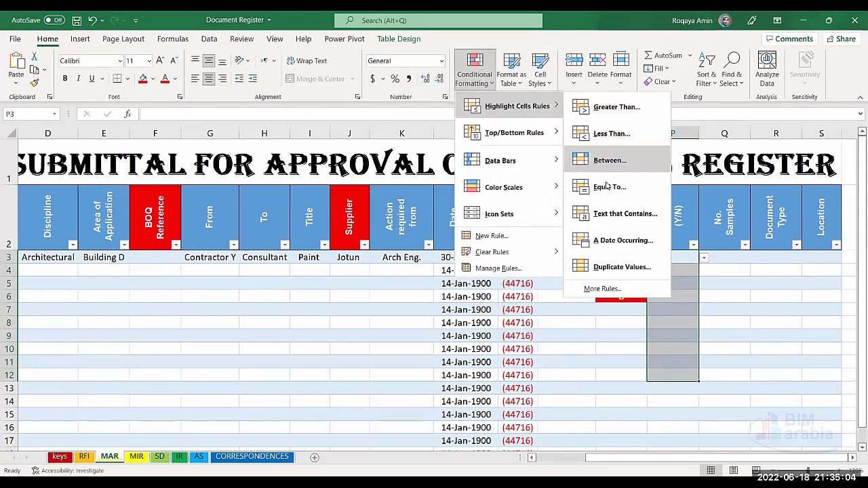
left_click(608, 188)
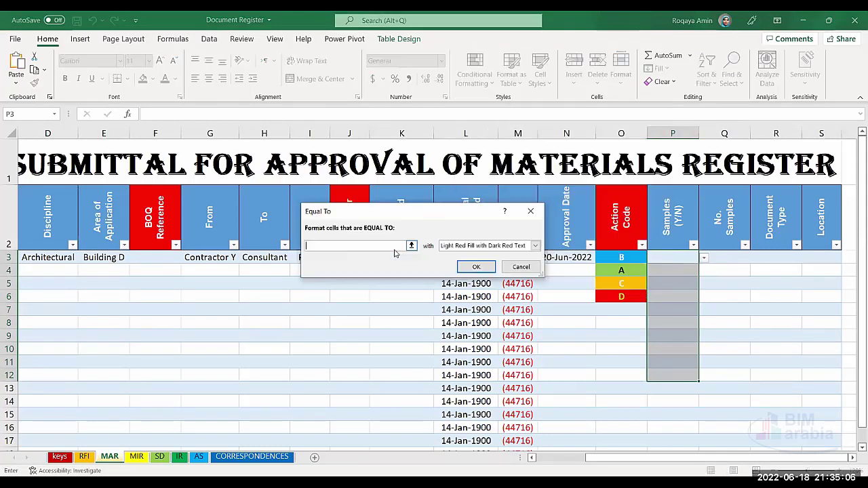
type("N")
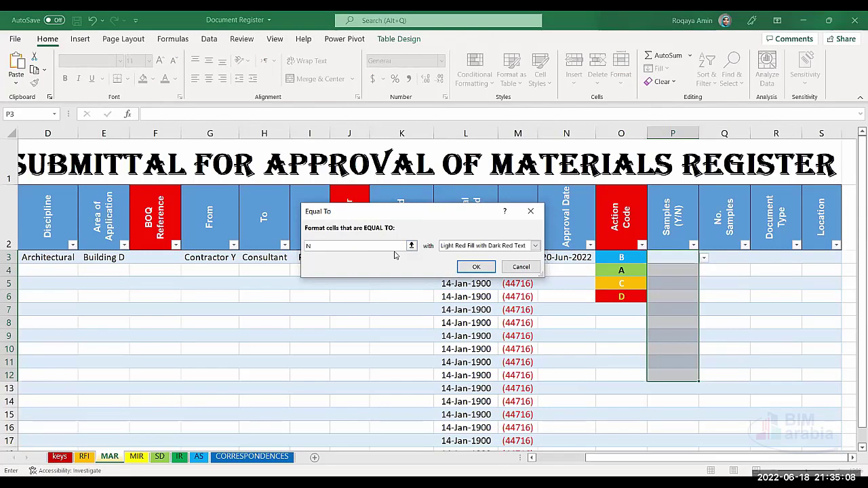
left_click(535, 245)
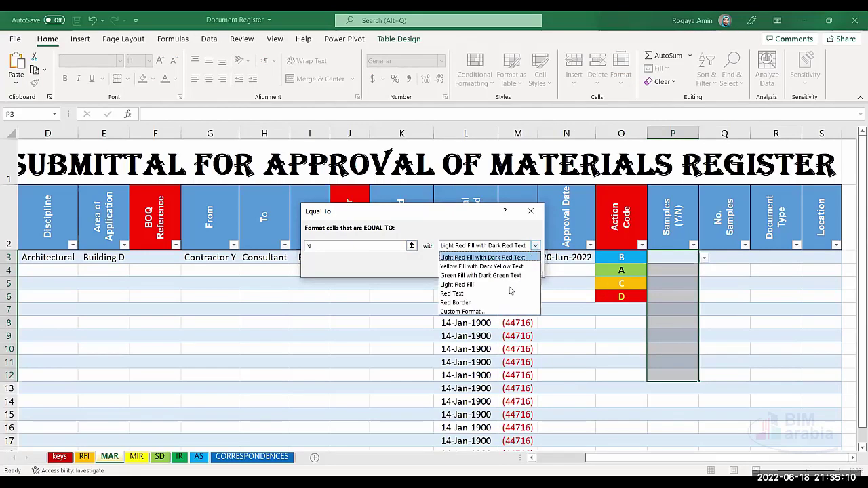
left_click(479, 312)
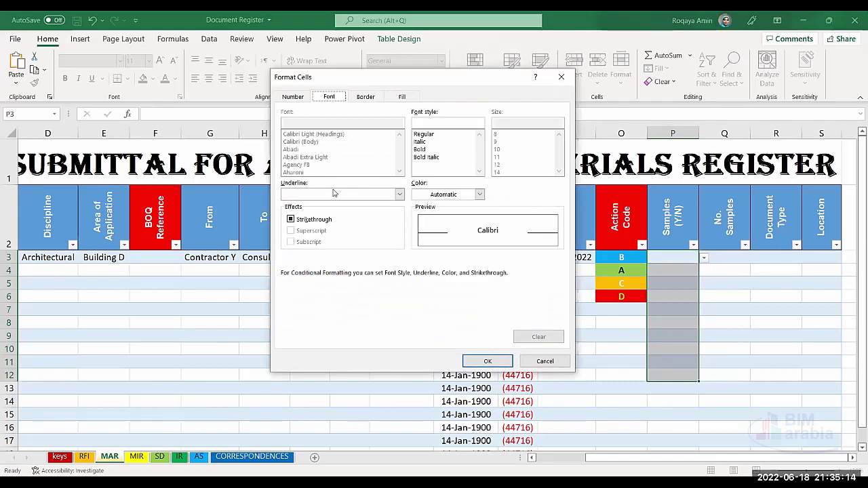
left_click_drag(299, 77, 243, 188)
left_click(243, 207)
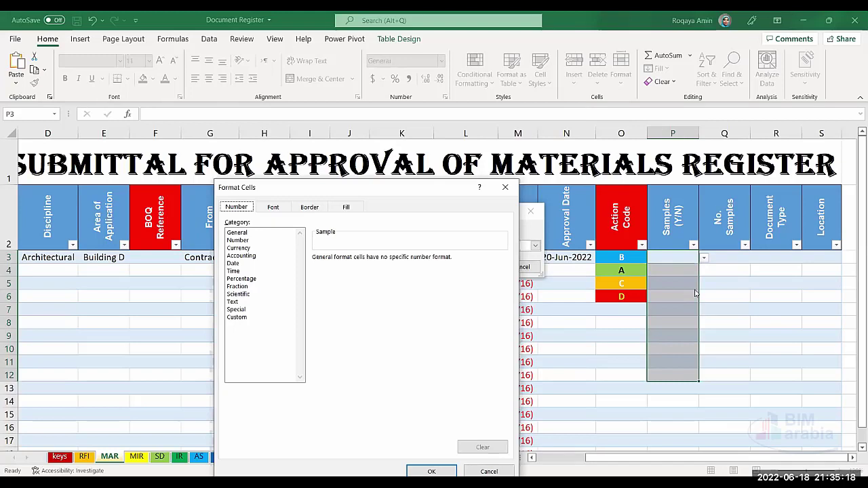
left_click(278, 207)
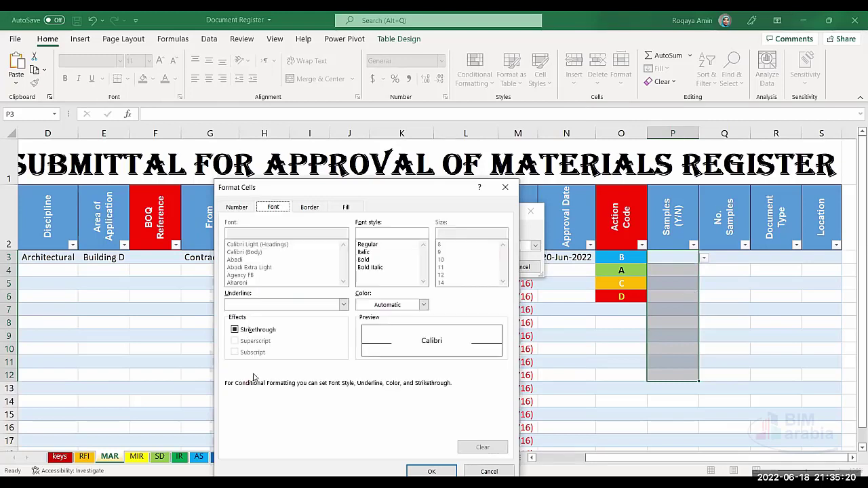
left_click(506, 191)
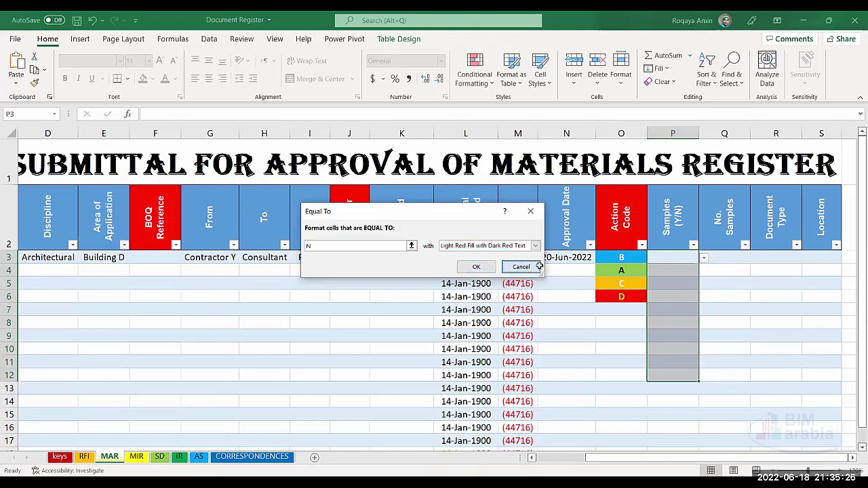
left_click(521, 267)
Add an Equal To rule that formats No. Samples cells Q3:Q8 equal to Y with Light Red Fill with Dark Red Text.
left_click_drag(721, 258, 721, 324)
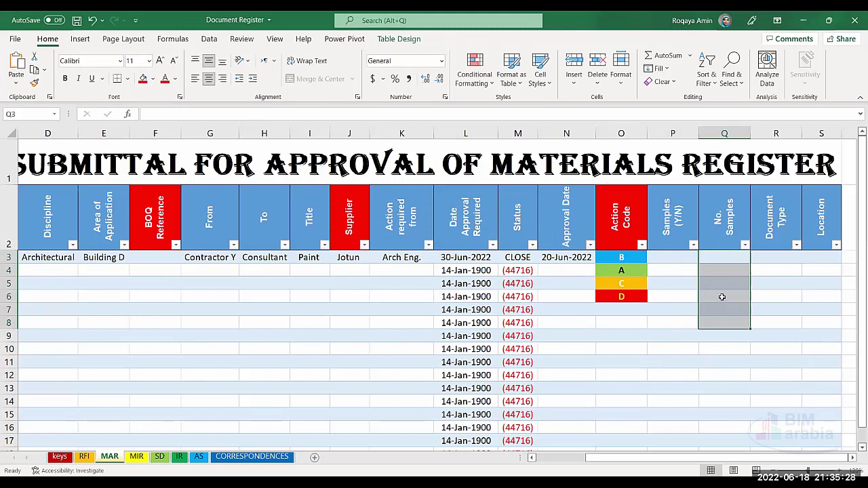
left_click(475, 71)
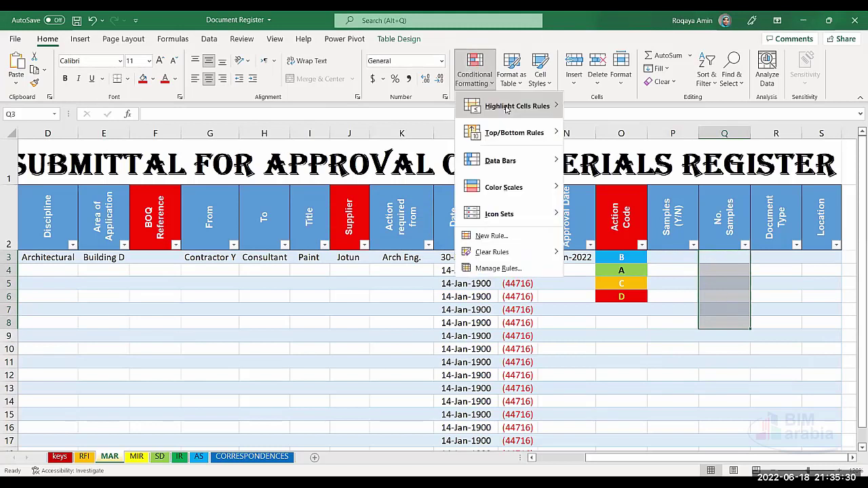
mouse_move(506, 110)
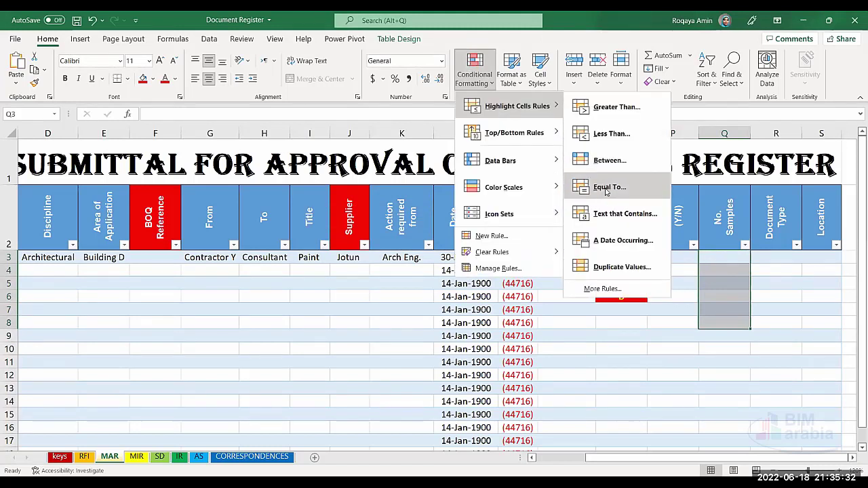
left_click(607, 190)
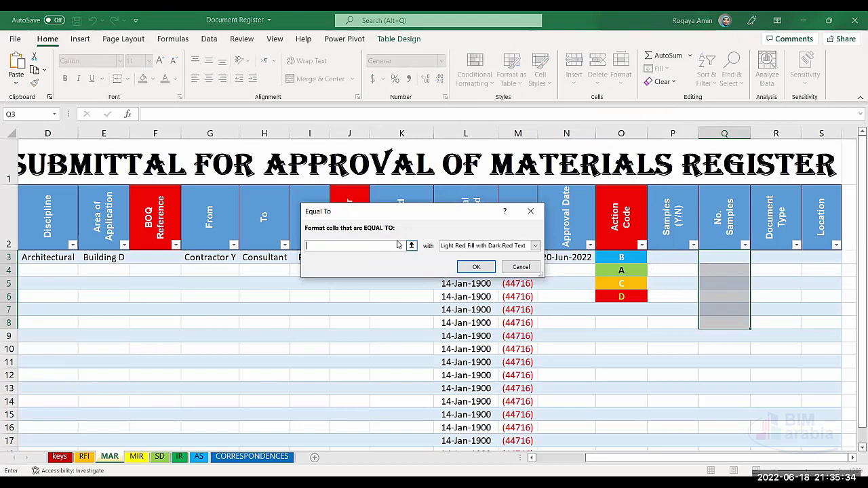
type("N")
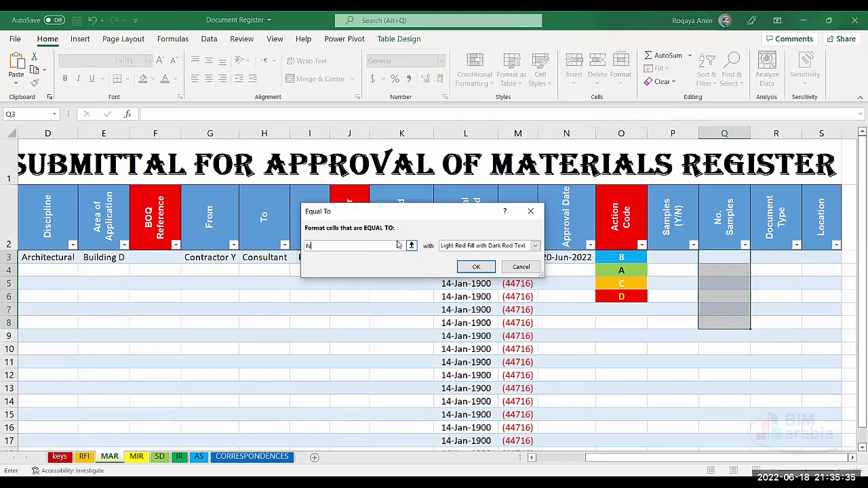
left_click(497, 248)
left_click(476, 314)
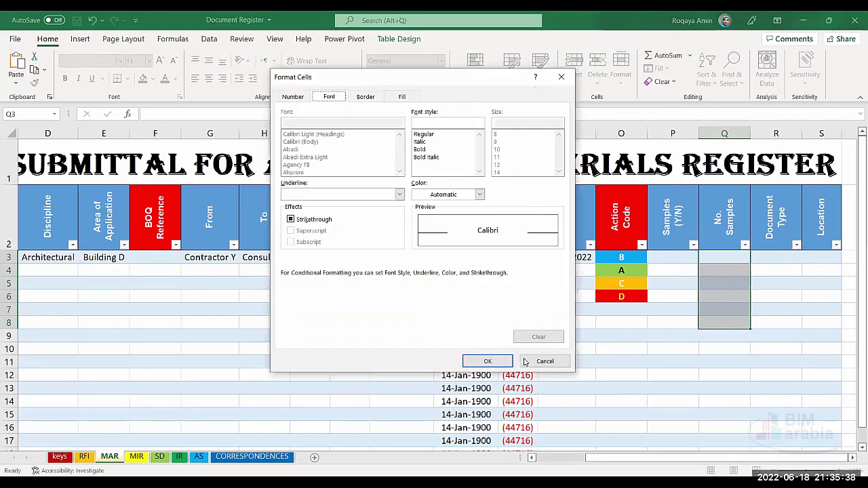
left_click(546, 360)
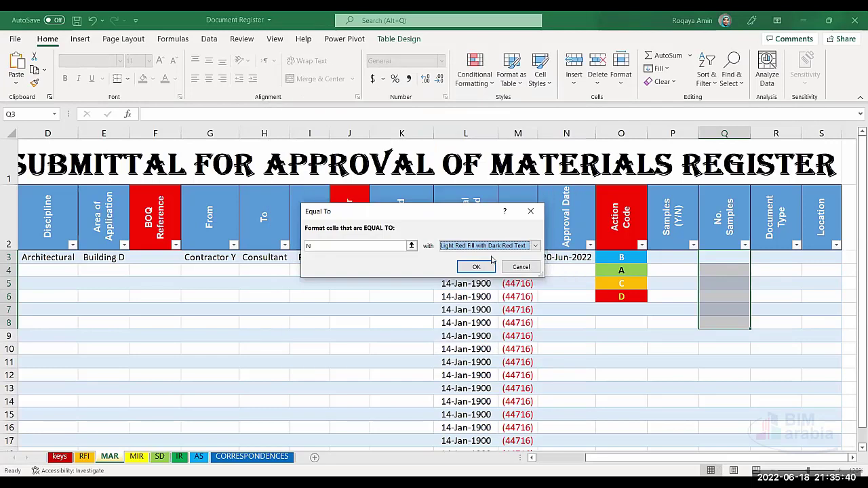
left_click(497, 248)
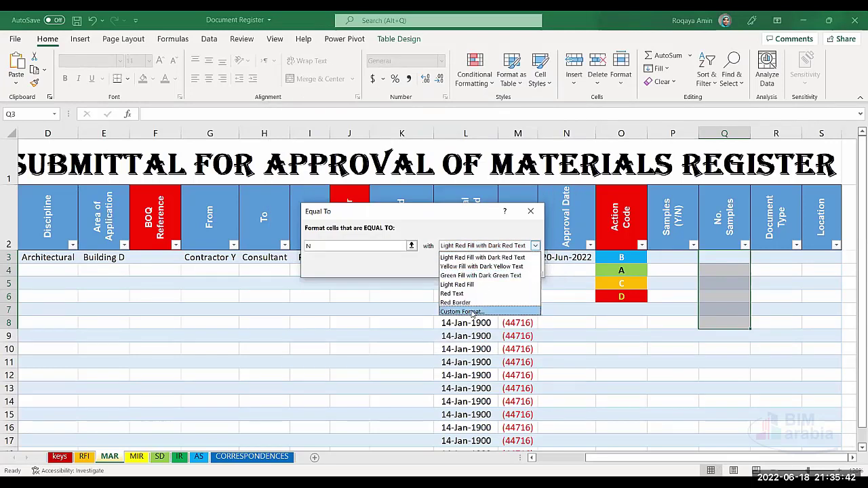
left_click(371, 246)
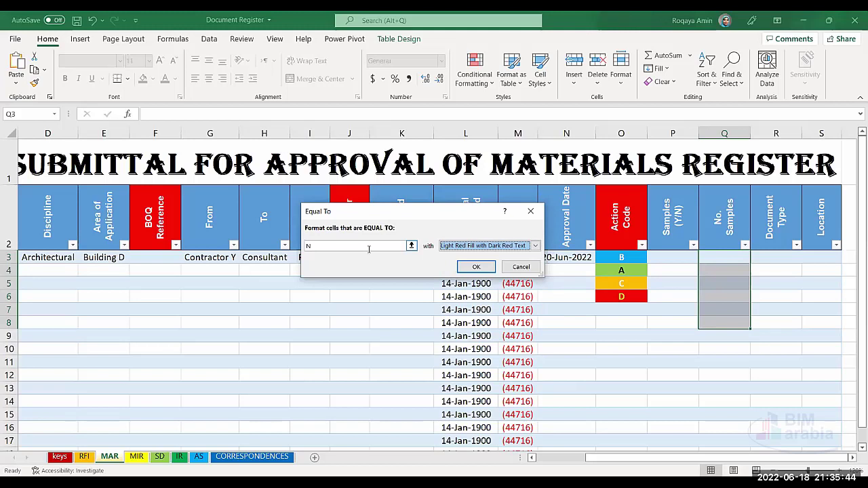
left_click(369, 248)
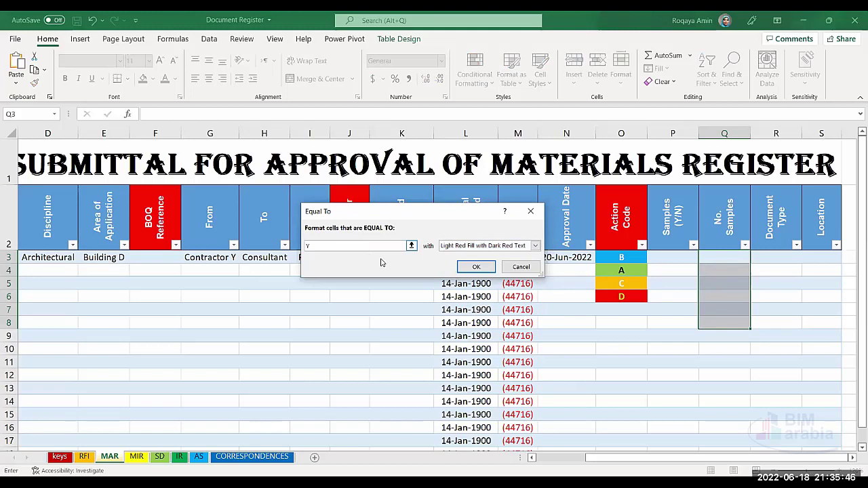
left_click(477, 267)
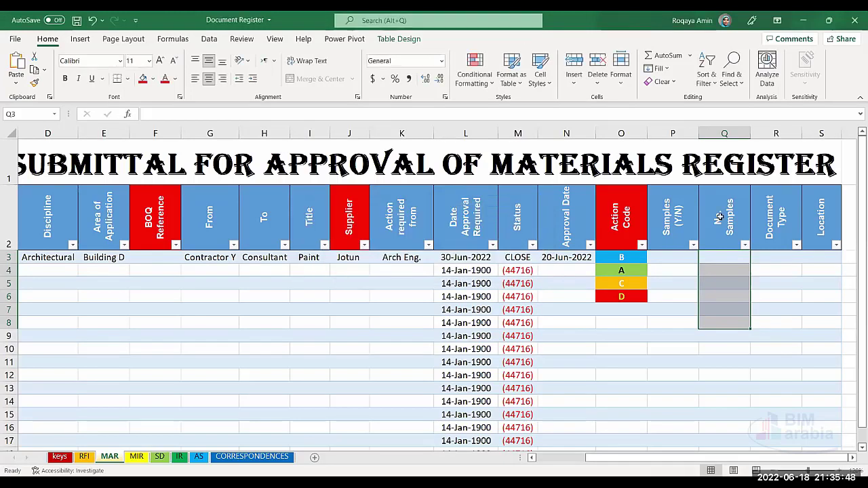
left_click(483, 68)
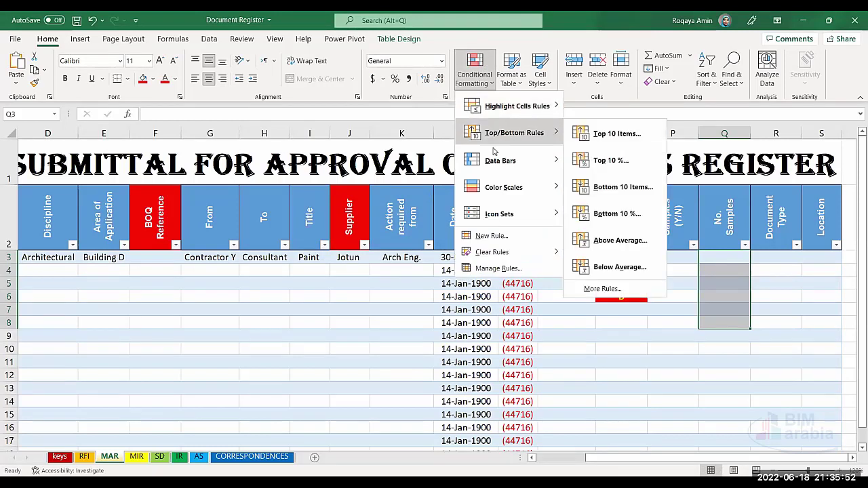
mouse_move(488, 197)
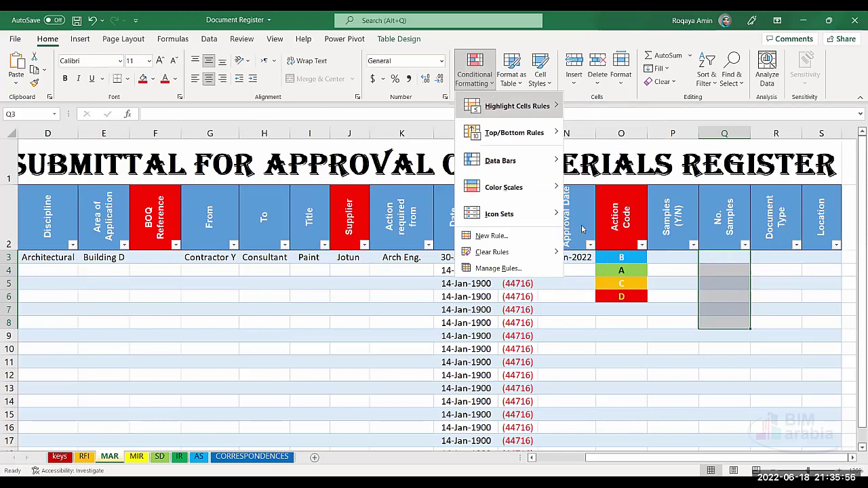
mouse_move(495, 105)
left_click(604, 188)
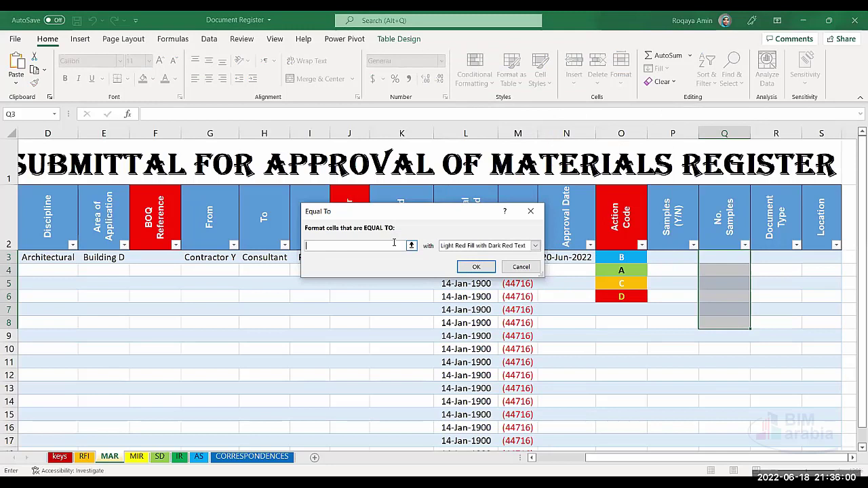
type("Y")
left_click(523, 248)
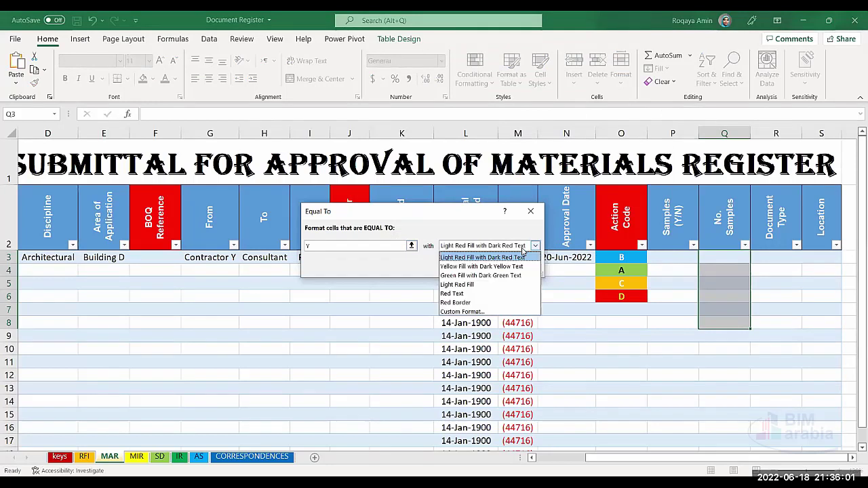
left_click(466, 312)
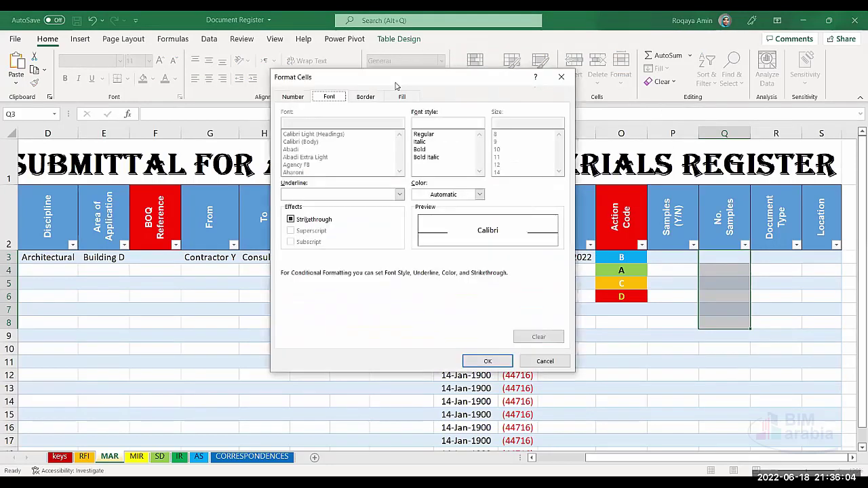
left_click(302, 201)
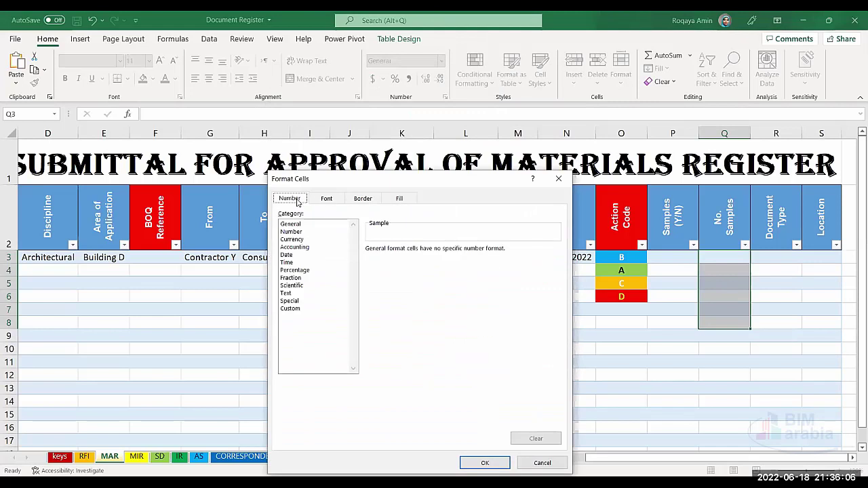
left_click(558, 179)
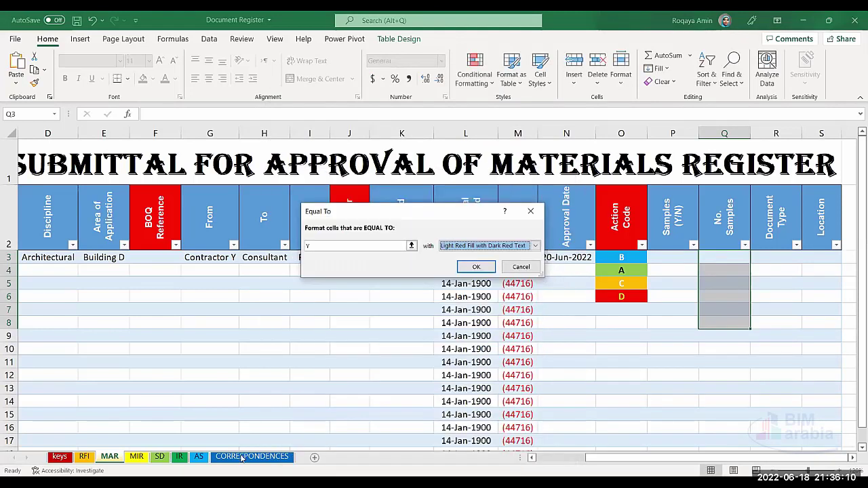
left_click(514, 270)
In the CORRESPONDENCES sheet, add a Greater Than rule for N to cell R3 with Light Red Fill with Dark Red Text.
left_click(276, 461)
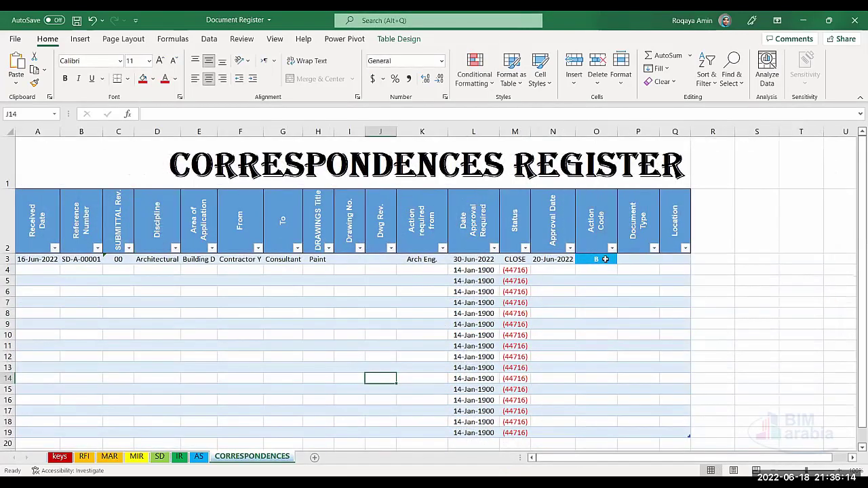
left_click(682, 261)
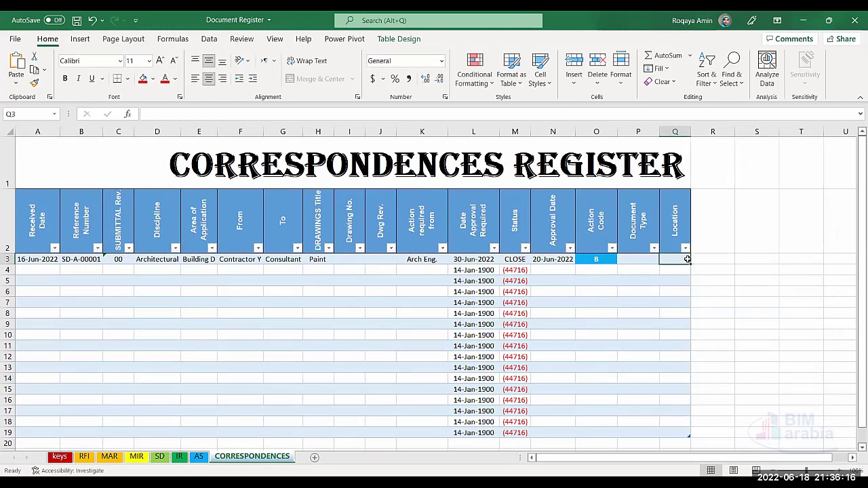
left_click(718, 256)
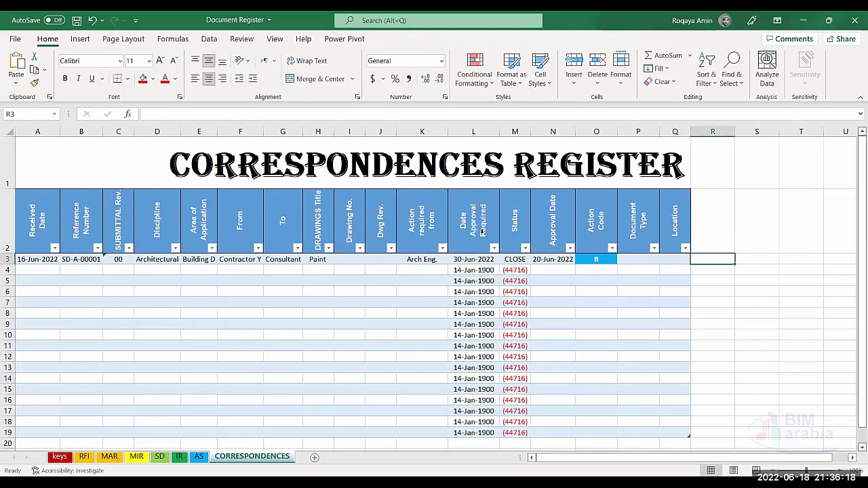
left_click(471, 71)
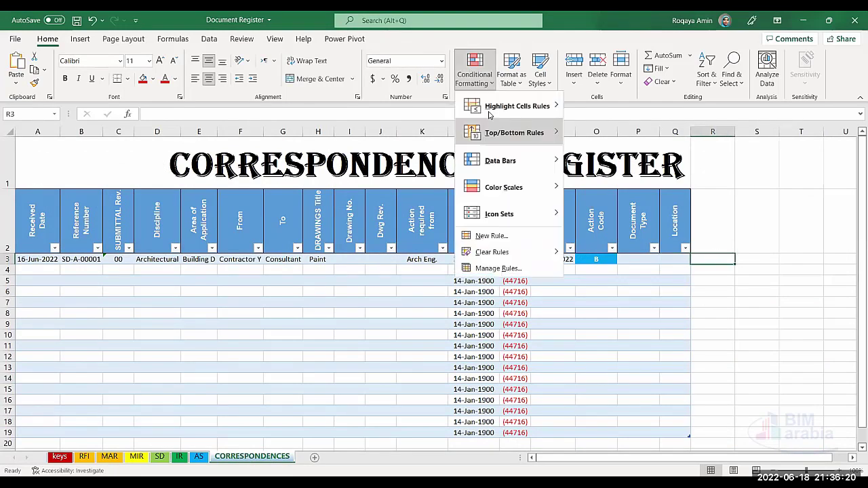
mouse_move(517, 106)
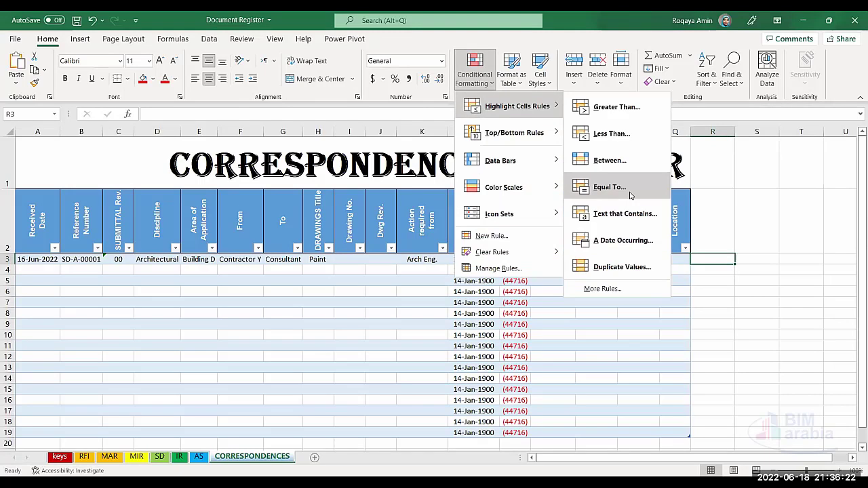
left_click(626, 111)
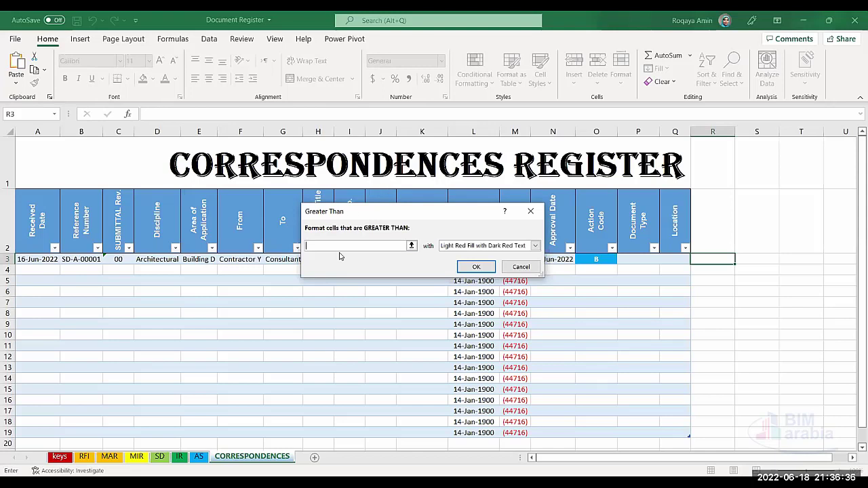
type("N")
left_click(484, 268)
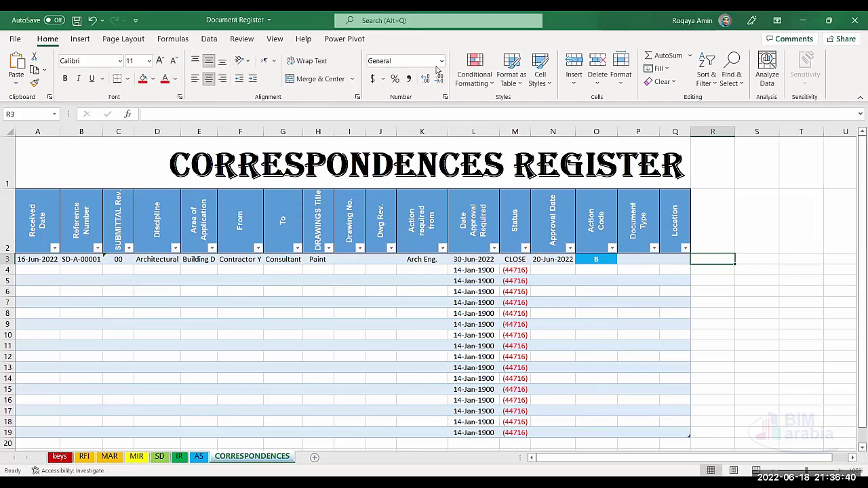
Set up an Equal To highlight rule for N on cell R3 with a custom Bold Italic font style.
left_click(477, 69)
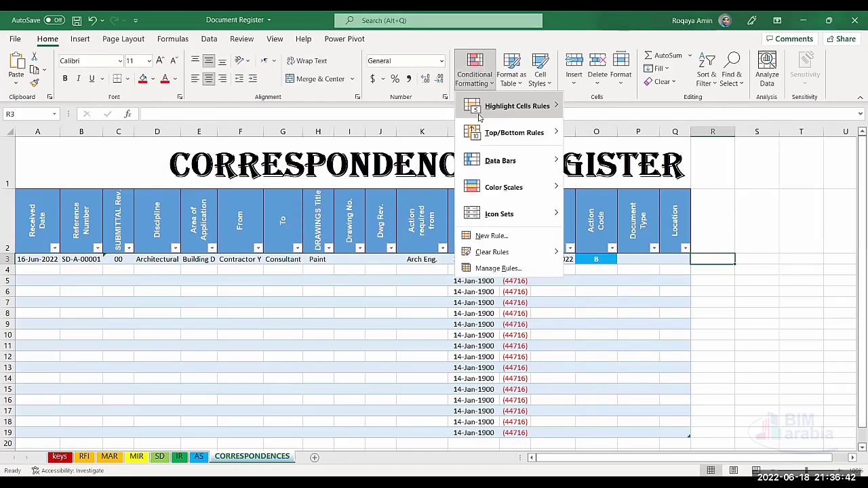
mouse_move(482, 112)
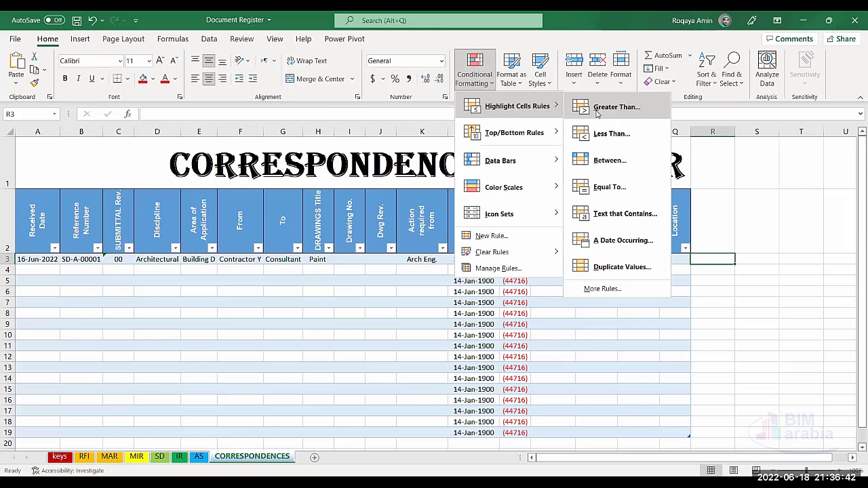
left_click(597, 186)
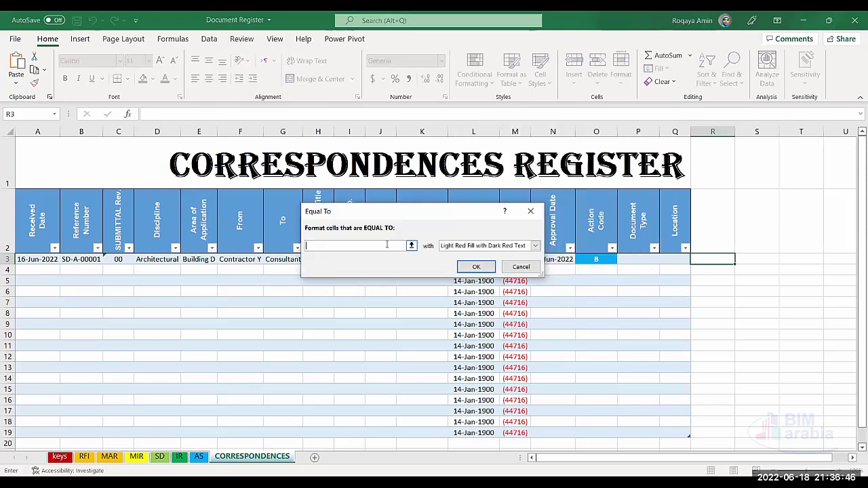
type("N")
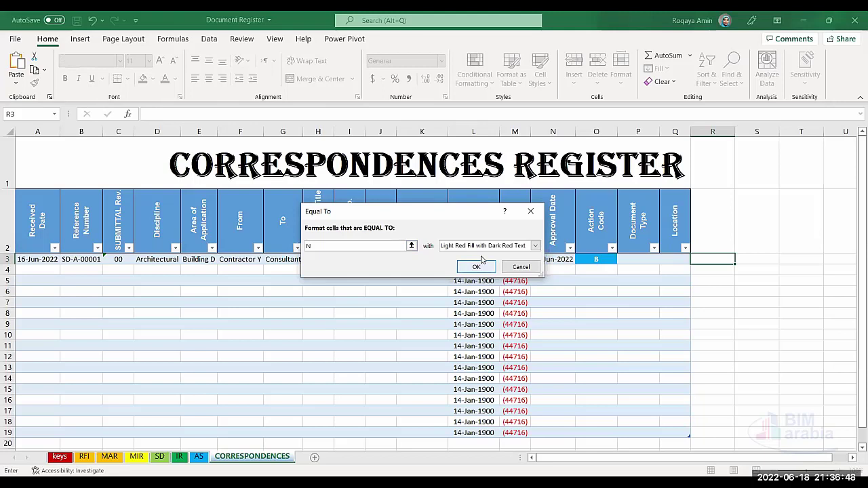
left_click(532, 245)
left_click(472, 312)
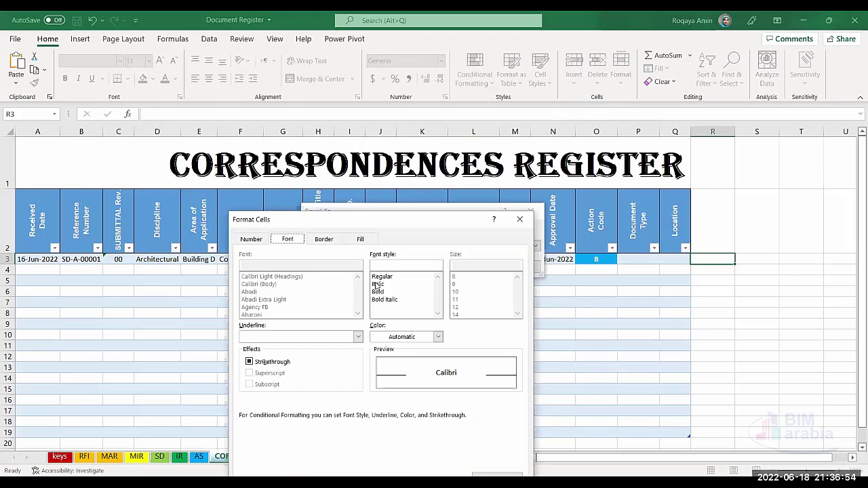
left_click(378, 285)
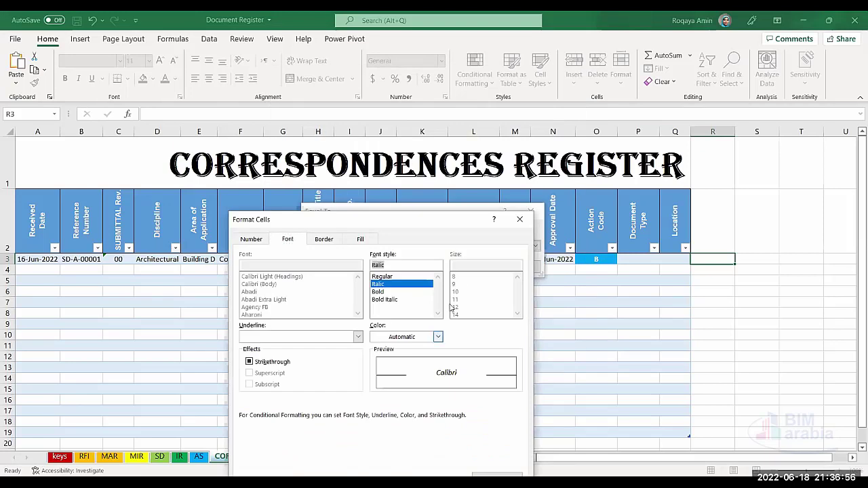
left_click(412, 300)
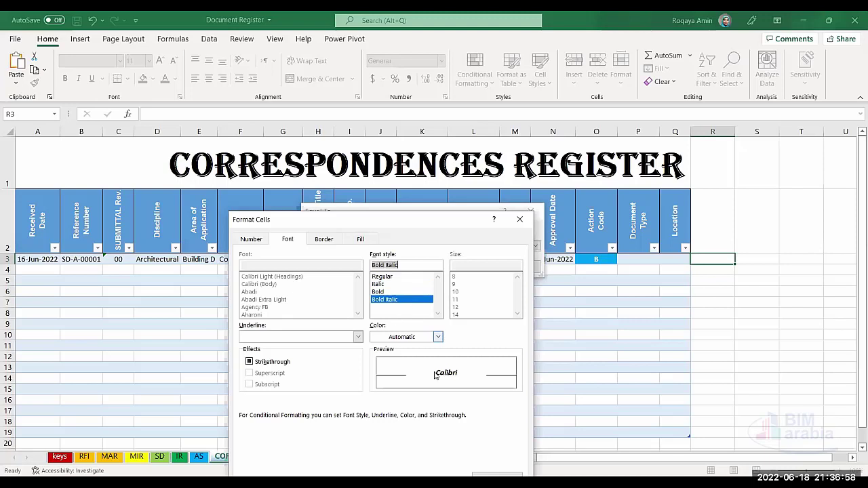
Give the rule's custom format a gold background fill and apply the rule to cell R3.
left_click(324, 240)
left_click(363, 241)
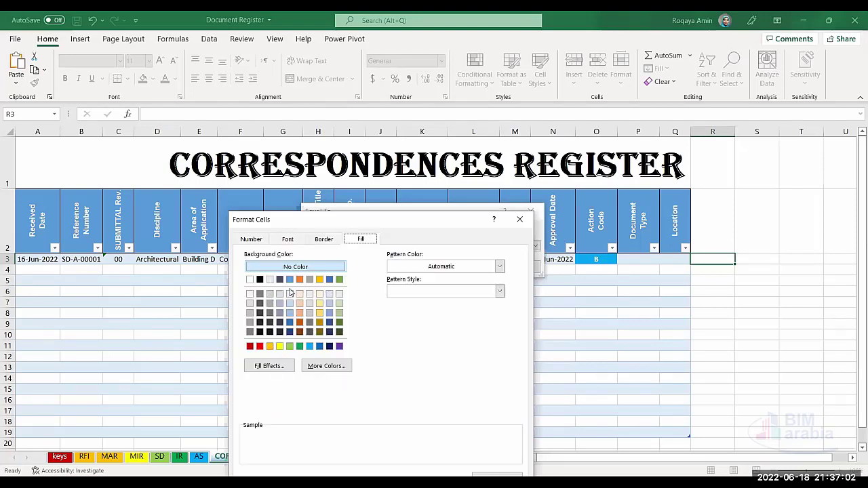
left_click(319, 279)
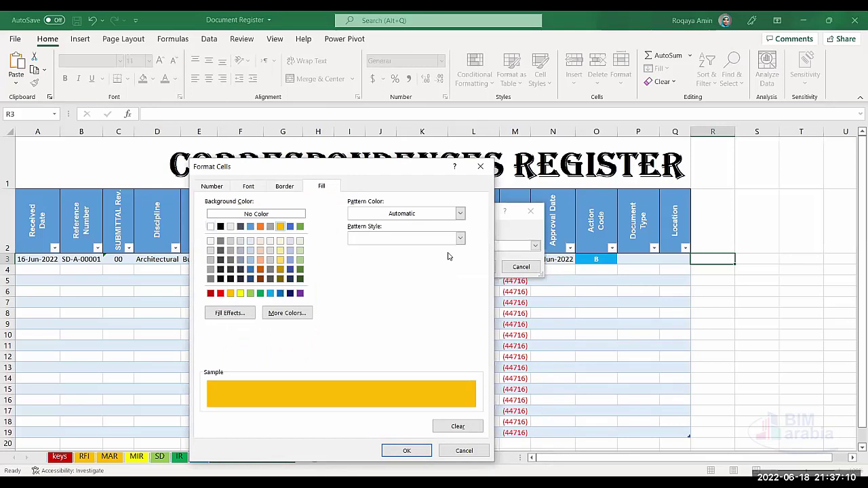
left_click(415, 450)
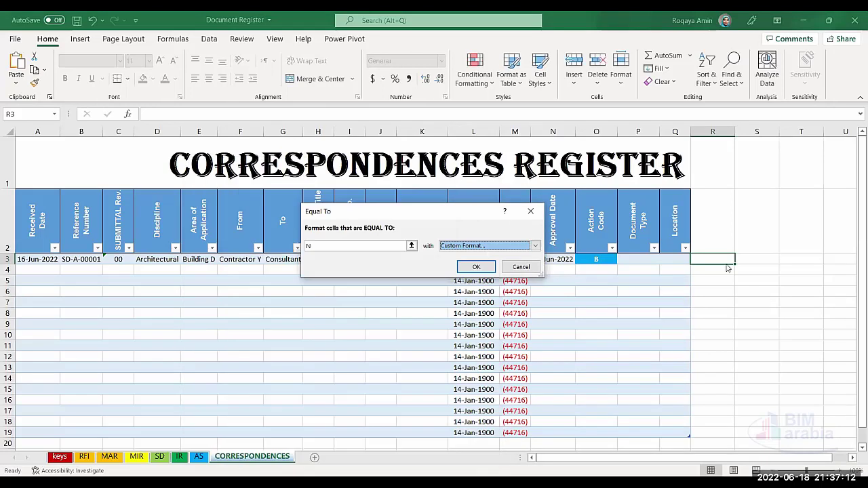
left_click(476, 267)
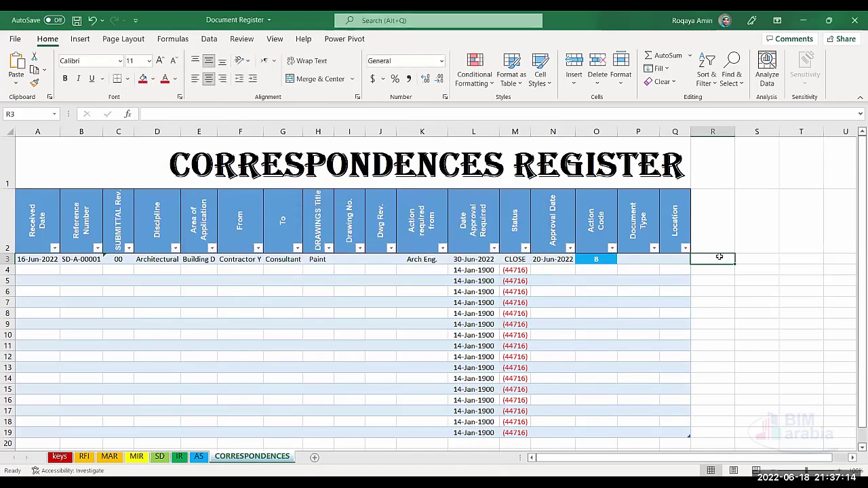
Test the rule by entering N in cell R3 and replacing it with A.
type("N")
left_click(715, 284)
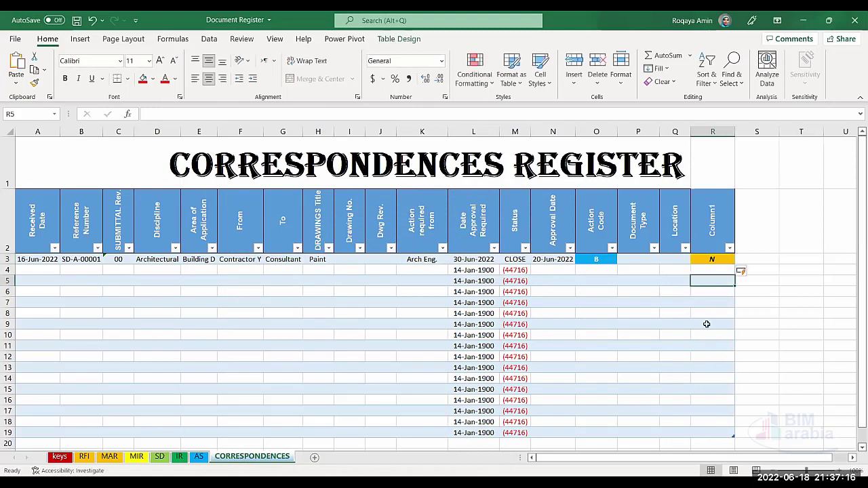
left_click(693, 269)
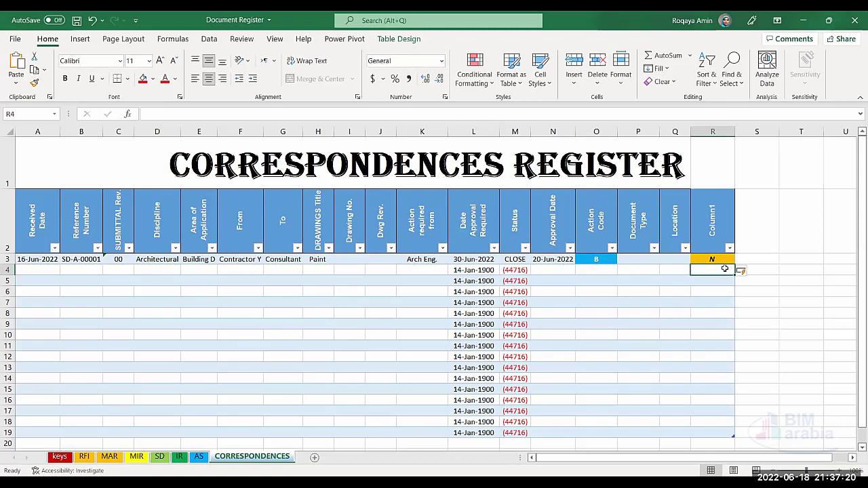
left_click(721, 260)
type("A")
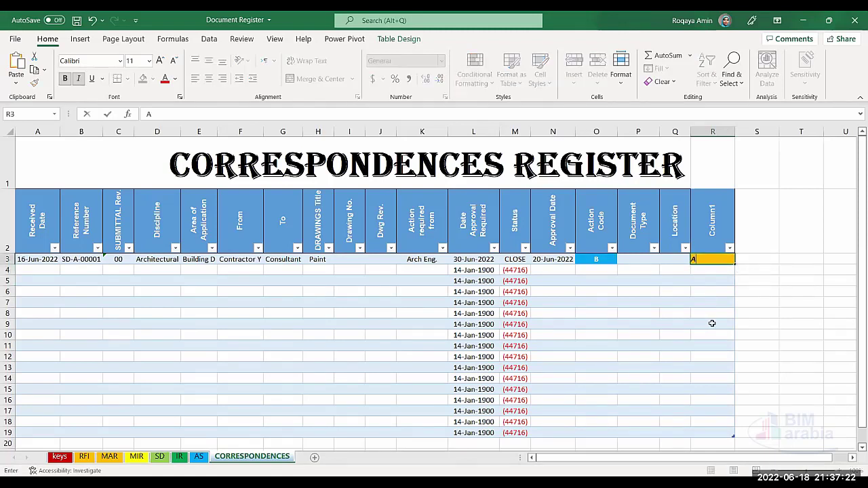
left_click(713, 324)
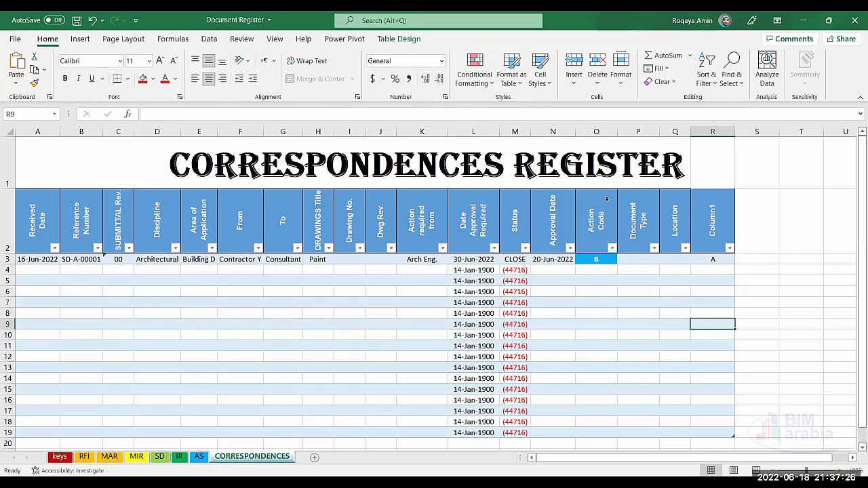
Set the Action Code to C in cells O4 and O5 using their dropdown lists.
left_click(604, 269)
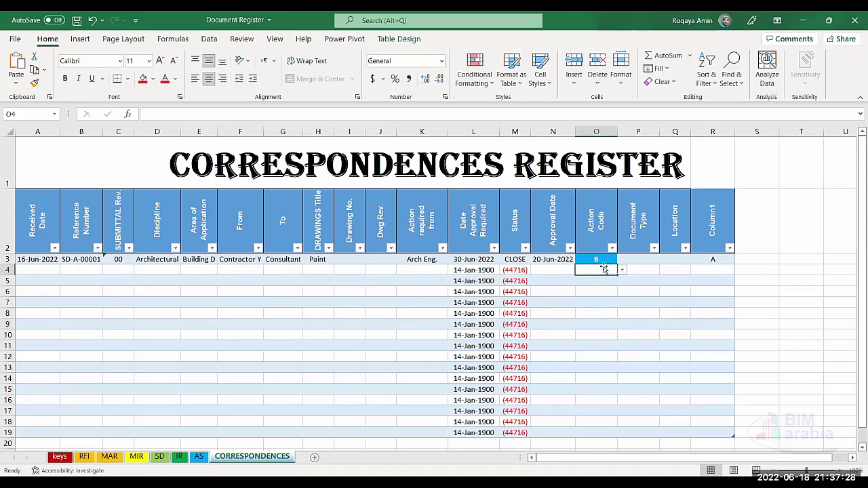
left_click(622, 271)
left_click(597, 295)
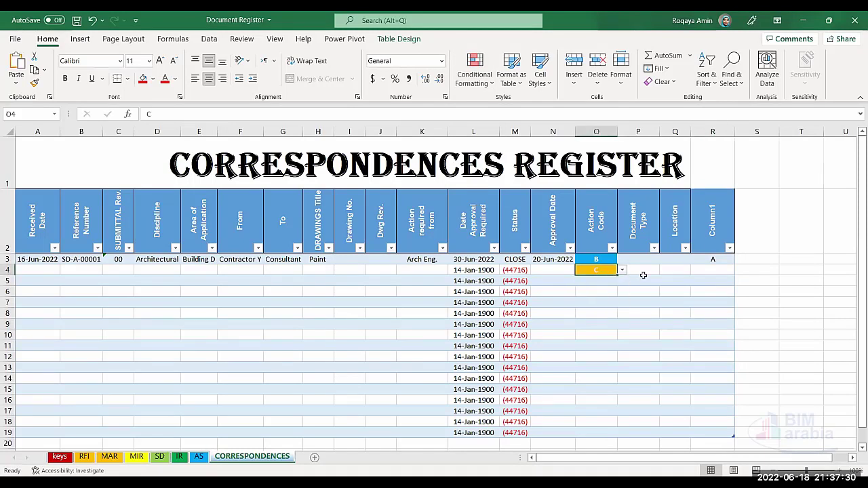
left_click(590, 281)
left_click(622, 281)
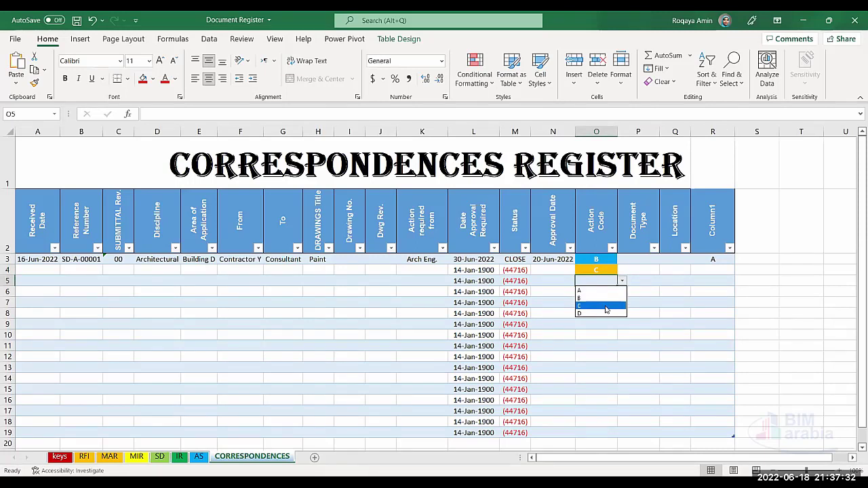
left_click(605, 306)
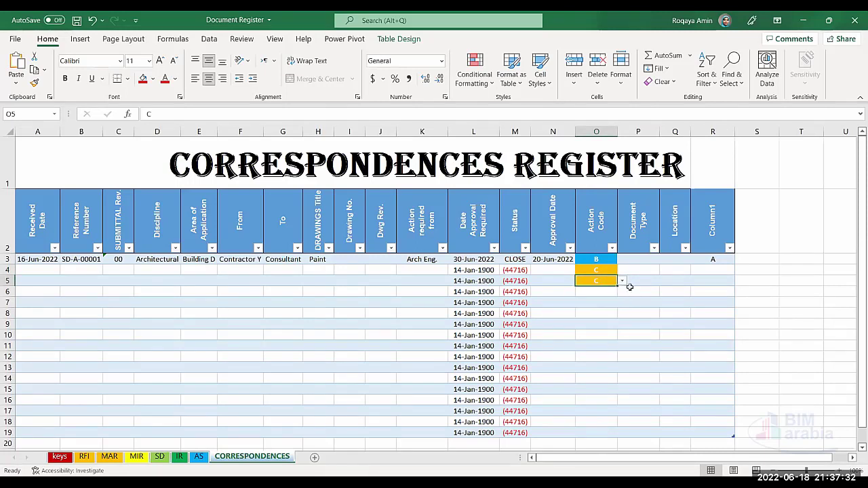
Return to the MAR sheet and examine the colour formatting of the Action Code cells.
left_click(110, 457)
left_click_drag(635, 259, 607, 296)
left_click(621, 283)
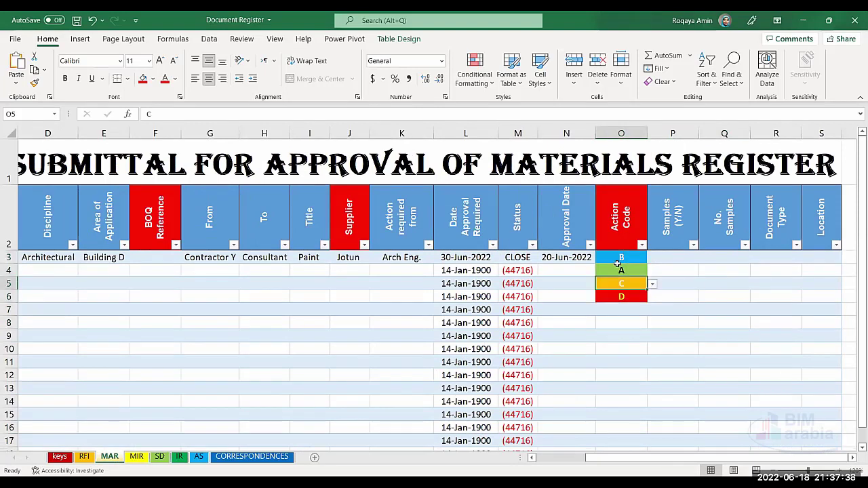
left_click(614, 336)
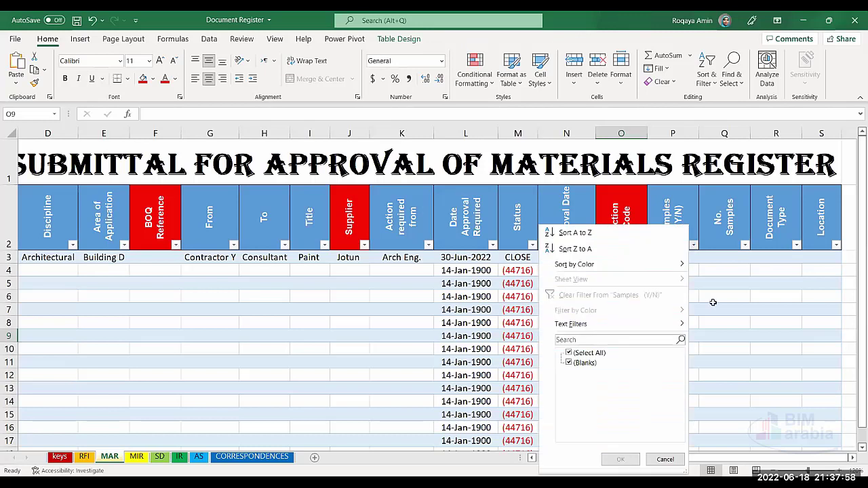
Test the Samples (Y/N) dropdown list in cell P3 by choosing N and replacing it with Y.
left_click(679, 258)
left_click(704, 258)
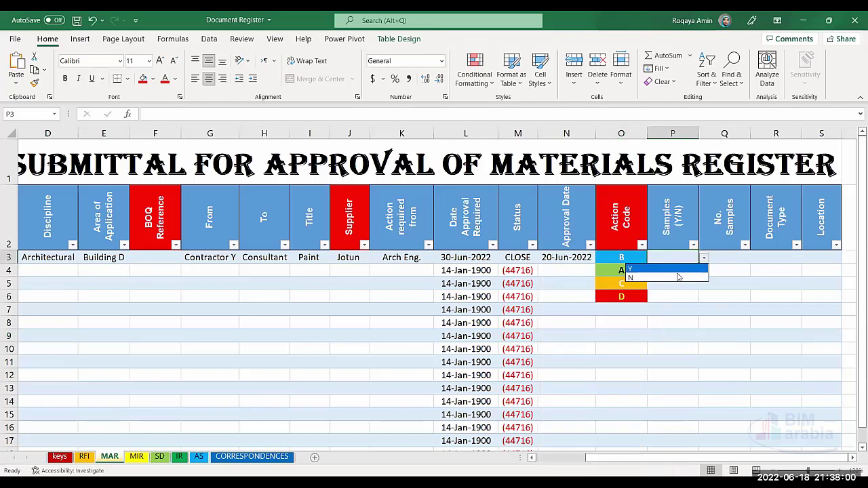
left_click(667, 274)
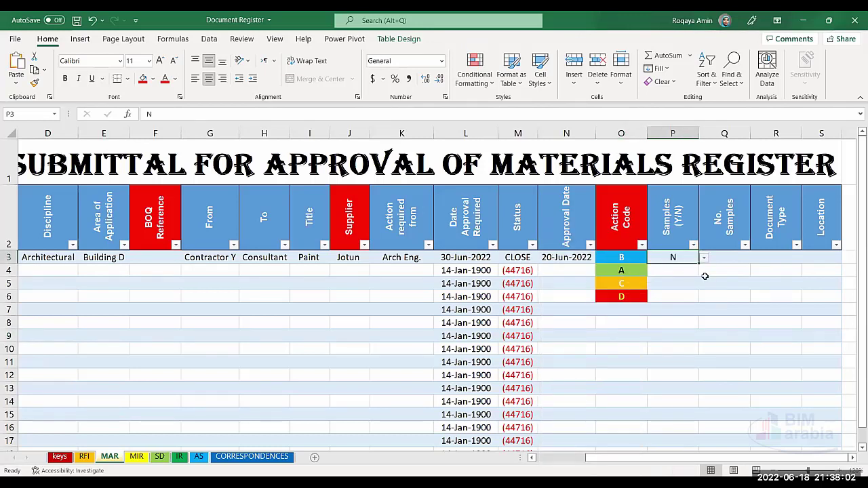
left_click(704, 258)
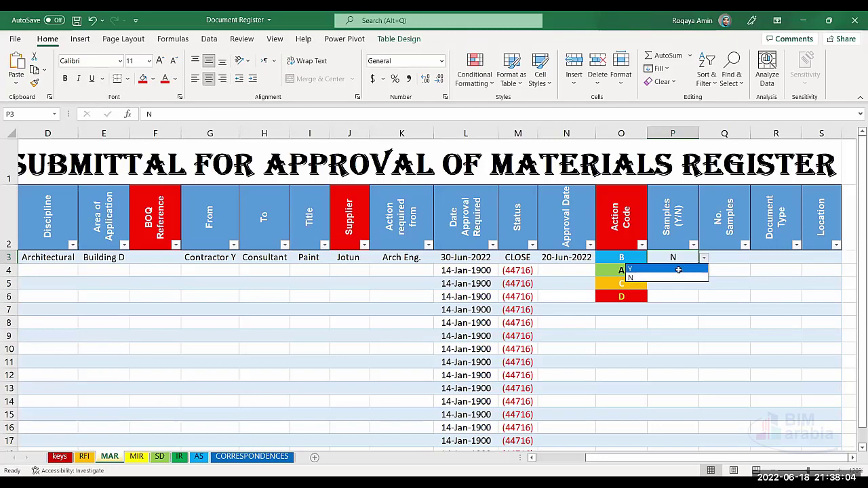
left_click(684, 269)
left_click(691, 282)
left_click(746, 258)
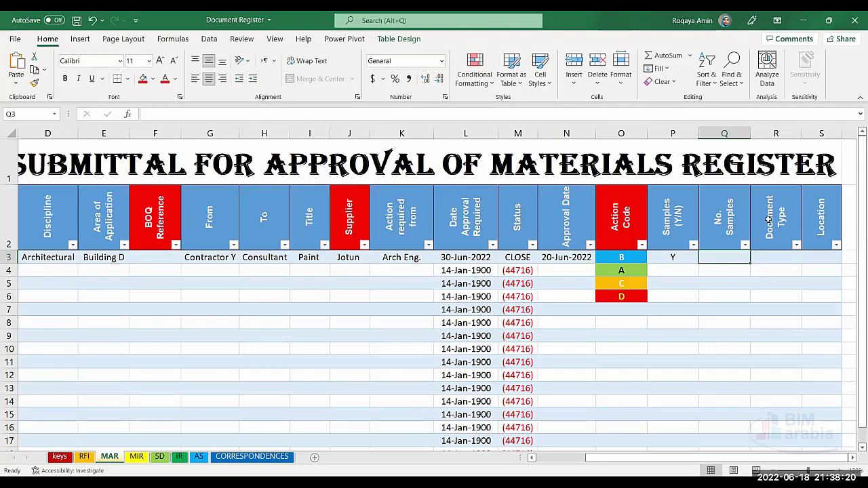
Fill the Samples (Y/N) and No. Samples header cells with red and save the workbook.
left_click(732, 217)
left_click(676, 222, "shift")
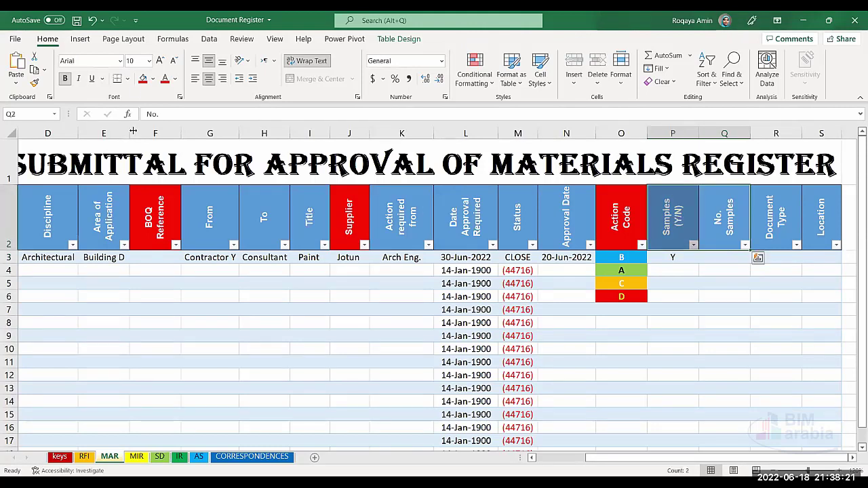
left_click(142, 79)
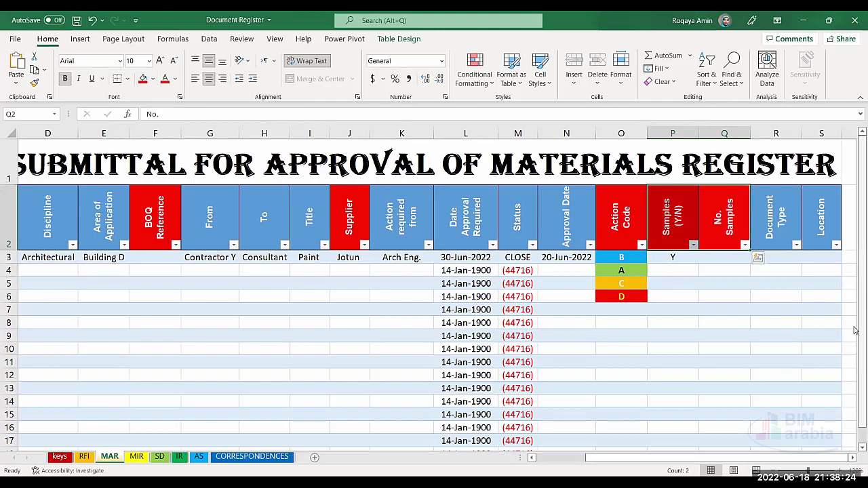
key("ctrl+s")
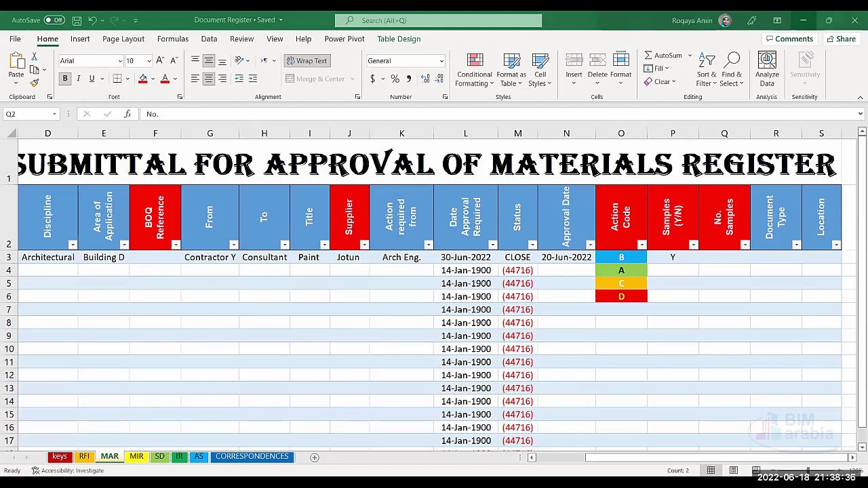
Open the MIR sheet and review its column headers from Received Date to Area of Application.
left_click(137, 459)
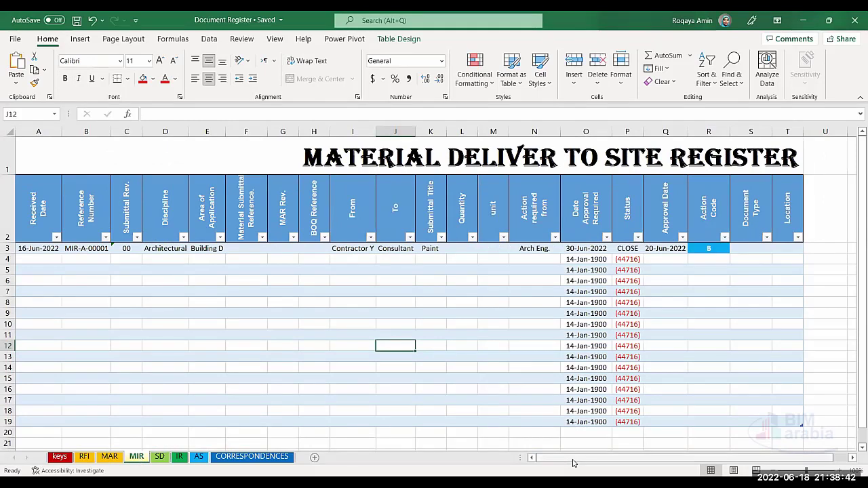
scroll(696, 460, "up", 2)
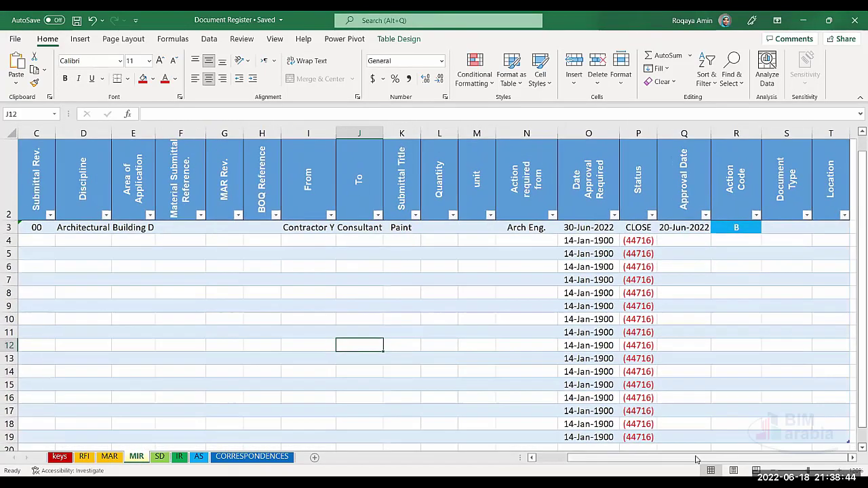
scroll(417, 401, "left", 2)
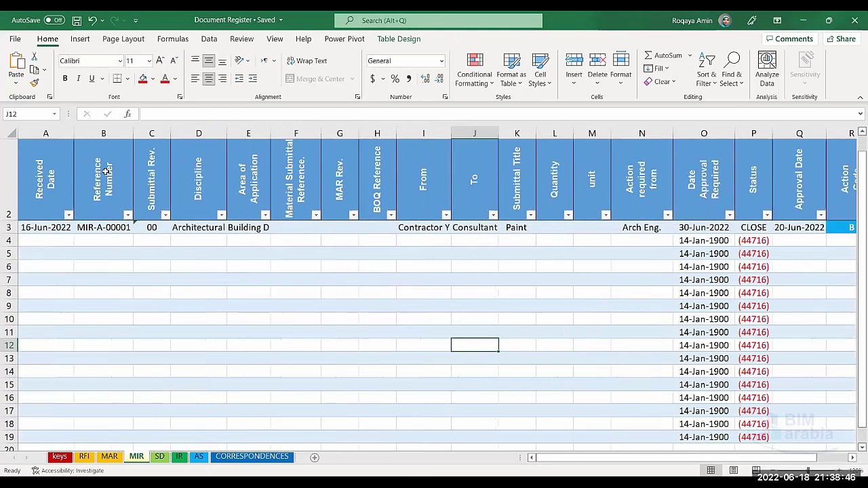
left_click(39, 175)
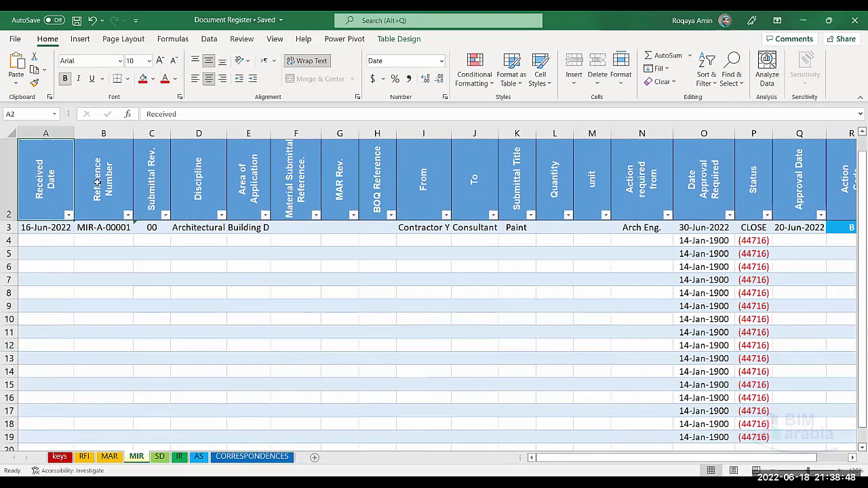
left_click(98, 182)
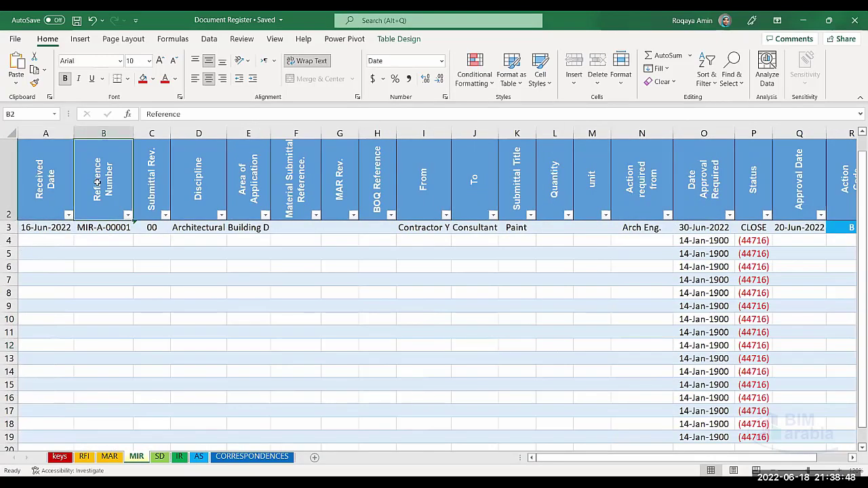
left_click(163, 172)
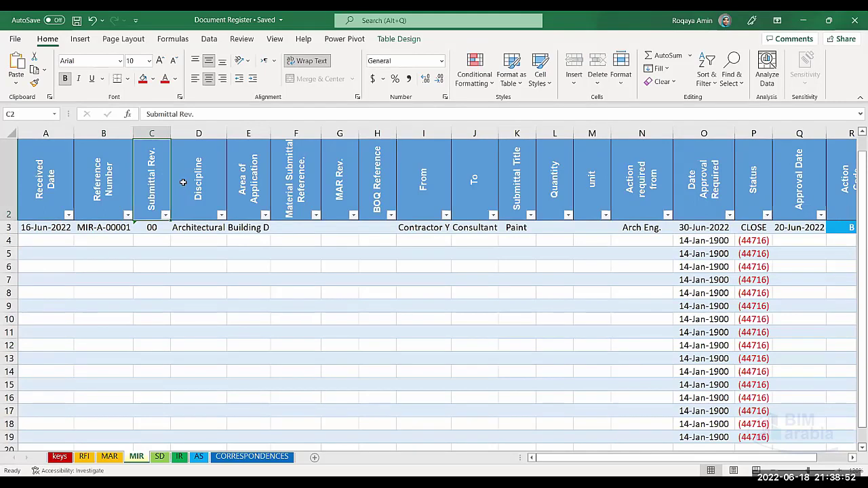
left_click(198, 179)
left_click(257, 173)
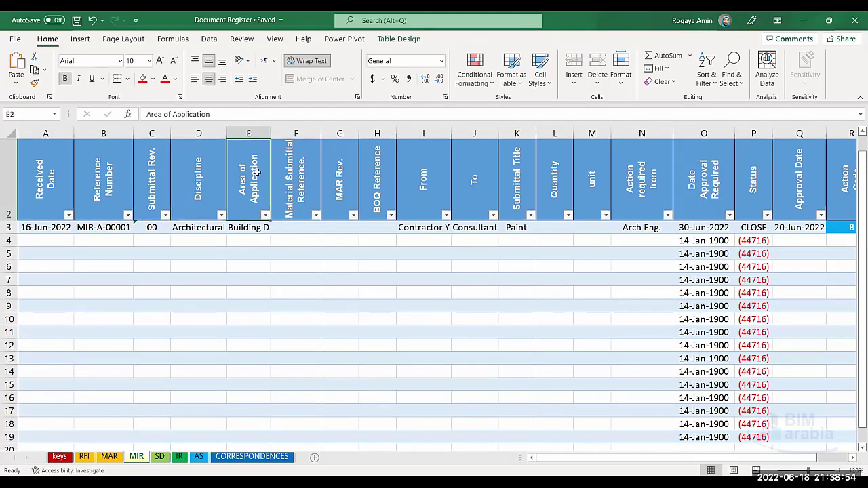
left_click_drag(243, 180, 8, 182)
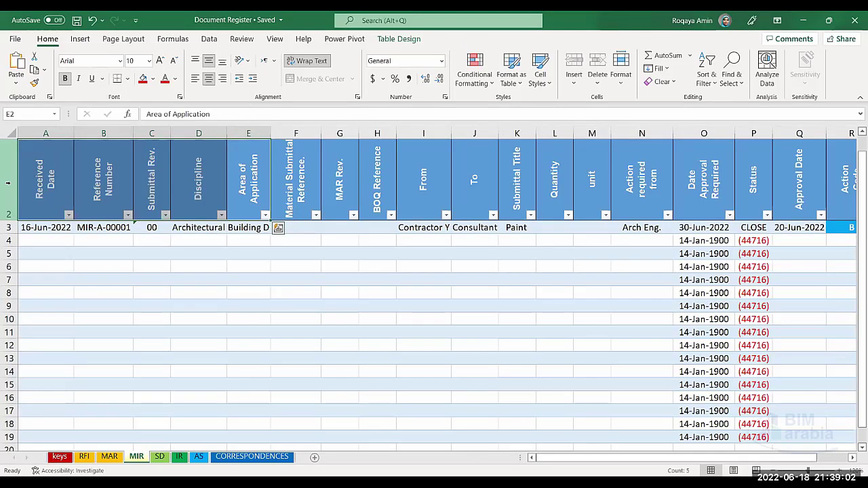
Fill the Material Submittal Reference, MAR Rev. and BOQ Reference headers on the MIR sheet with red.
left_click_drag(300, 186, 326, 183)
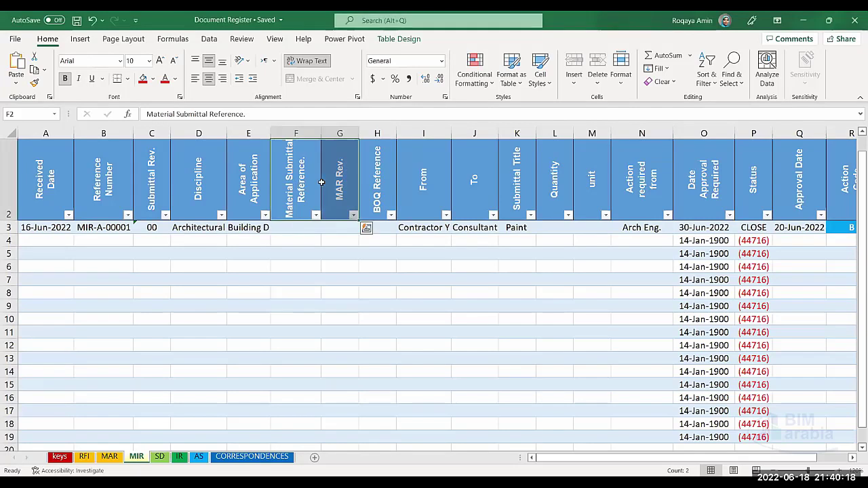
left_click(516, 290)
left_click_drag(303, 182, 327, 185)
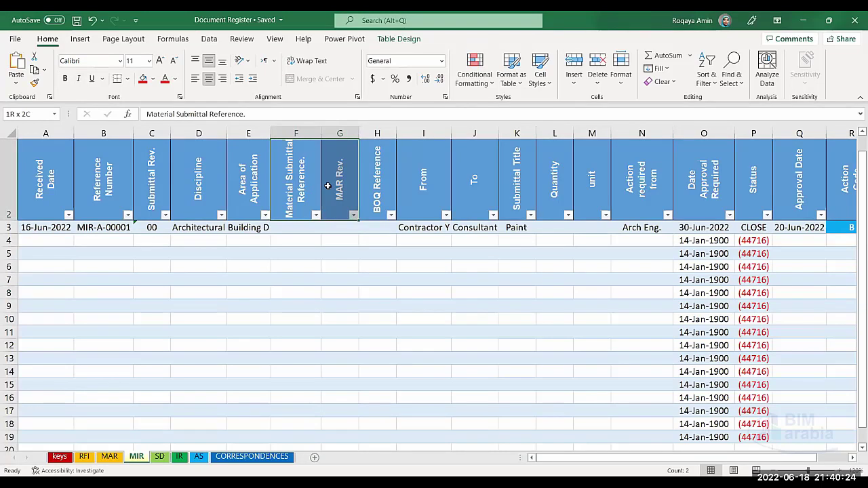
left_click_drag(328, 186, 364, 194)
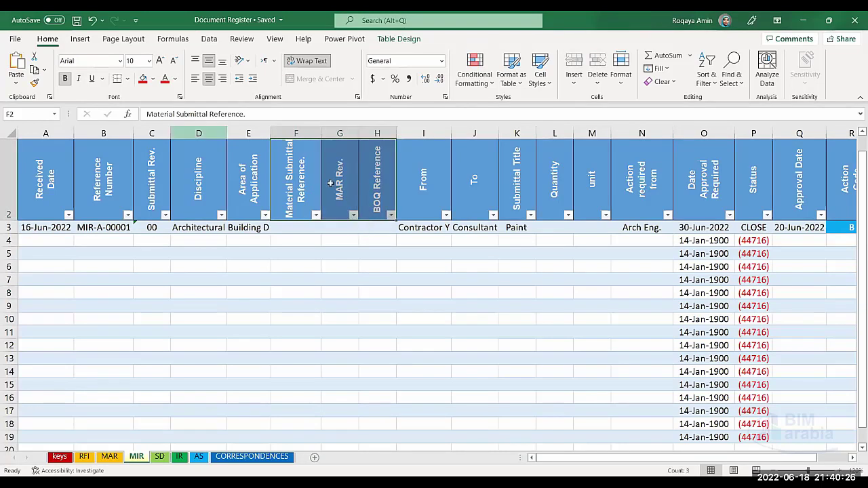
key("ctrl+v")
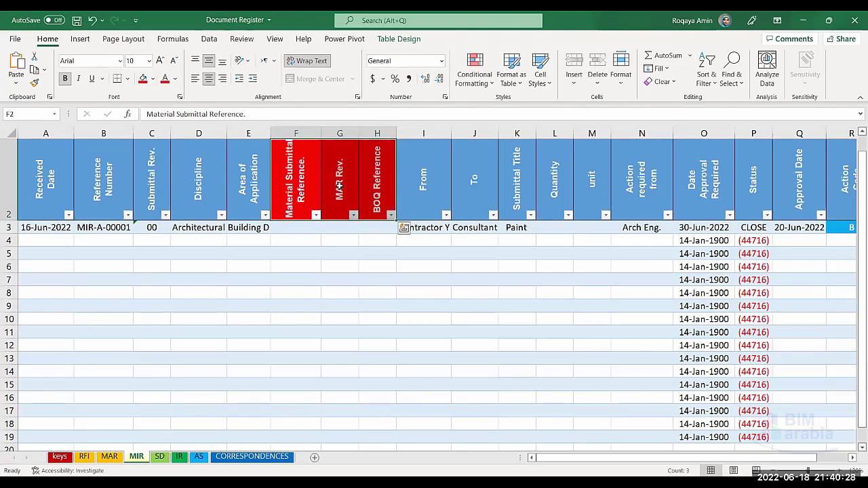
left_click(339, 185)
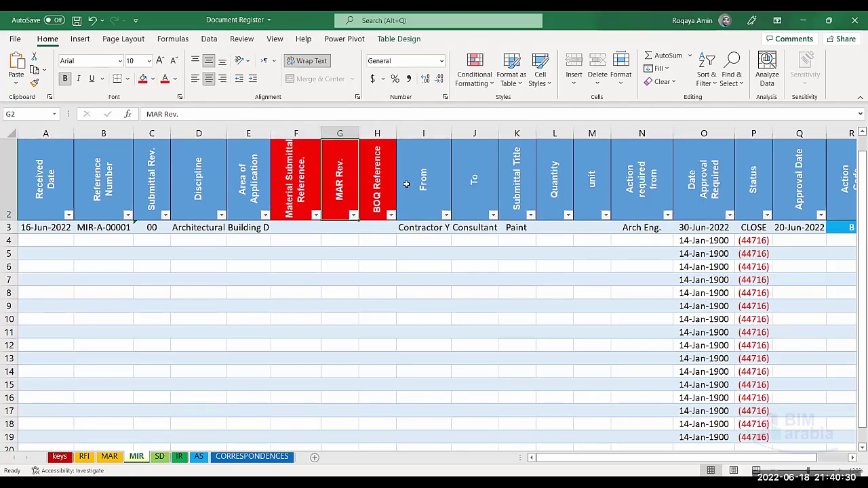
left_click(305, 227)
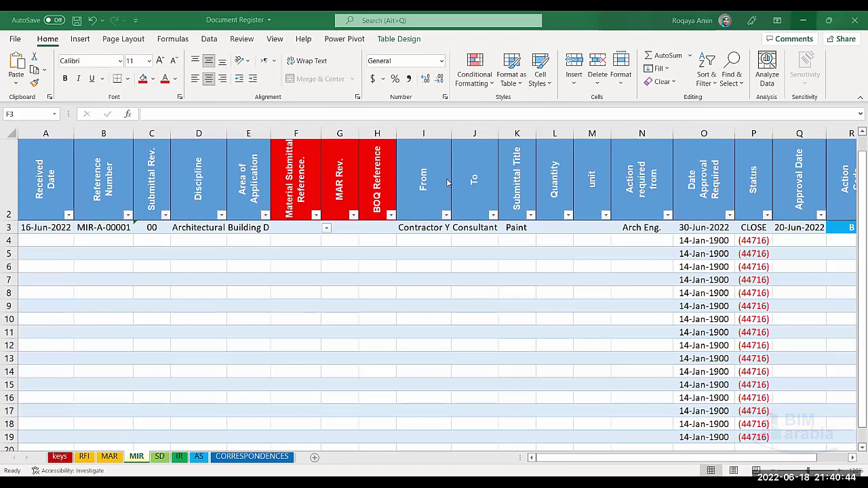
Review the From, To and Submittal Title headers and fill the Quantity and unit headers with red.
left_click_drag(448, 182, 475, 181)
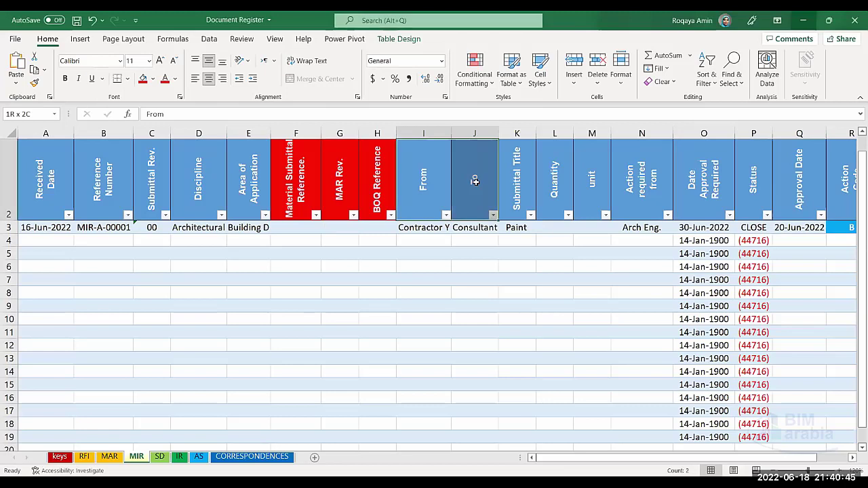
left_click(519, 180)
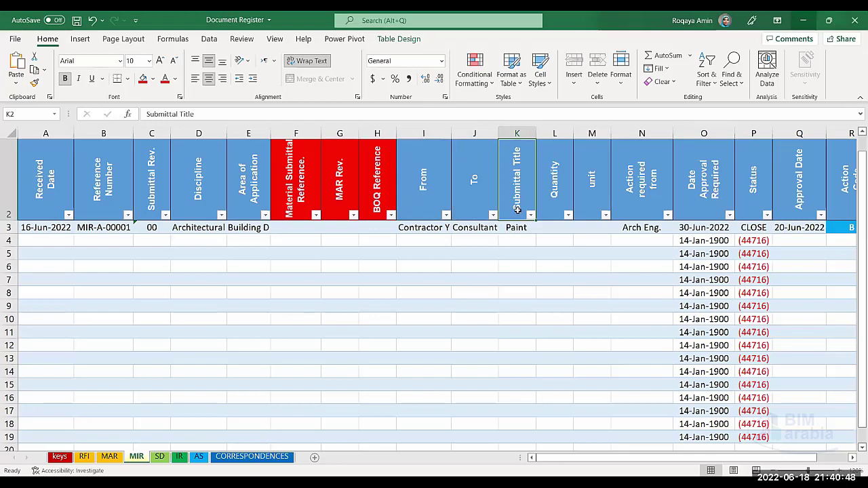
left_click(557, 192, "shift")
left_click_drag(558, 192, 584, 198)
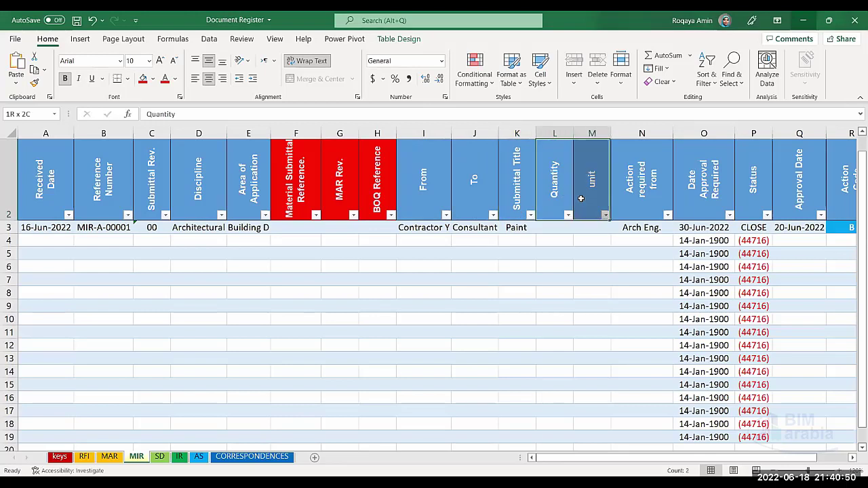
left_click(143, 79)
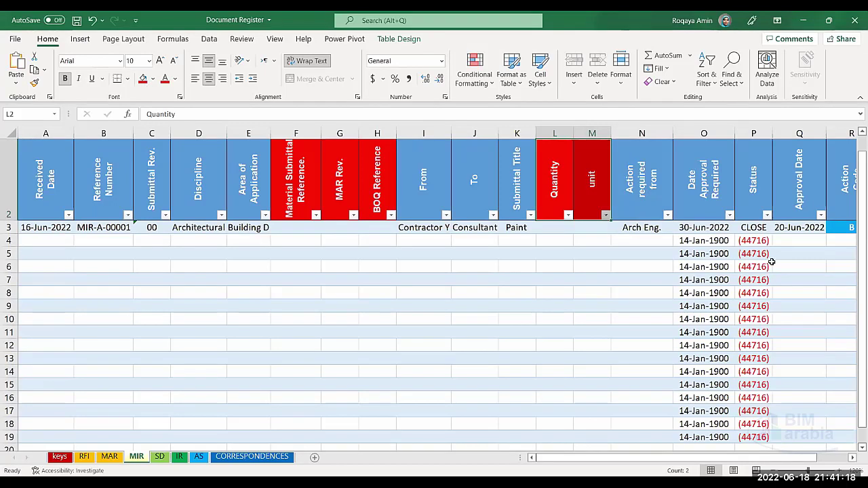
left_click(604, 305)
Review the remaining MIR column headers from Action required from to Location.
left_click(641, 173)
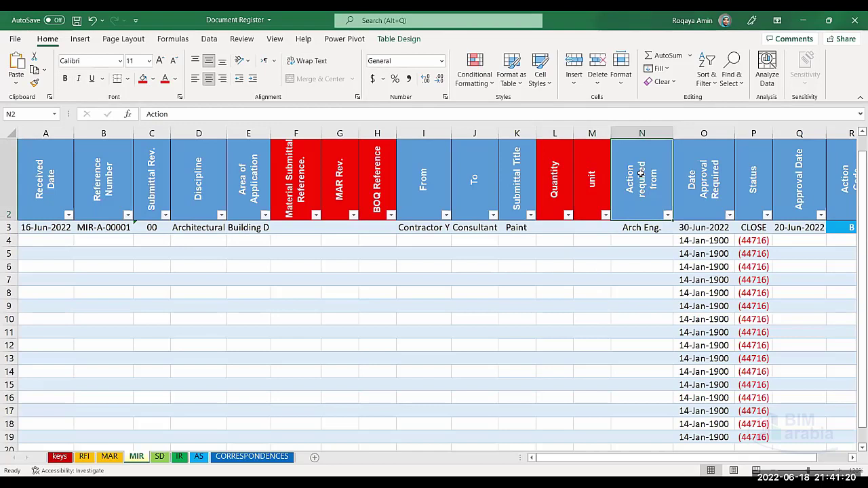
left_click(697, 177)
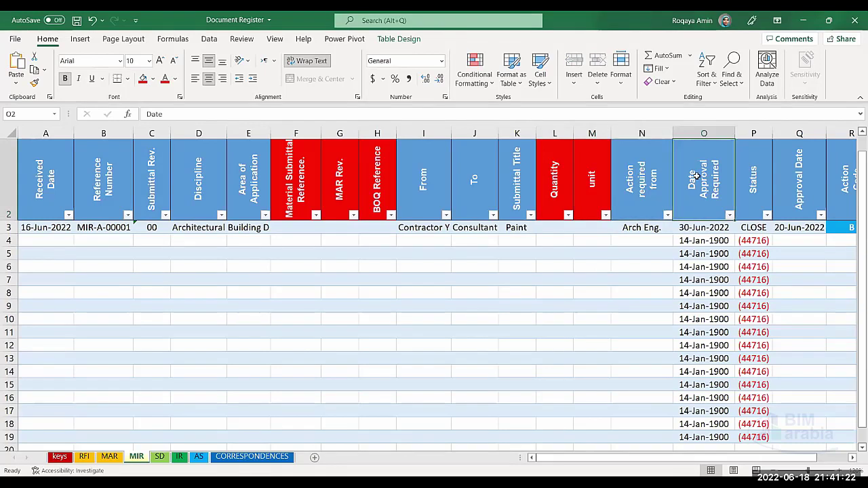
left_click(853, 458)
left_click(853, 457)
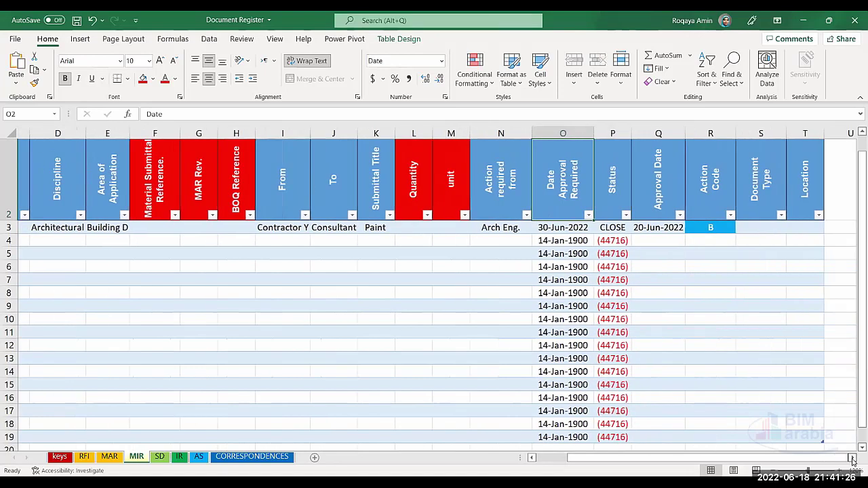
left_click(852, 458)
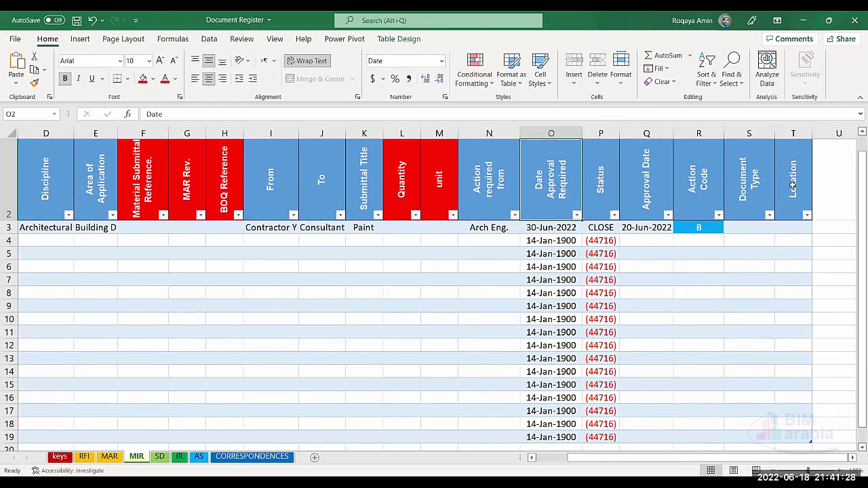
left_click_drag(792, 185, 597, 184)
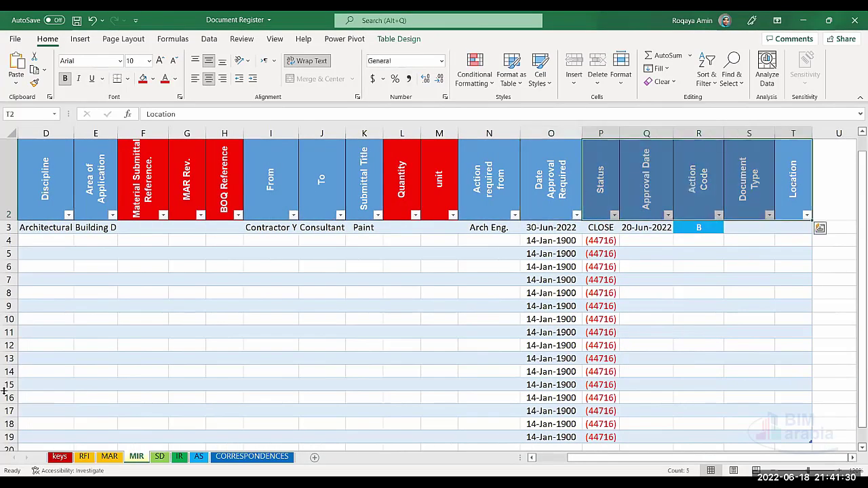
Open the SD sheet and review the Shop Drawings Register headers from Received Date to Design Dwg Reference.
left_click(160, 457)
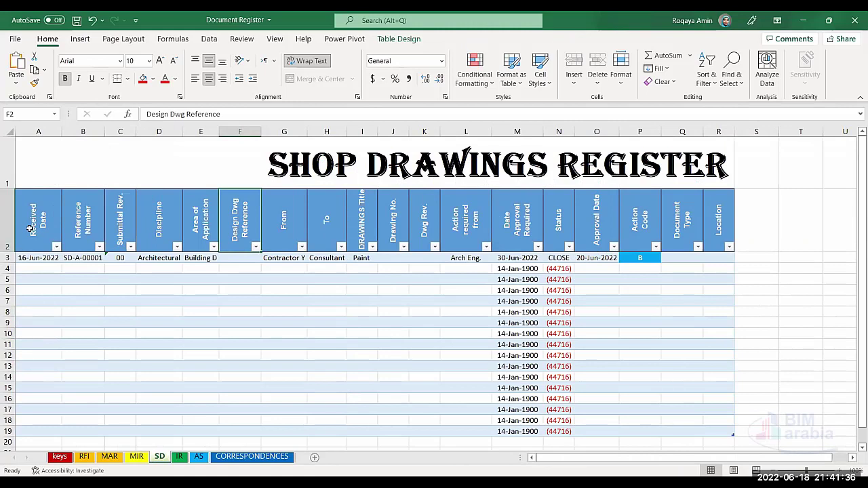
left_click(43, 211)
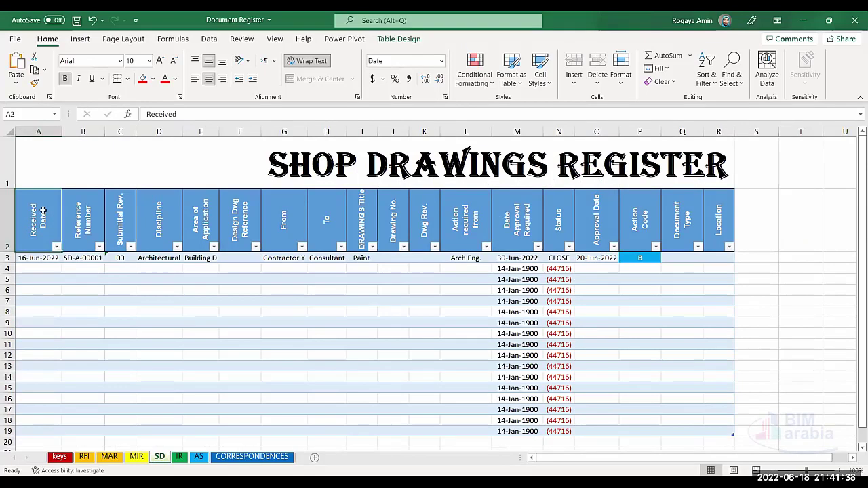
left_click(86, 225)
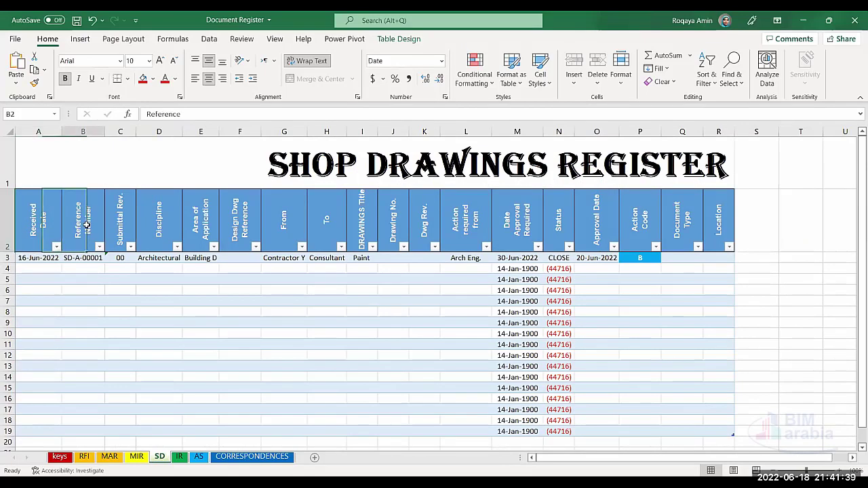
left_click(124, 192)
left_click(163, 229)
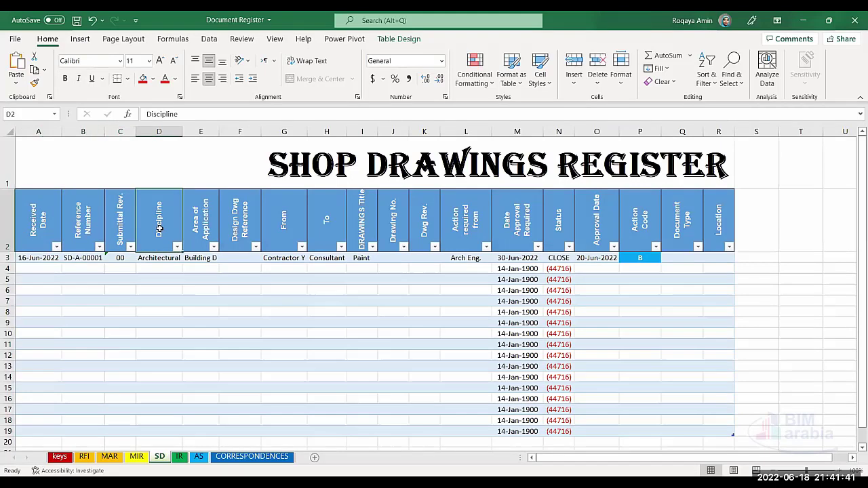
left_click(207, 227)
left_click(244, 228)
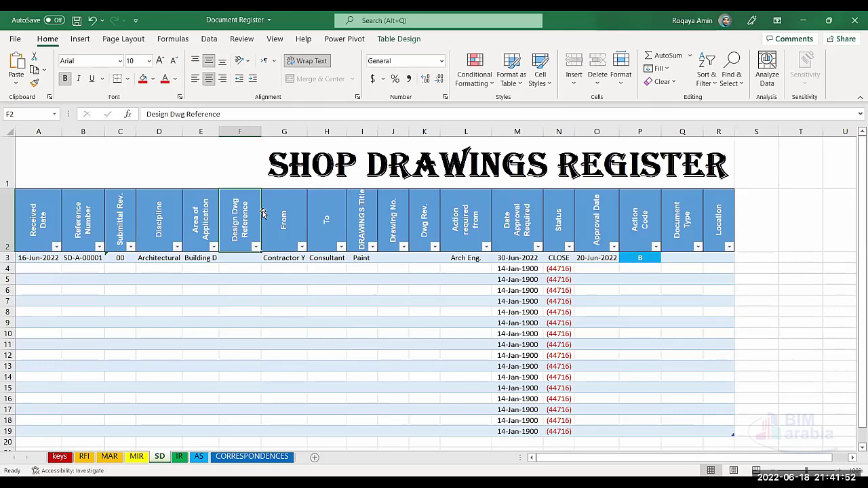
Fill the Design Dwg Reference header on the SD sheet with red.
left_click(240, 257)
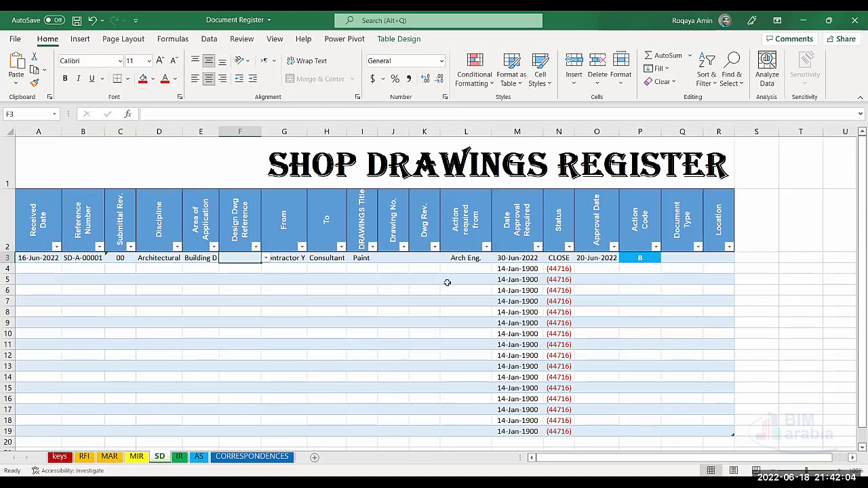
left_click(245, 225)
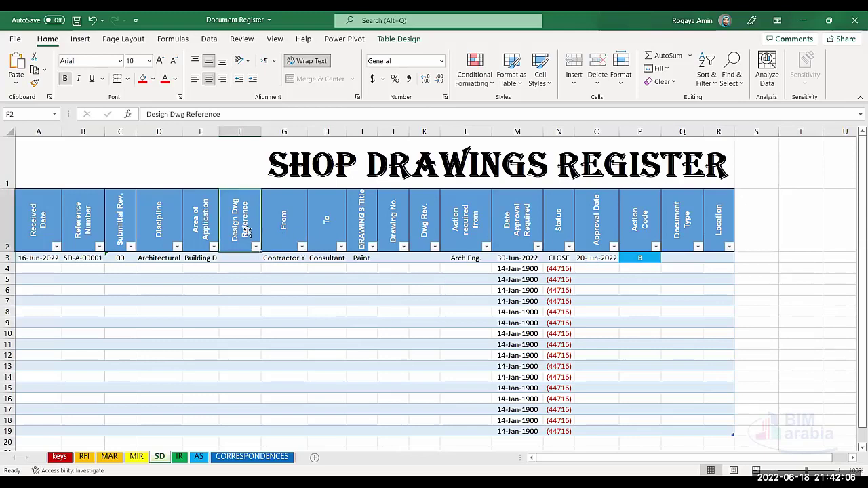
left_click(143, 79)
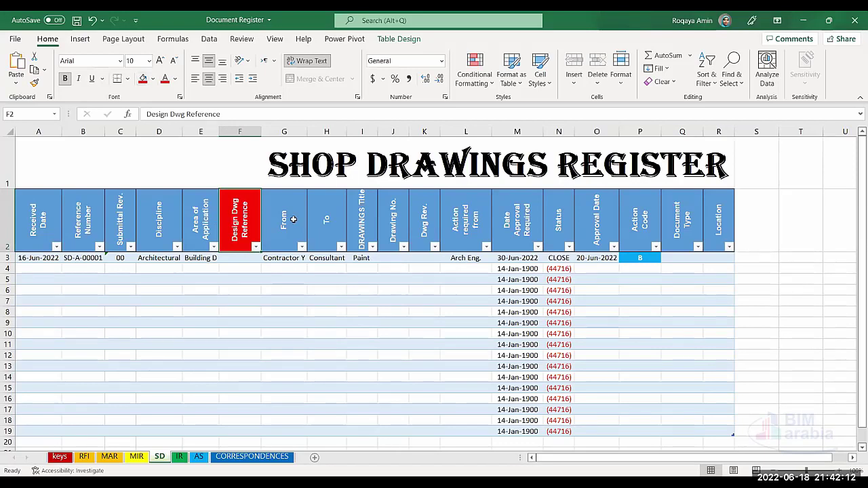
Review the From, To and DRAWINGS Title headers and fill the Drawing No. and Dwg Rev. headers with red.
left_click_drag(284, 217, 317, 218)
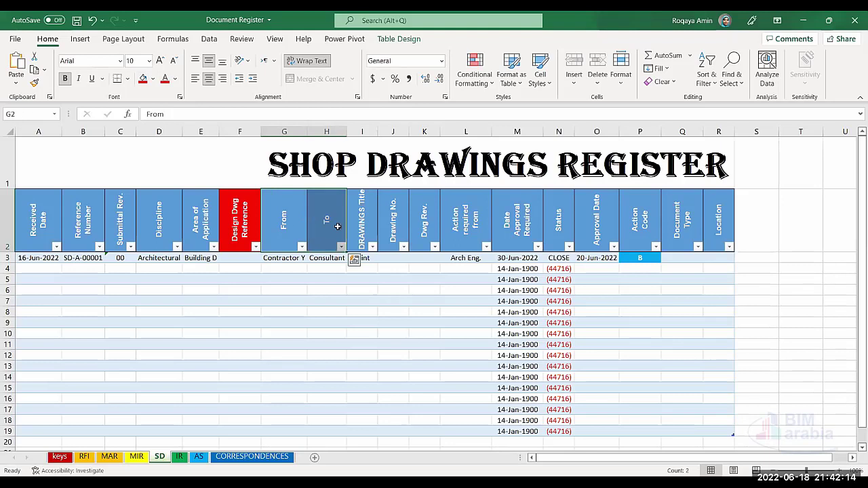
left_click(364, 216)
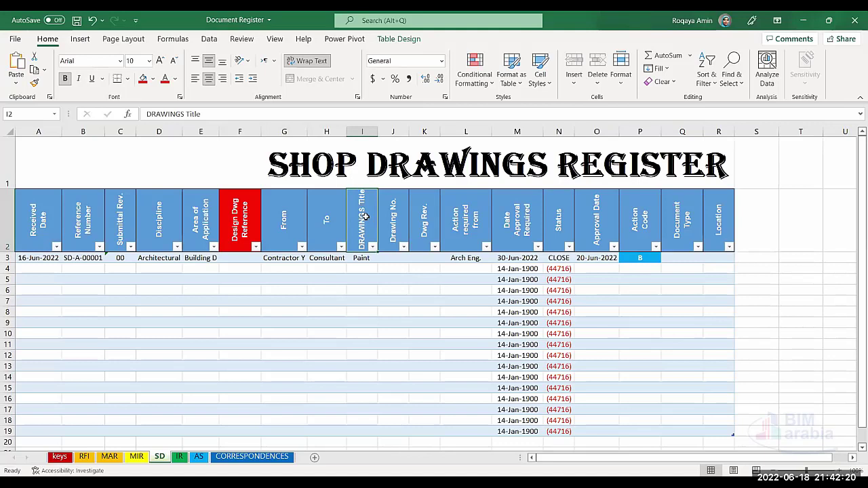
left_click(397, 219)
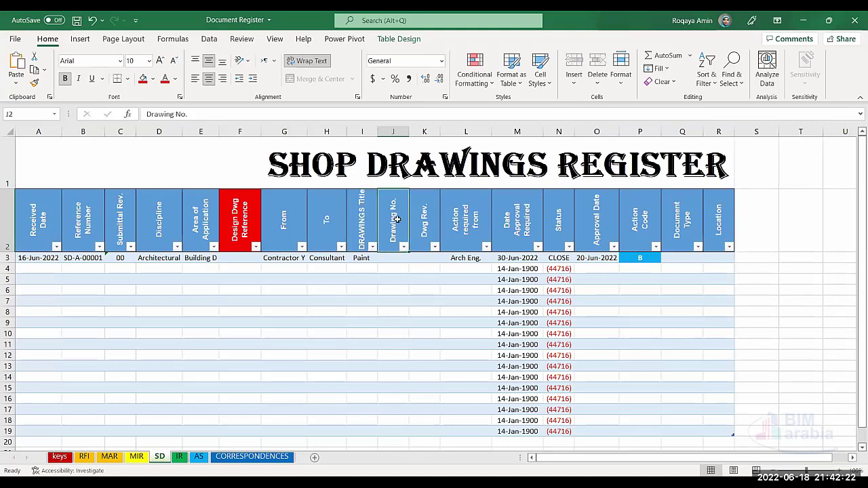
left_click_drag(409, 226, 420, 233)
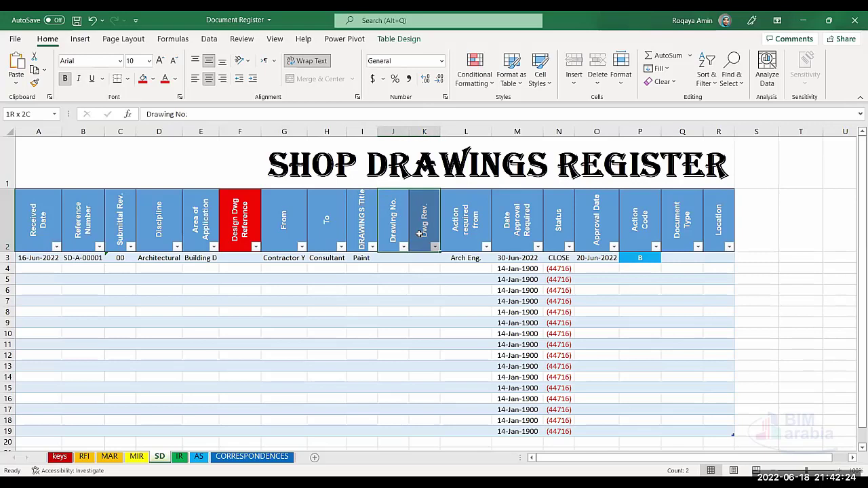
left_click(142, 80)
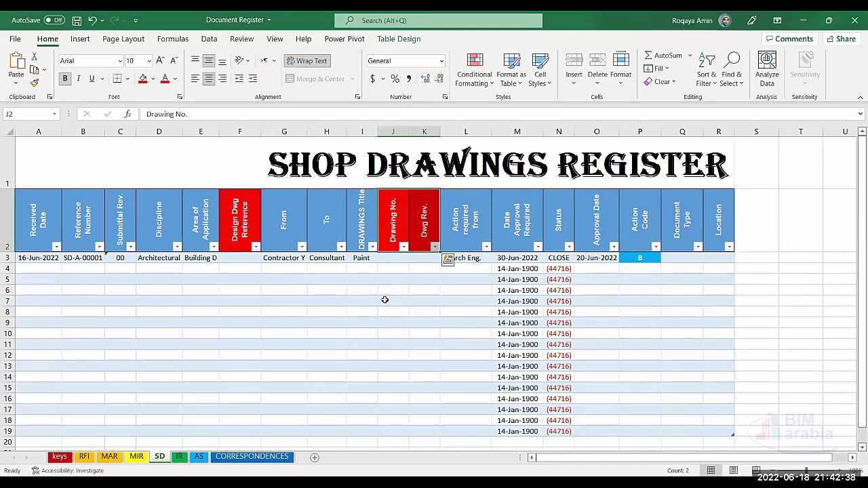
Compare the Submittal Rev. and Dwg Rev. headers and review the remaining SD headers from Action required from to Location.
left_click(120, 228)
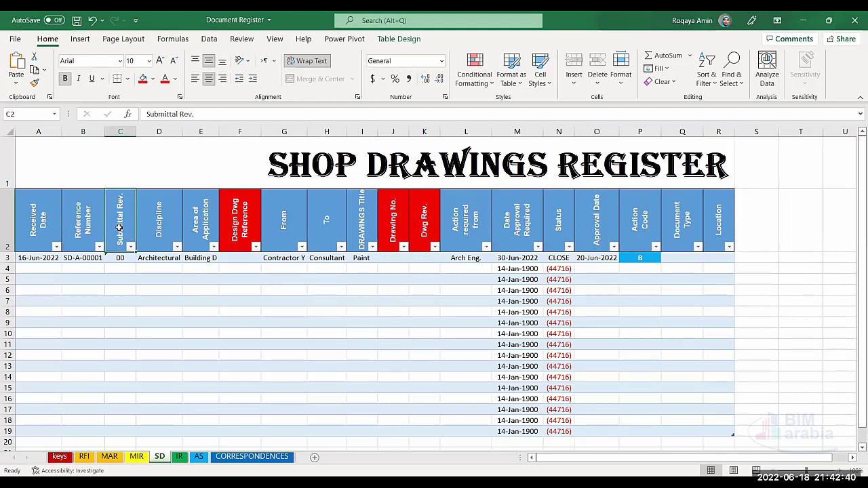
left_click(419, 229)
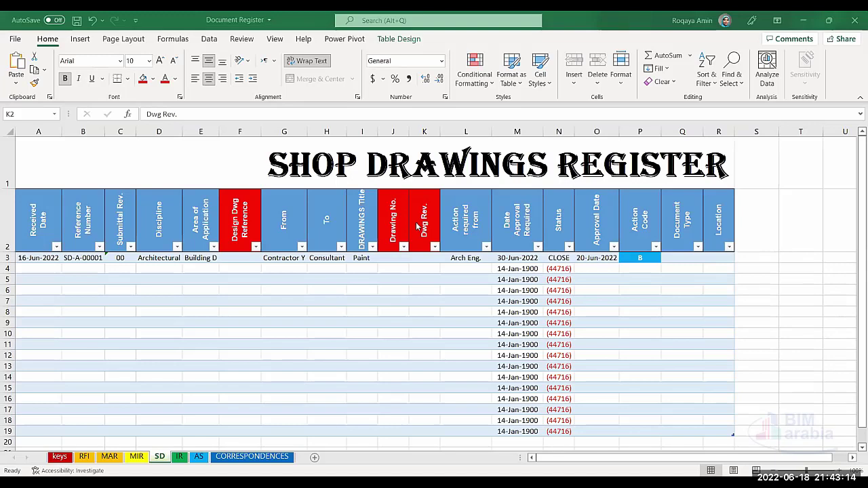
left_click(467, 241)
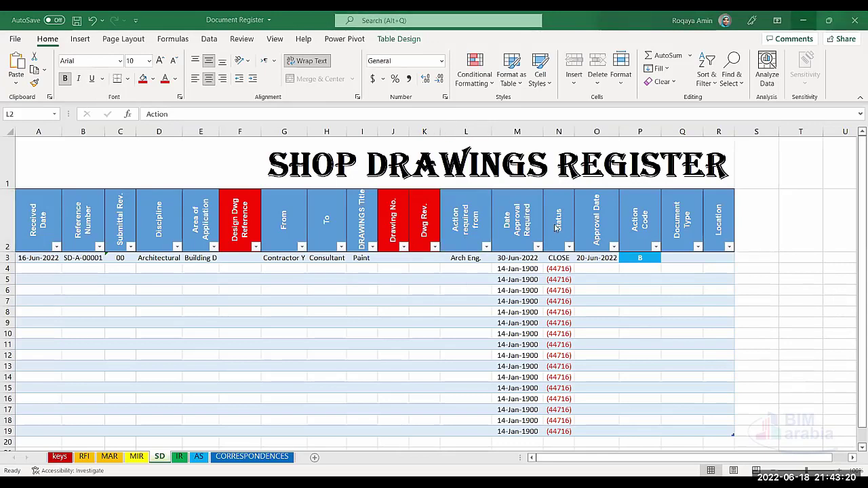
left_click(556, 228)
left_click(716, 229)
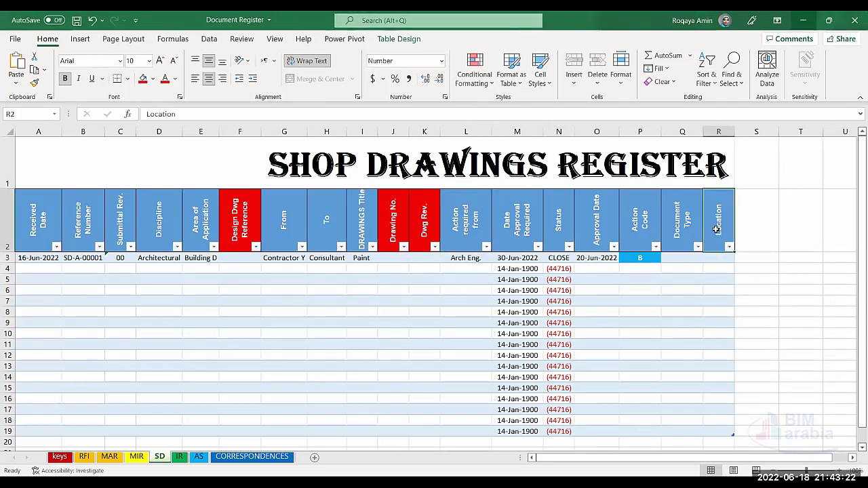
left_click_drag(716, 229, 475, 229)
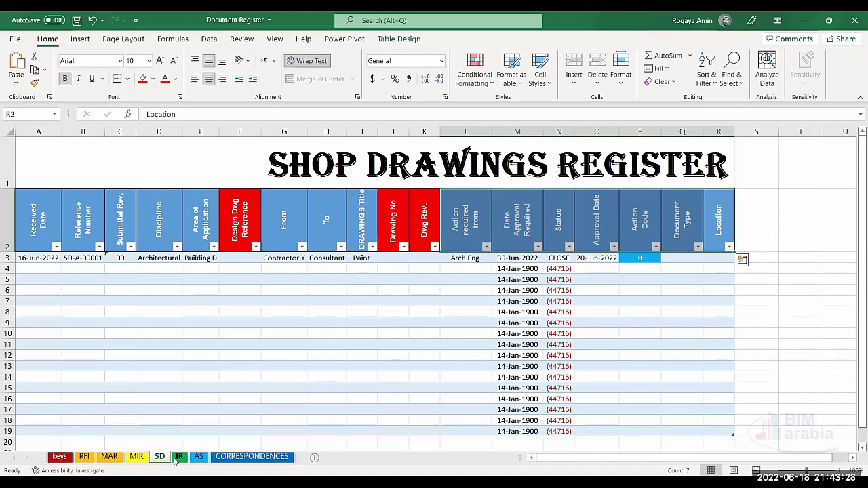
Open the IR sheet and review the Request for Inspection Register headers from Received Date to Area of Application.
left_click(178, 457)
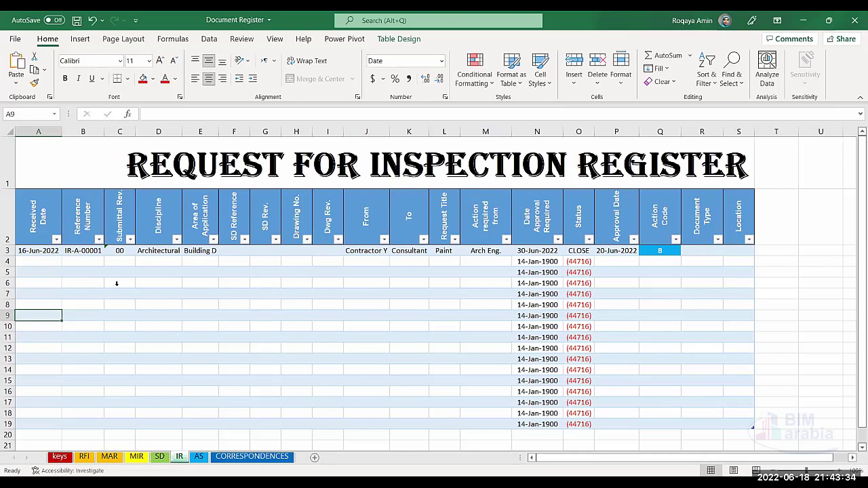
left_click(40, 227)
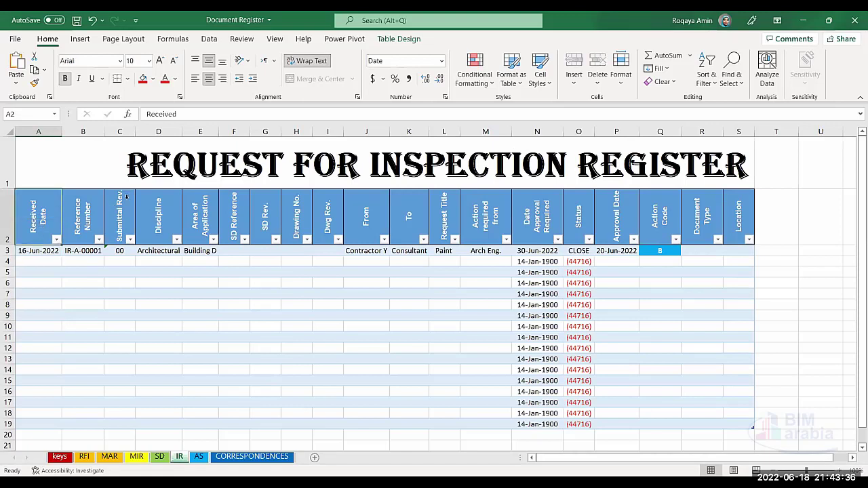
left_click(88, 218)
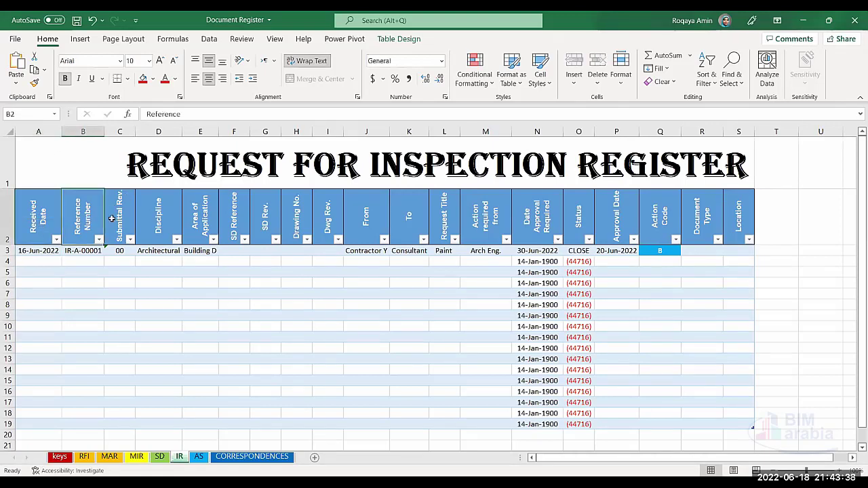
left_click(112, 219)
left_click(152, 218)
left_click(205, 208)
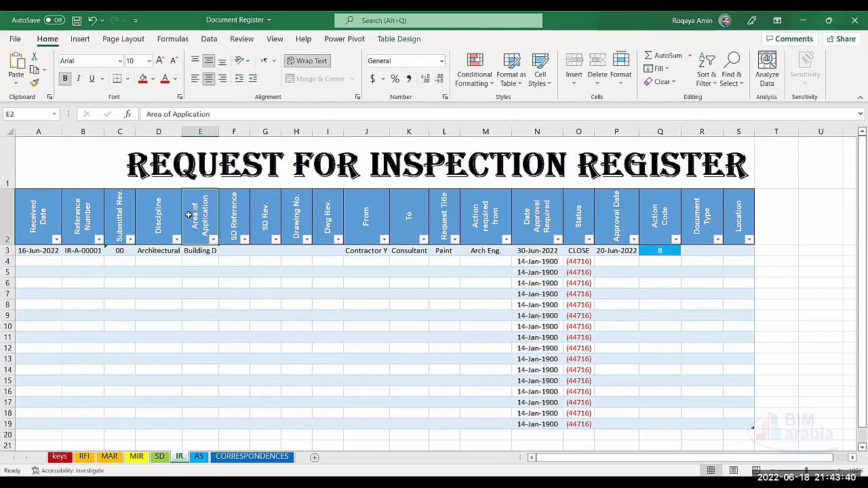
Fill the SD Reference, SD Rev., Drawing No. and Dwg Rev. headers on the IR sheet with red.
left_click(223, 220)
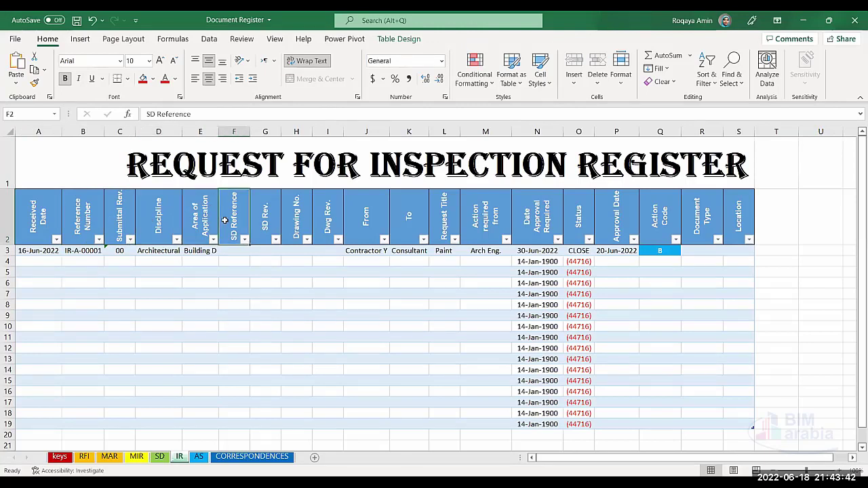
left_click(143, 79)
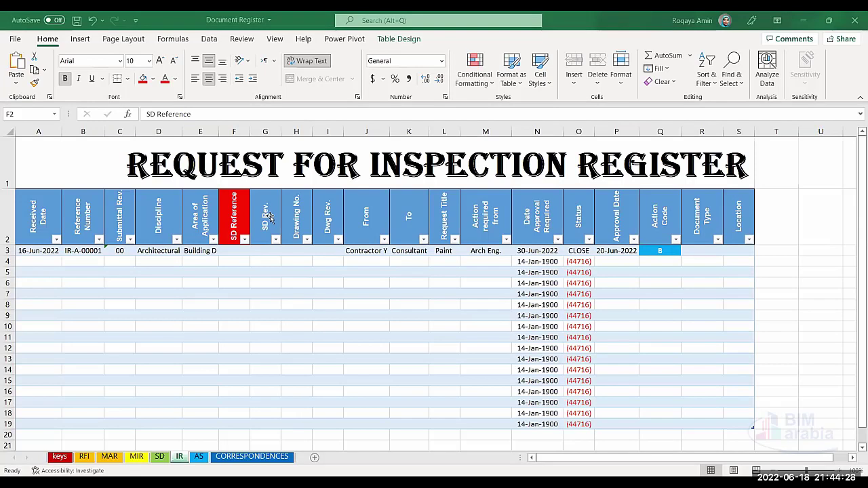
left_click_drag(236, 208, 264, 210)
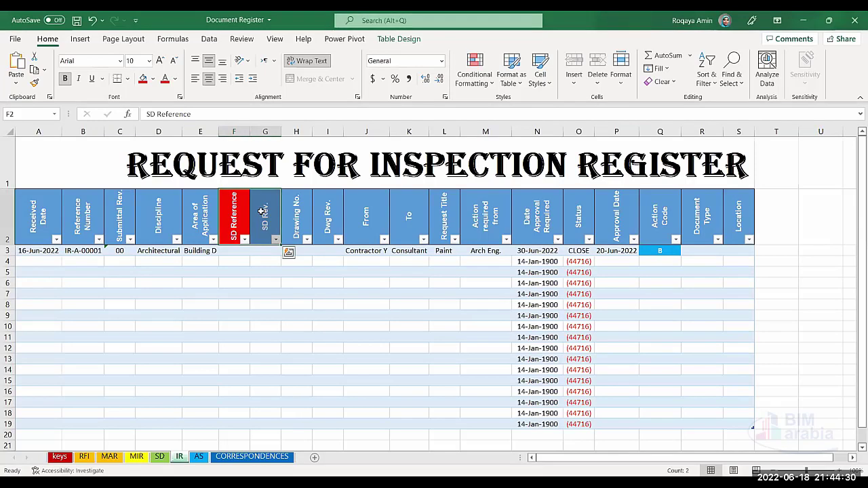
left_click(142, 78)
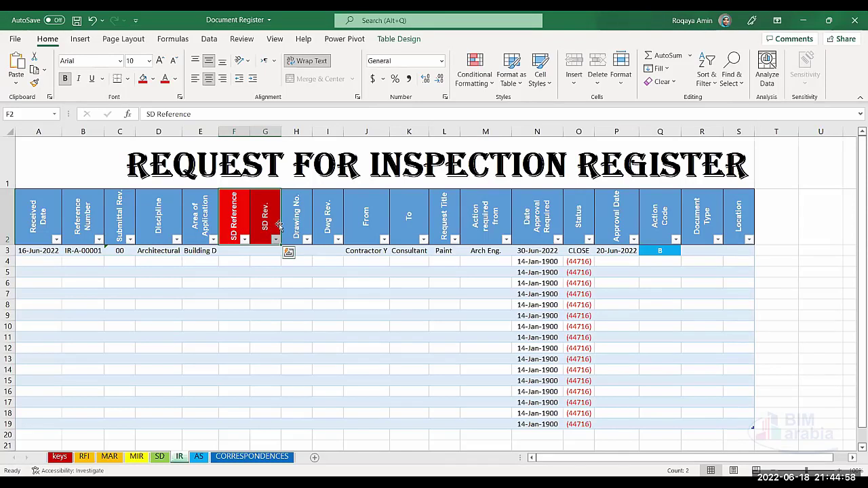
left_click_drag(300, 220, 275, 222)
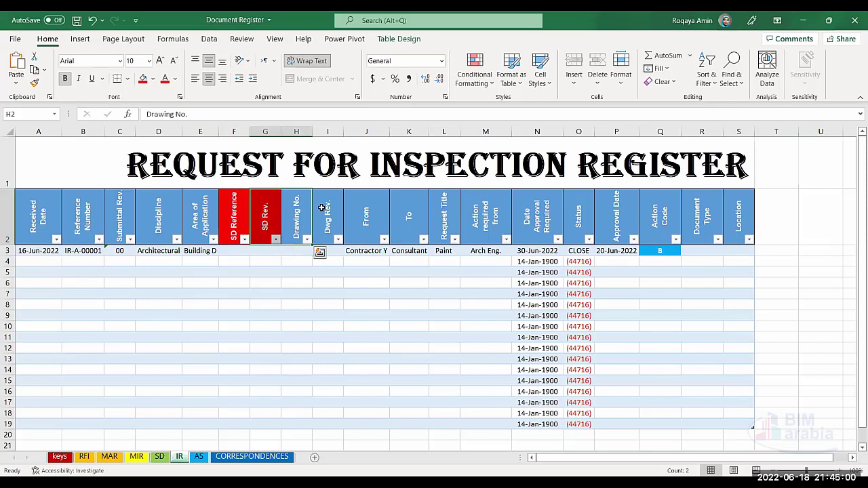
left_click_drag(321, 208, 297, 215)
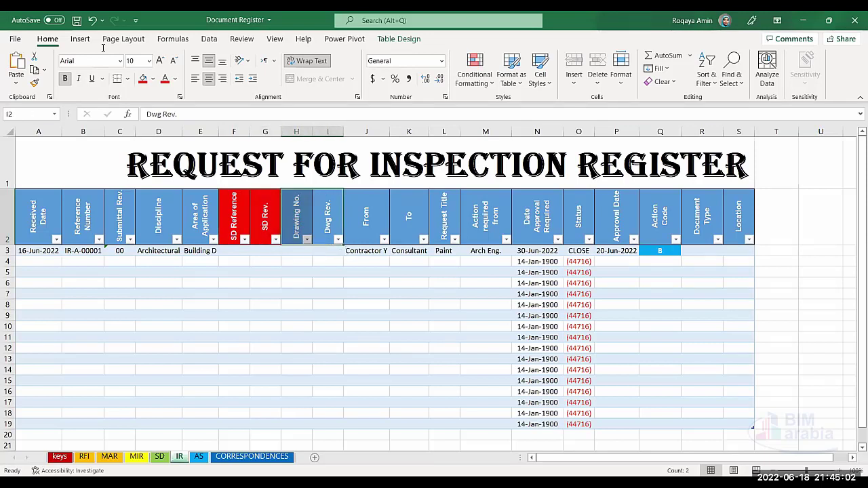
left_click(141, 79)
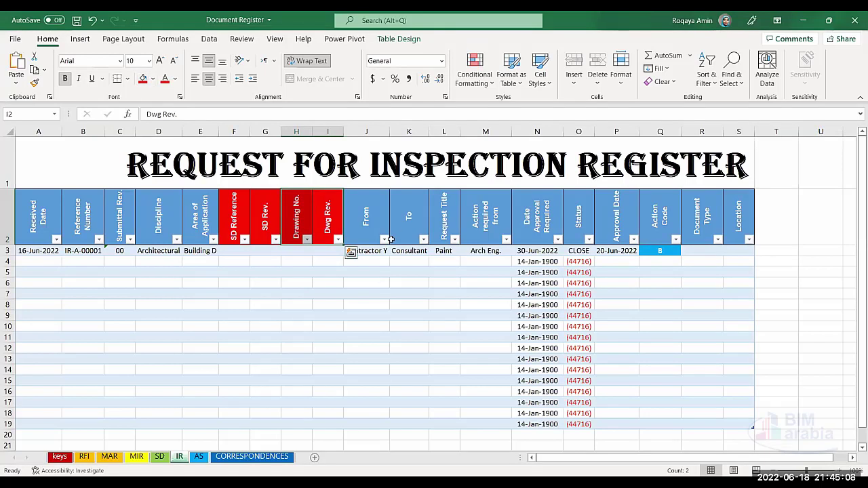
Review the From, To, Request Title and Action required from headers on the IR sheet.
left_click_drag(411, 219, 367, 219)
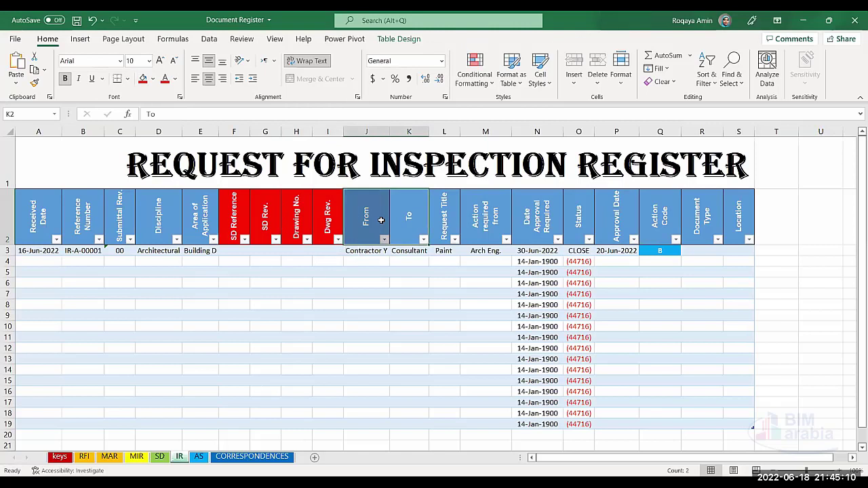
left_click(448, 218)
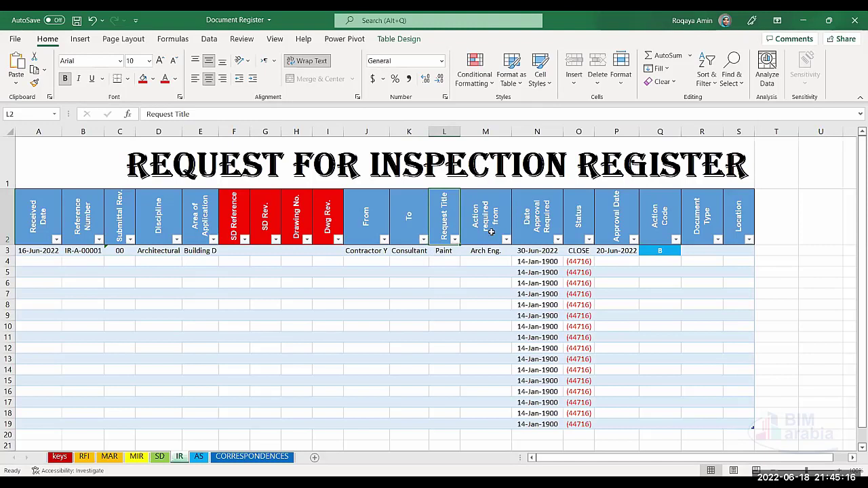
left_click(491, 220)
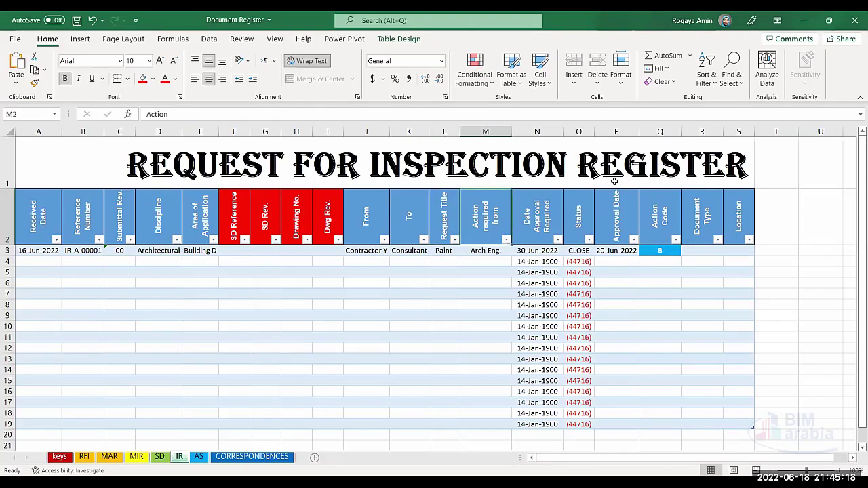
On the AS sheet, review the headers from Received Date to Area of Application and fill SD Reference and SD Rev. with red.
left_click(199, 459)
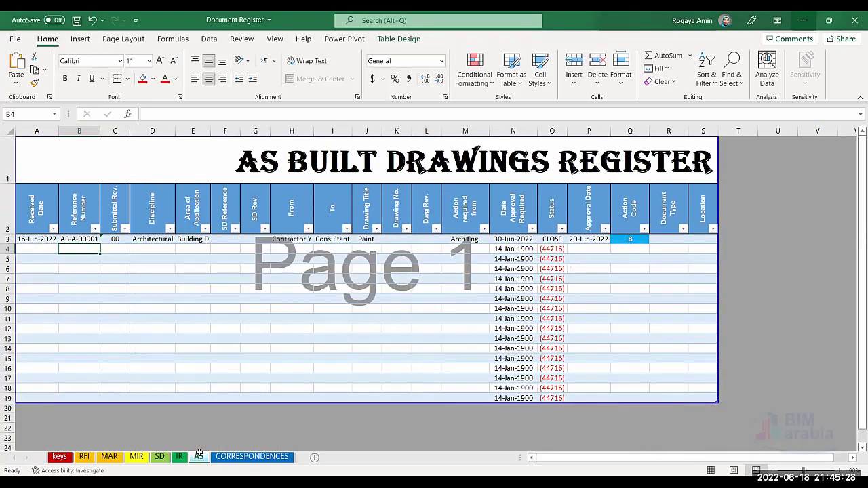
left_click(30, 219)
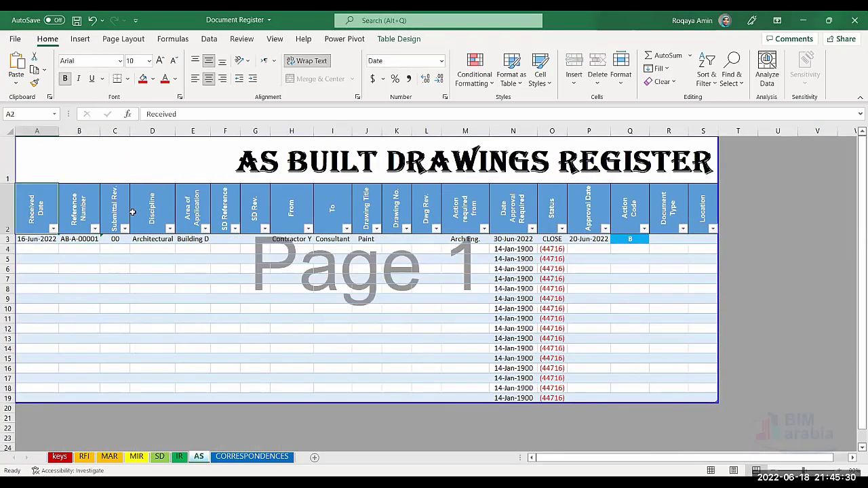
left_click_drag(196, 208, 21, 210)
left_click(227, 207)
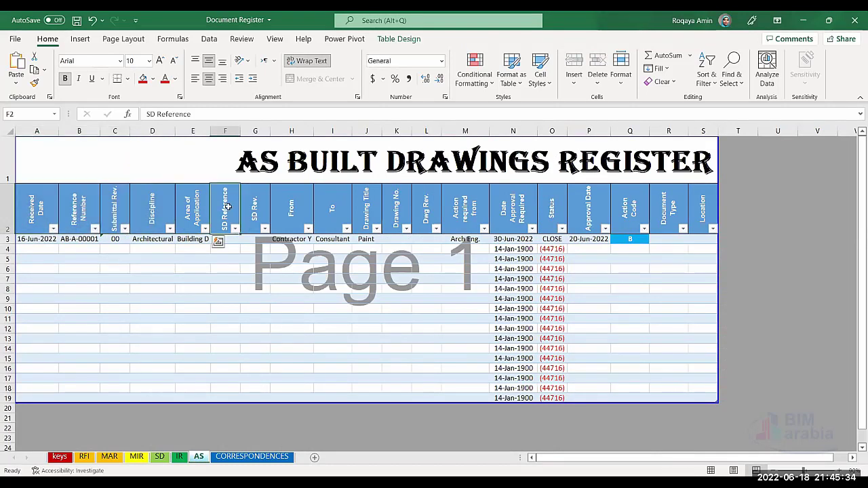
left_click_drag(227, 206, 248, 206)
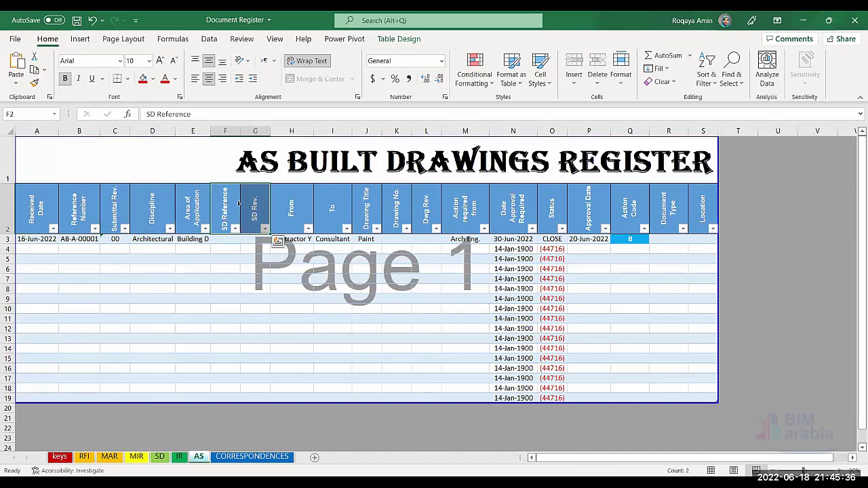
left_click(142, 79)
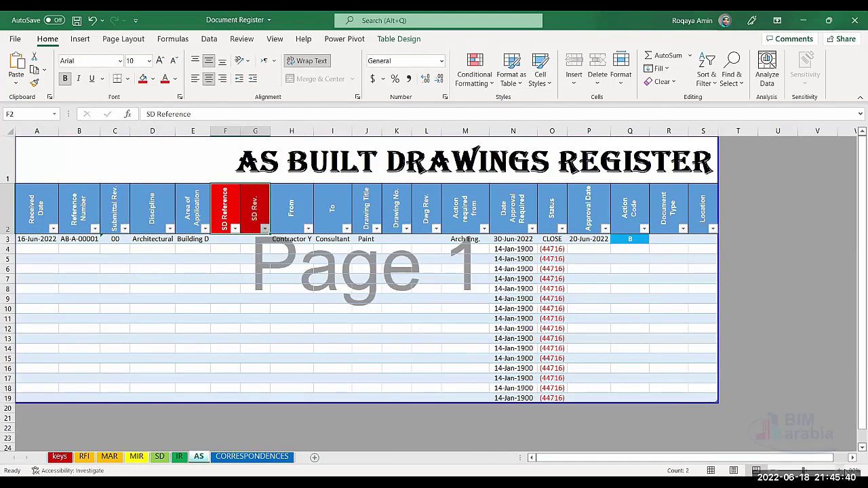
Set the AS sheet's zoom to 100% and save the workbook.
left_click(855, 471)
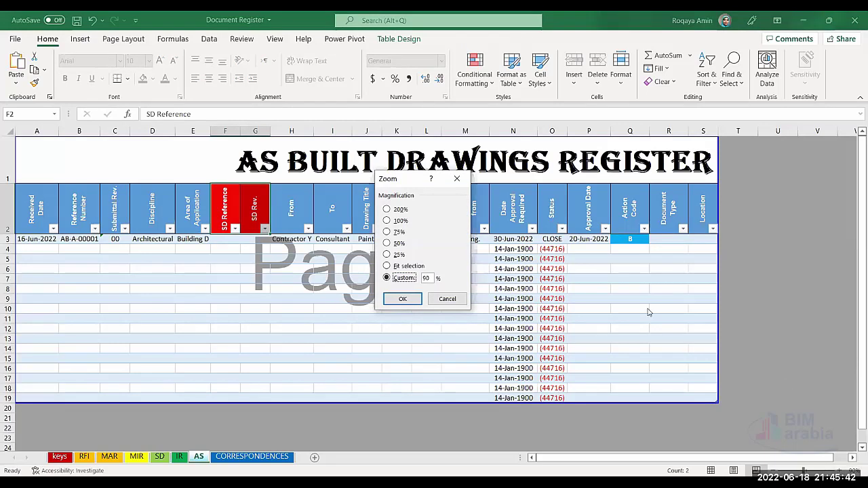
left_click(390, 221)
left_click(404, 299)
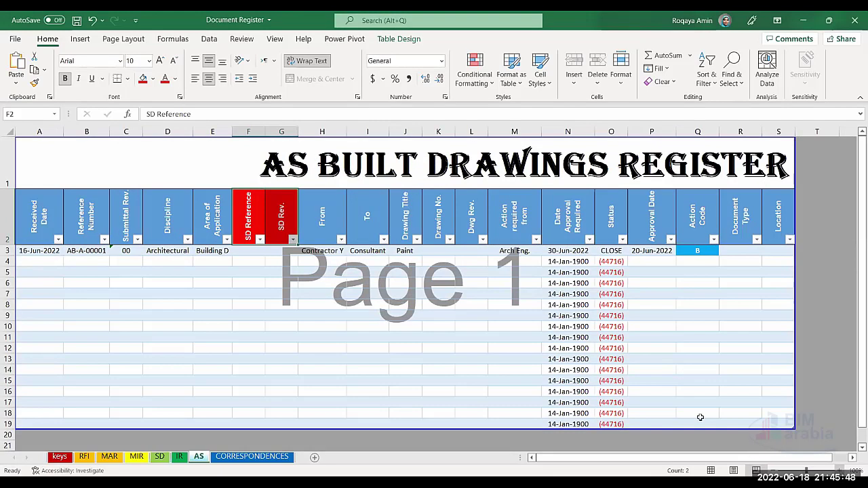
scroll(700, 415, "up", 1)
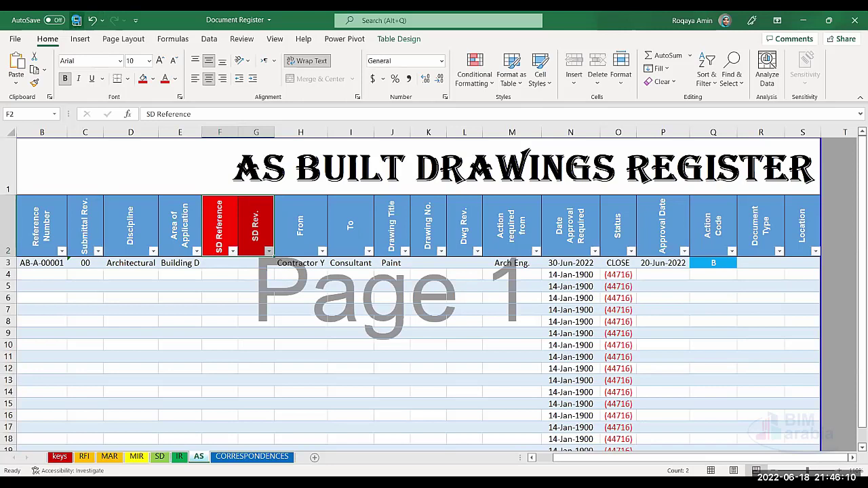
left_click(77, 20)
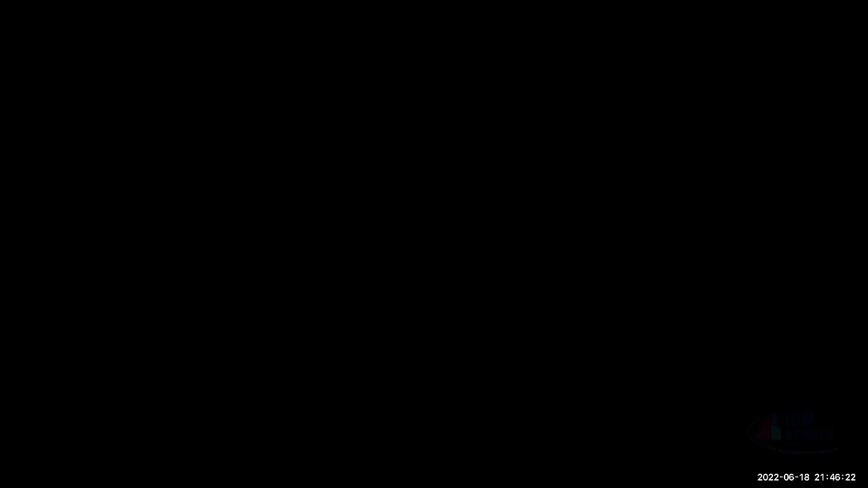
left_click(518, 153)
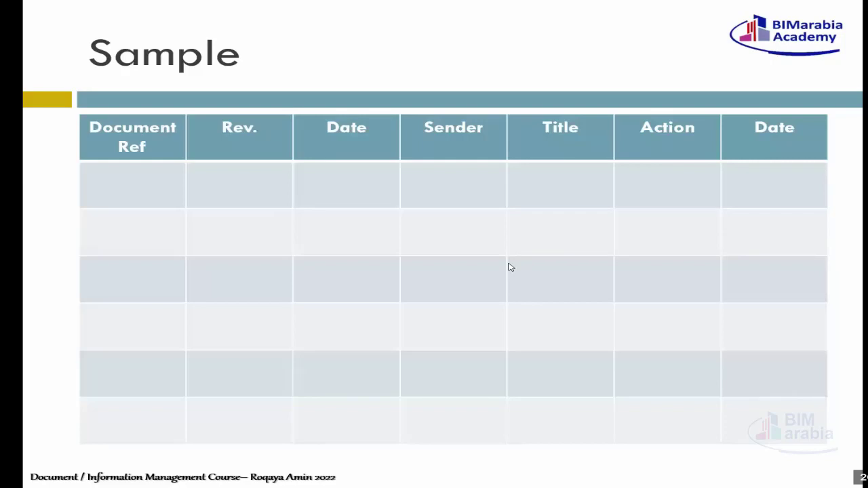
key("Right")
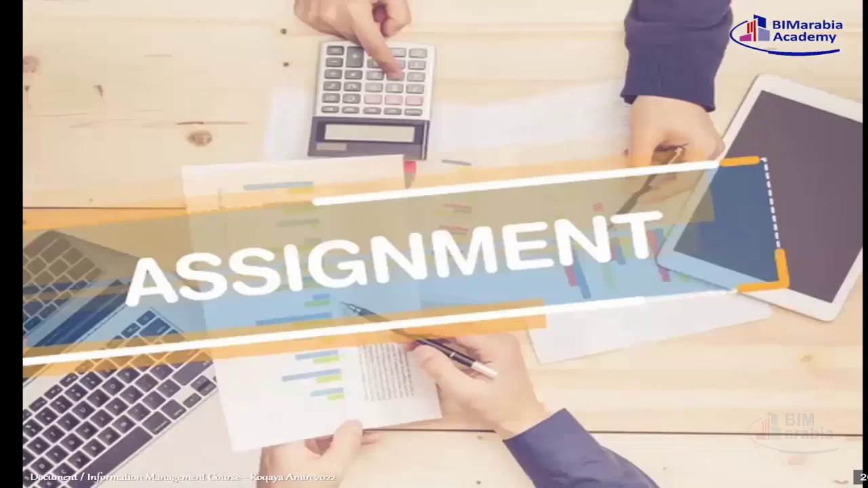